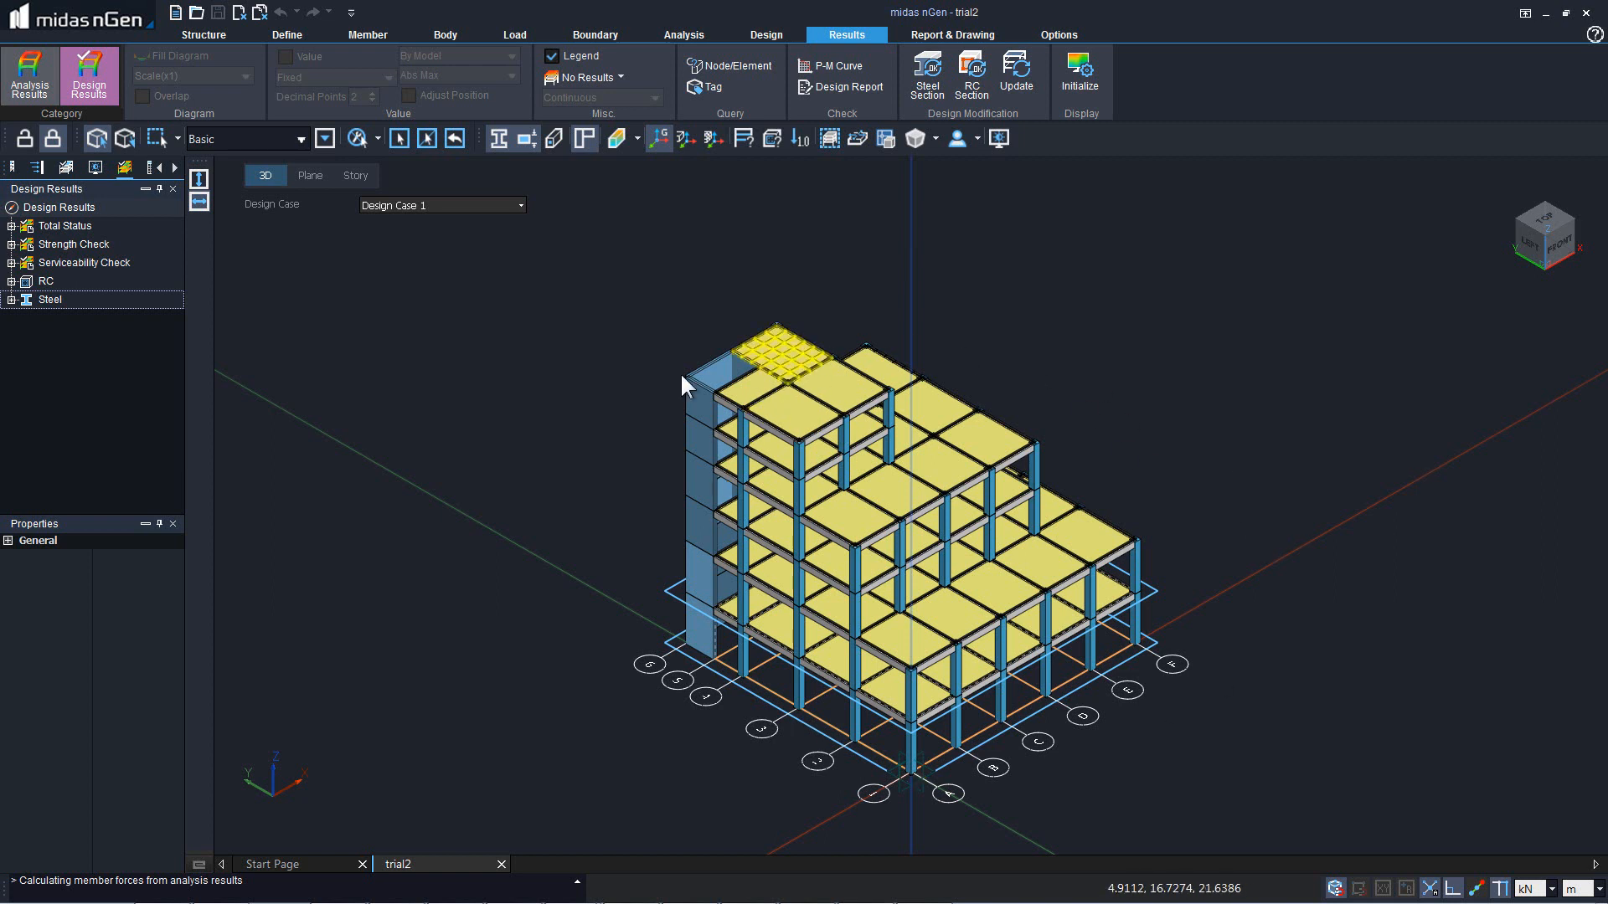
Step: Create a new report project for the trial2 model using Design Case 1
{"action": "left_click", "coordinate": [960, 42]}
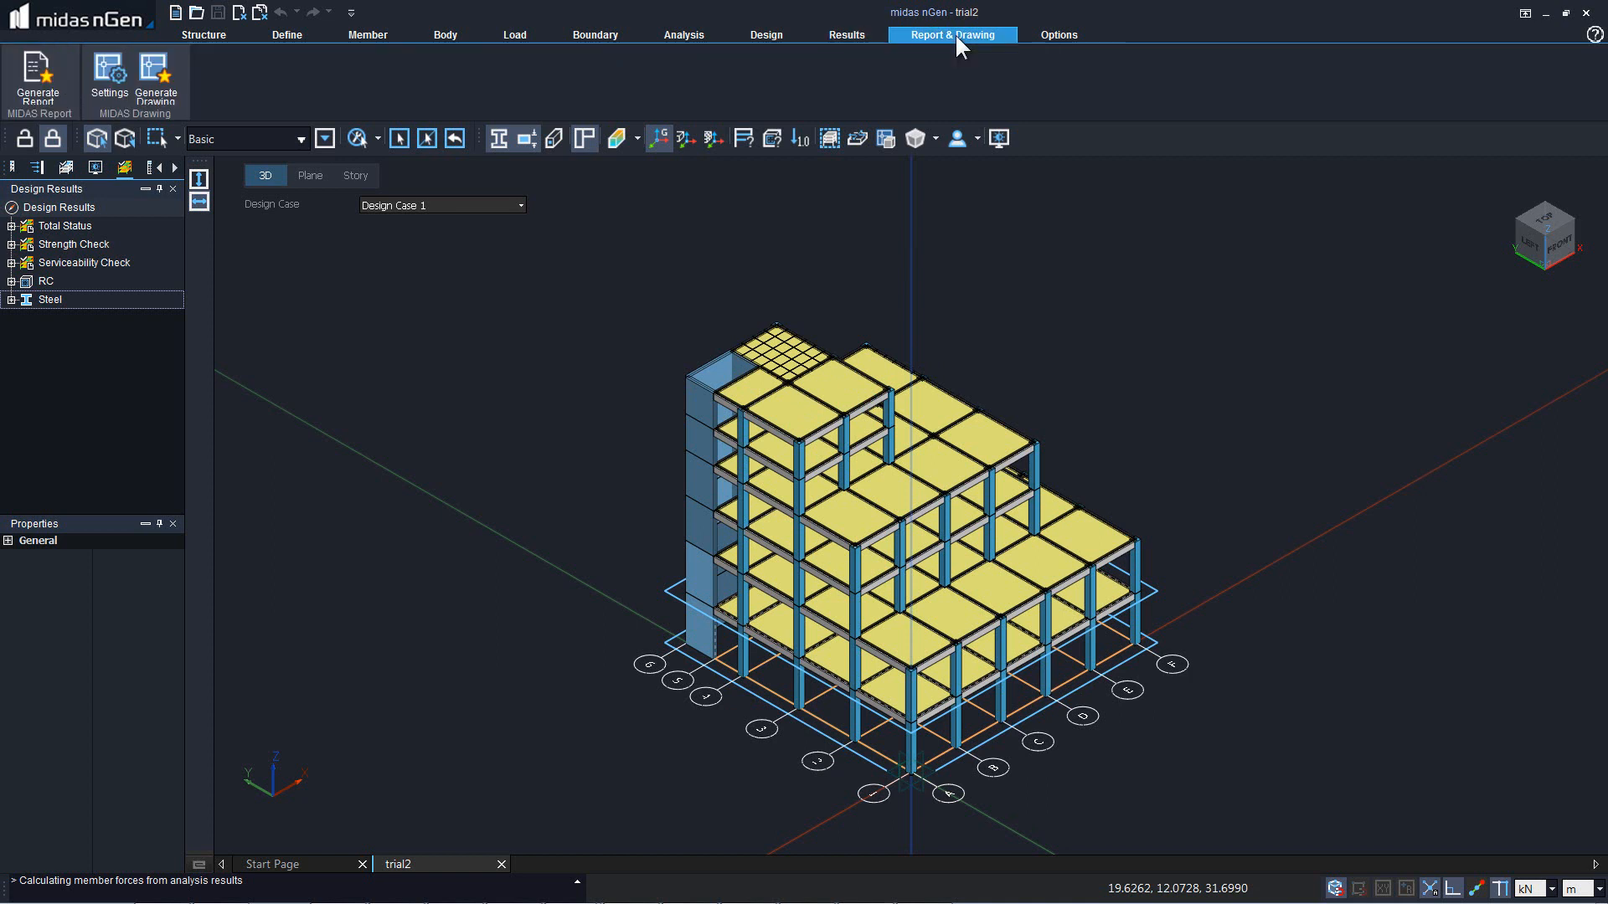
{"action": "left_click", "coordinate": [38, 73]}
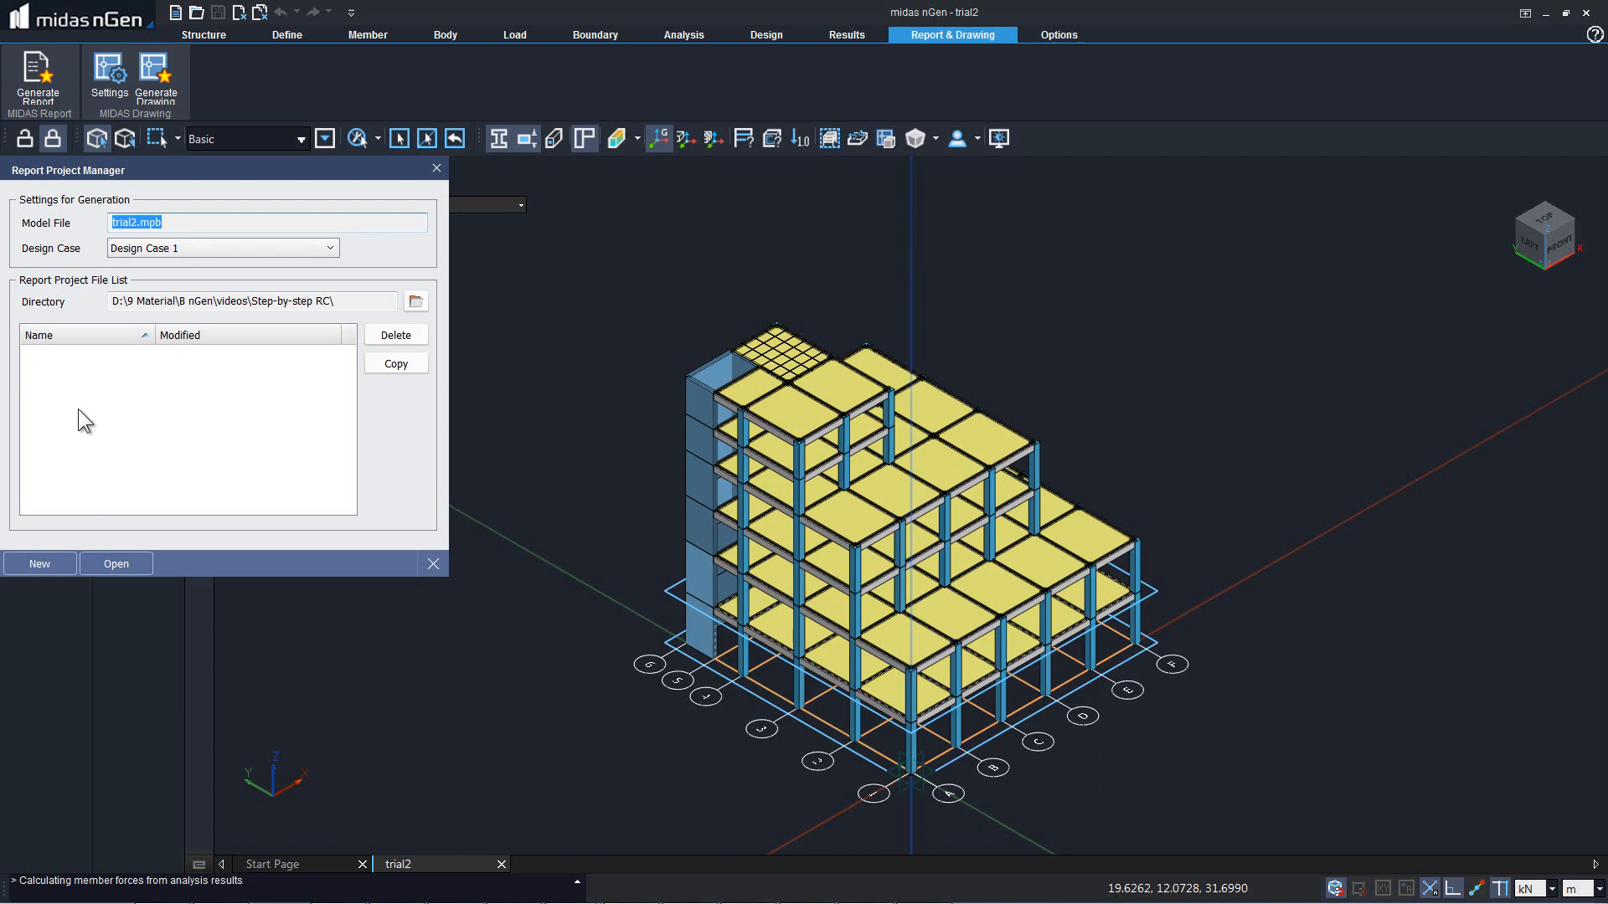
{"action": "left_click", "coordinate": [15, 559]}
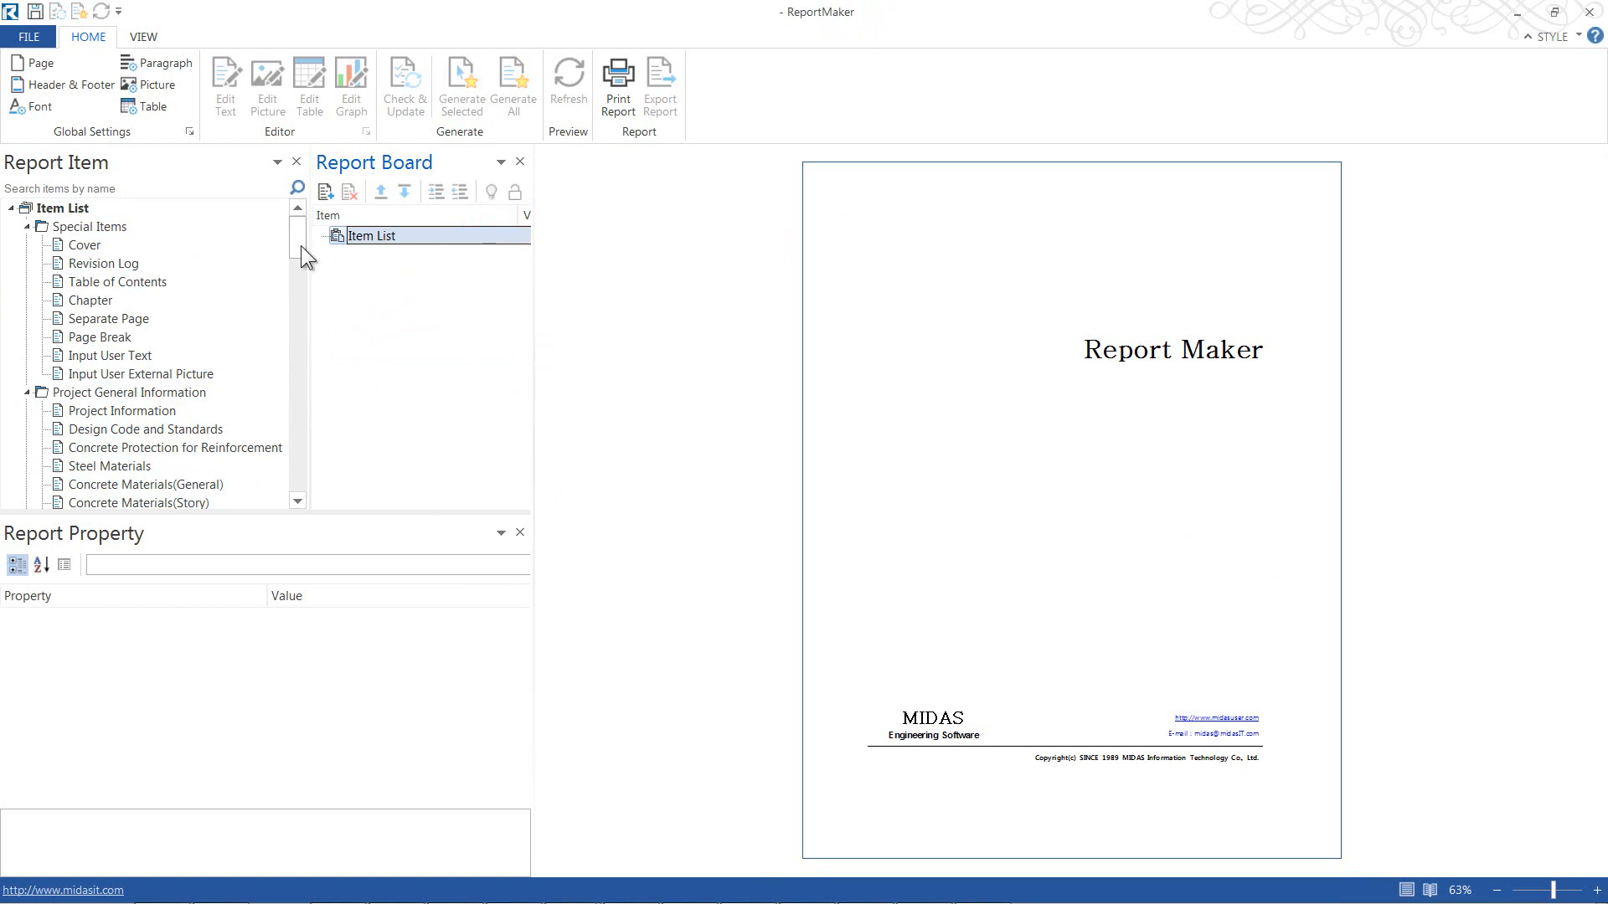
Step: Add the Cover, Table of Contents and Chapter special items to the report board
{"action": "double_click", "coordinate": [82, 251]}
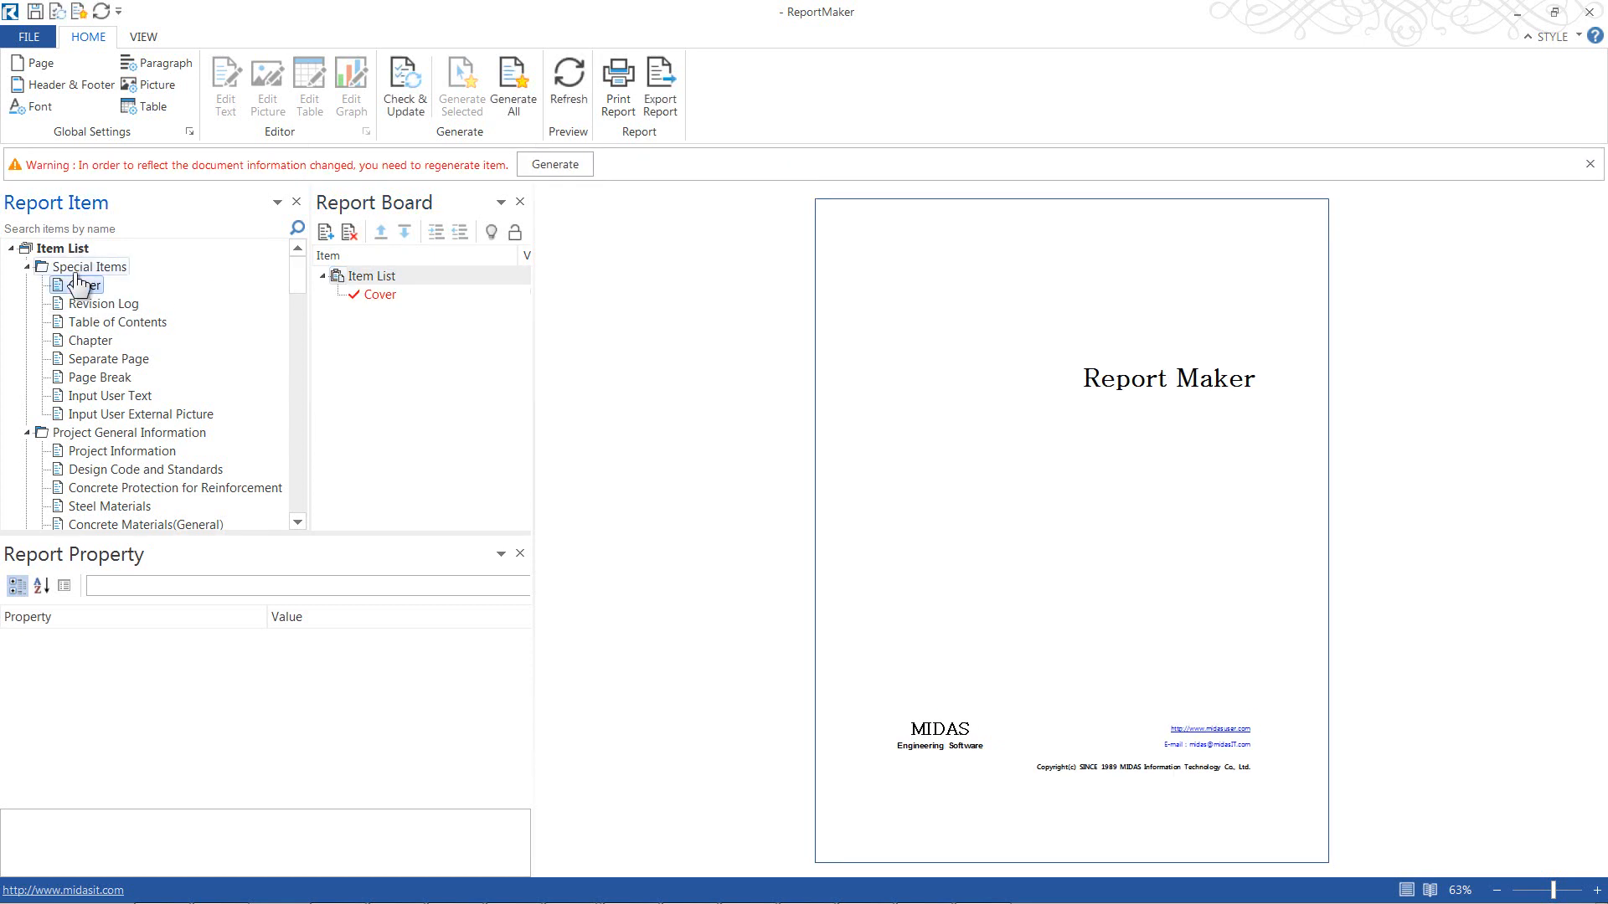
{"action": "double_click", "coordinate": [126, 327]}
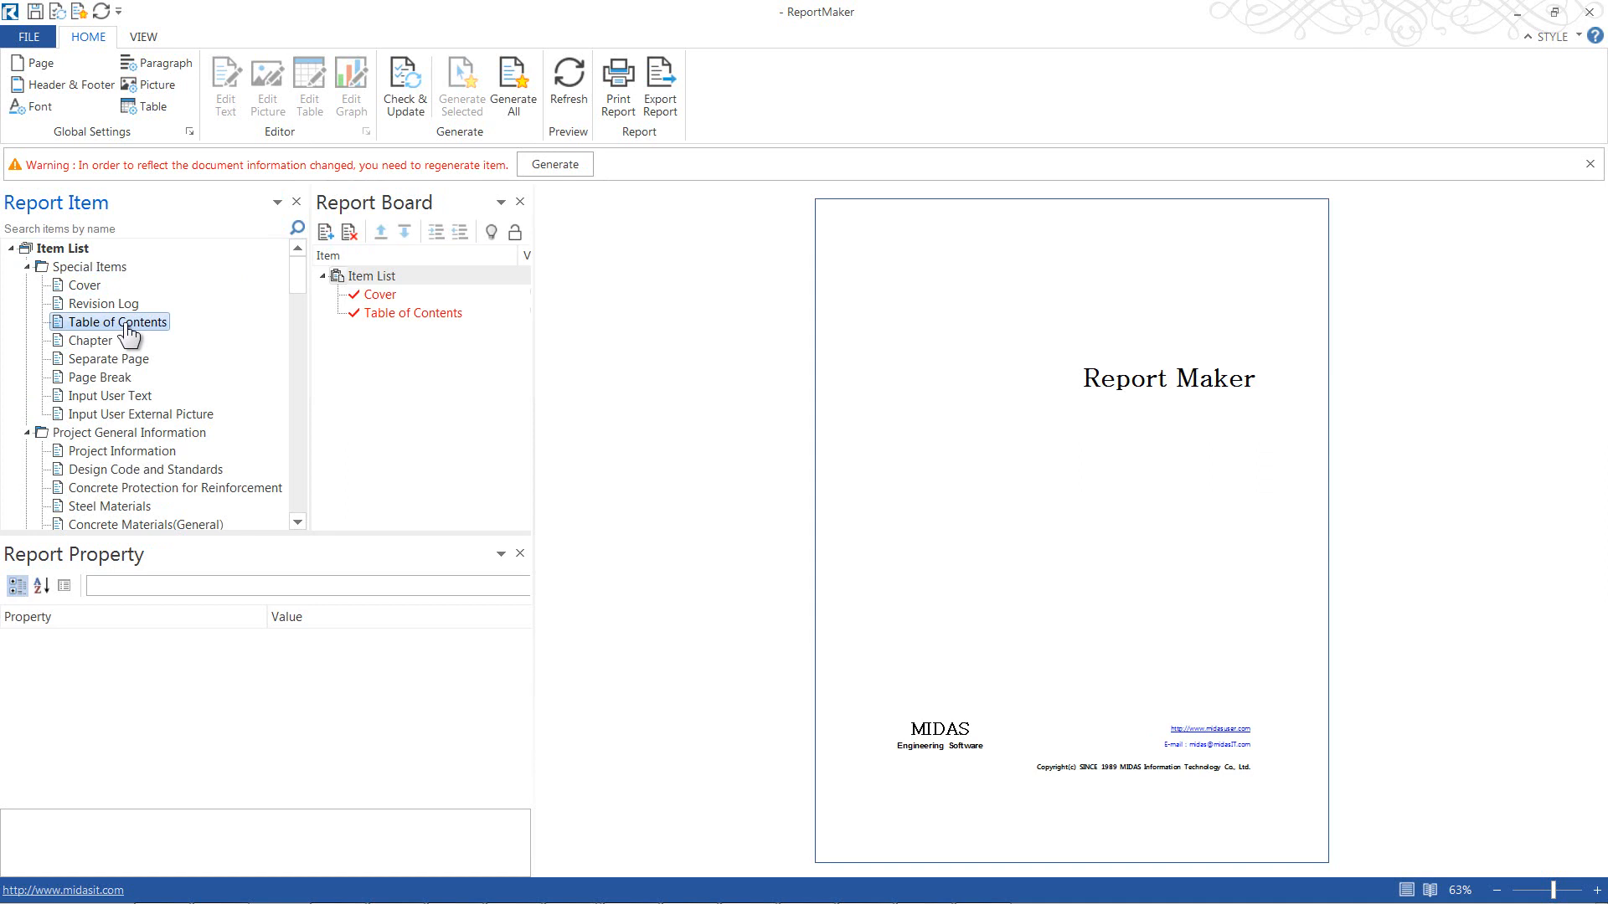
{"action": "double_click", "coordinate": [93, 344]}
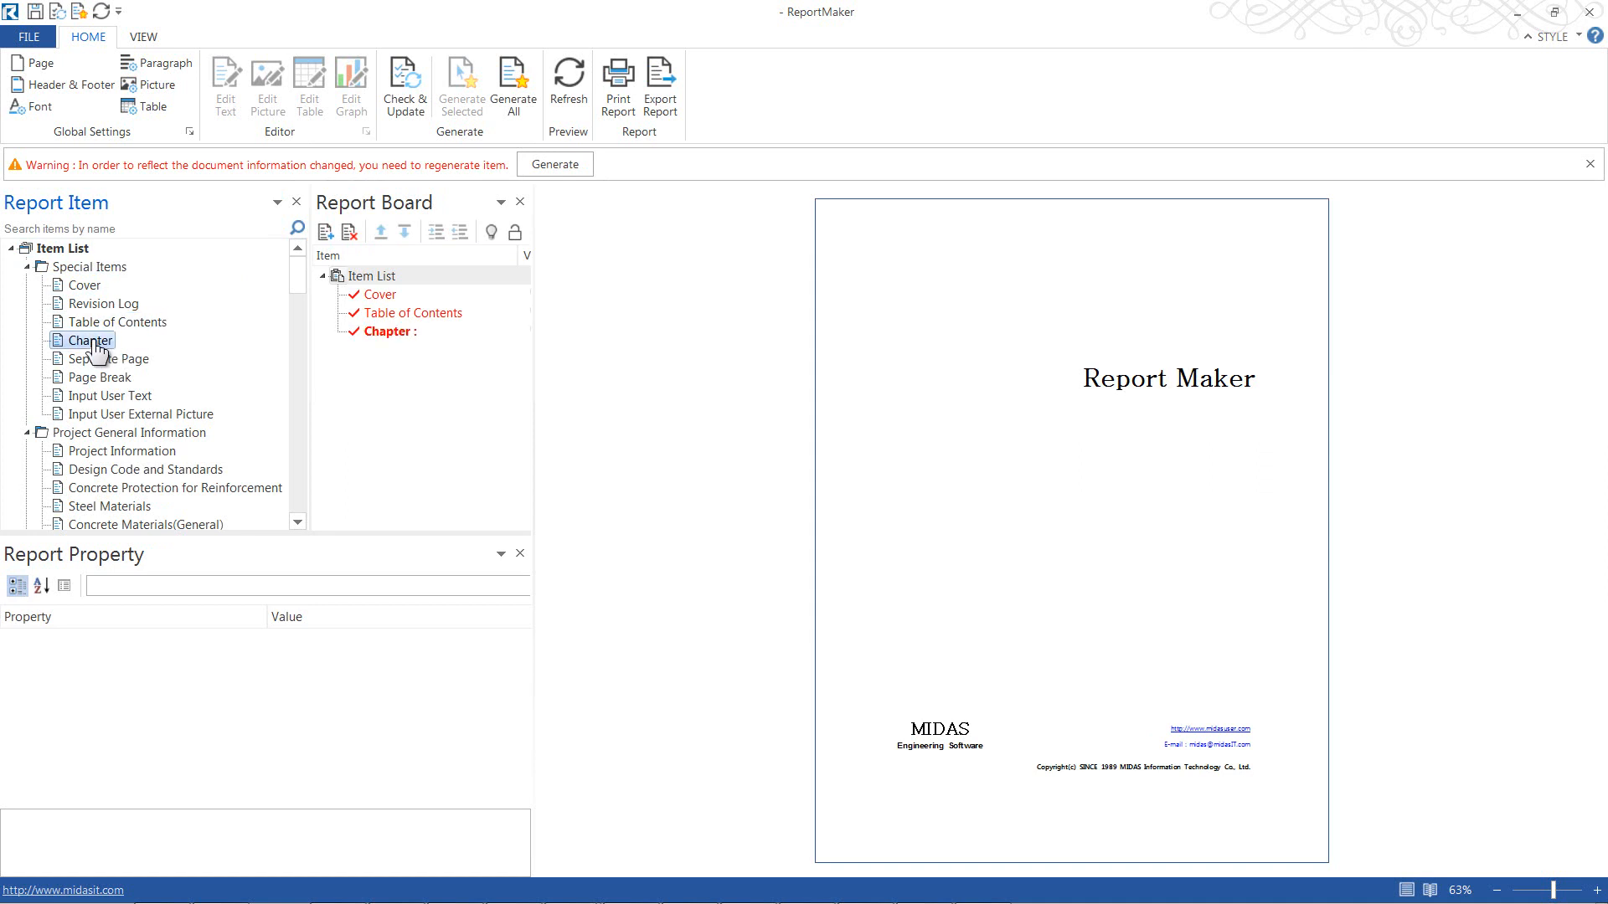
Step: Name the new chapter on the report board "Analysis Model"
{"action": "left_click", "coordinate": [379, 331]}
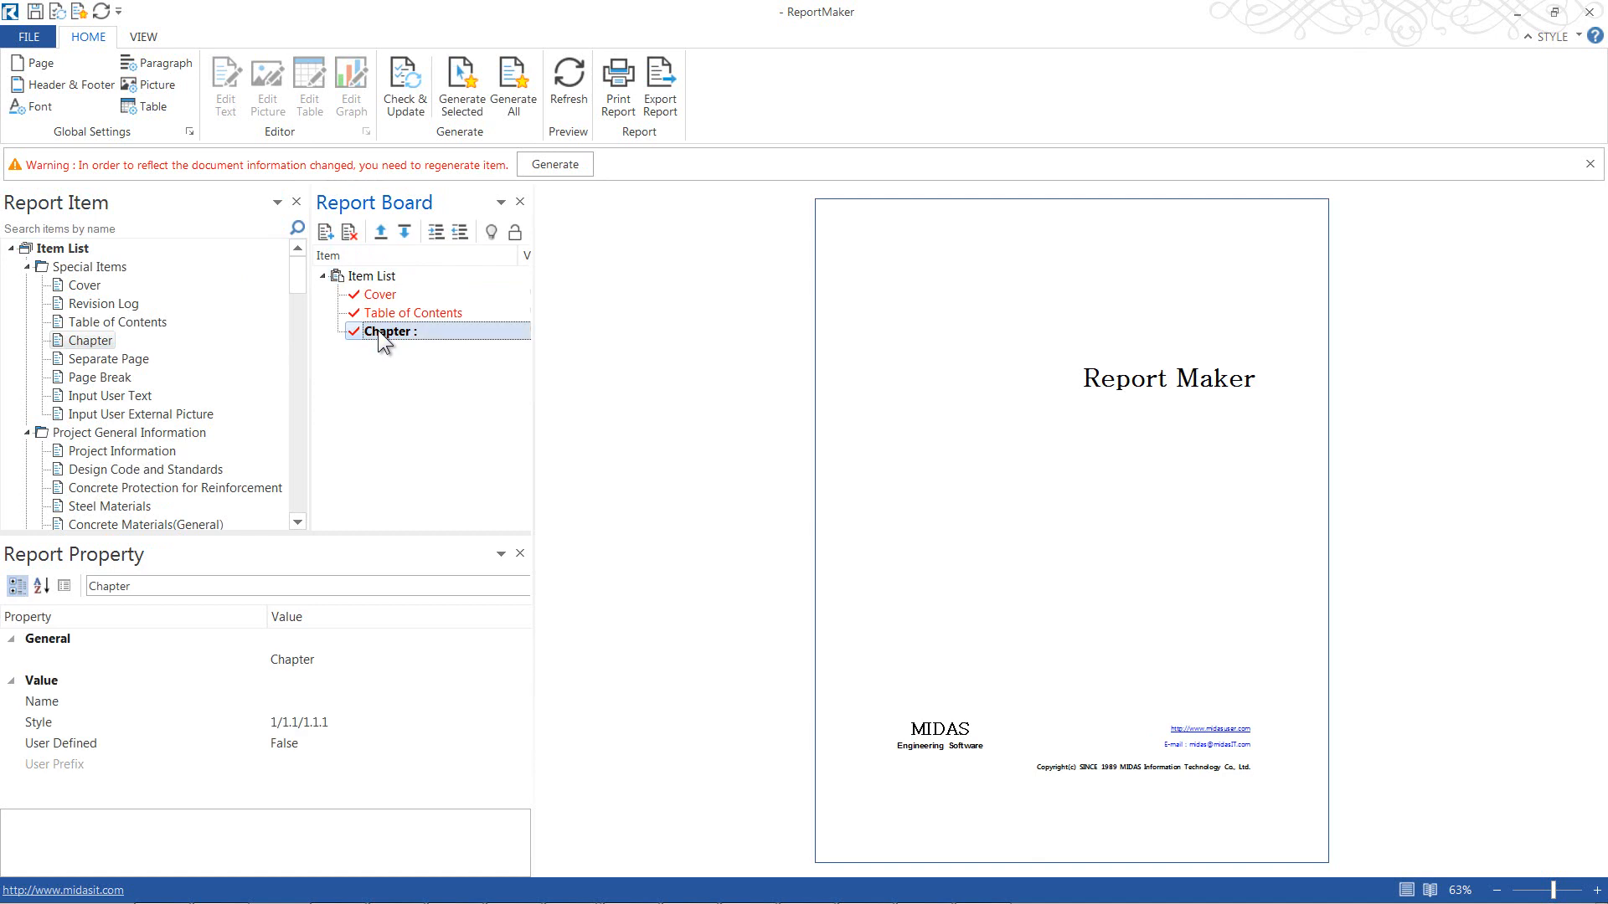
{"action": "left_click", "coordinate": [289, 700]}
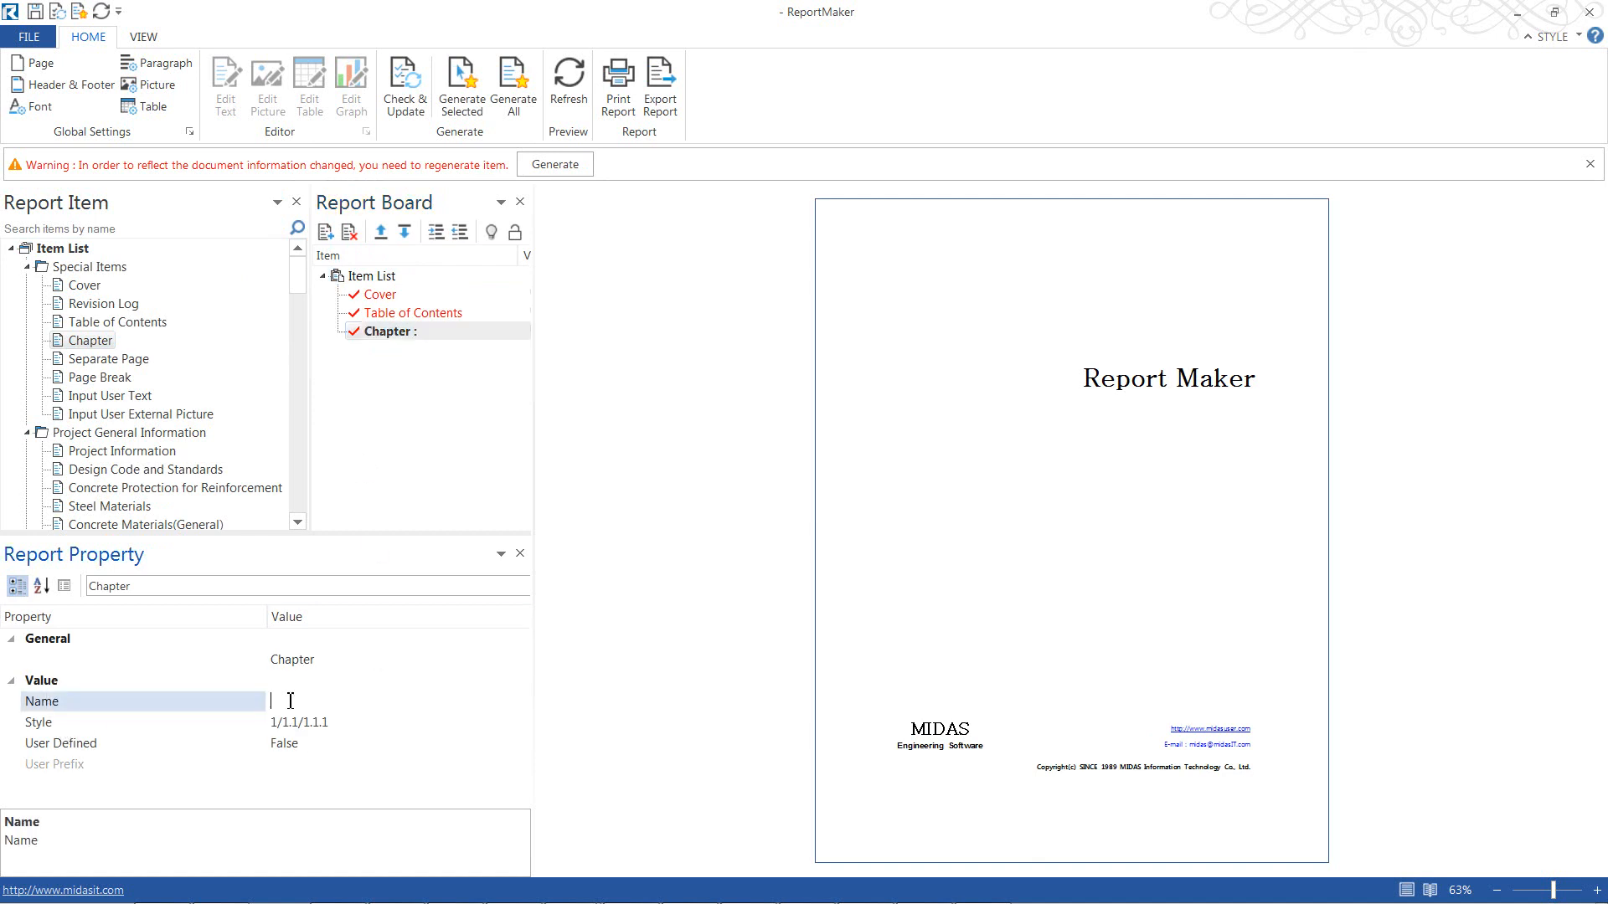
{"action": "type", "text": "Analysis Model"}
{"action": "key", "text": "Return"}
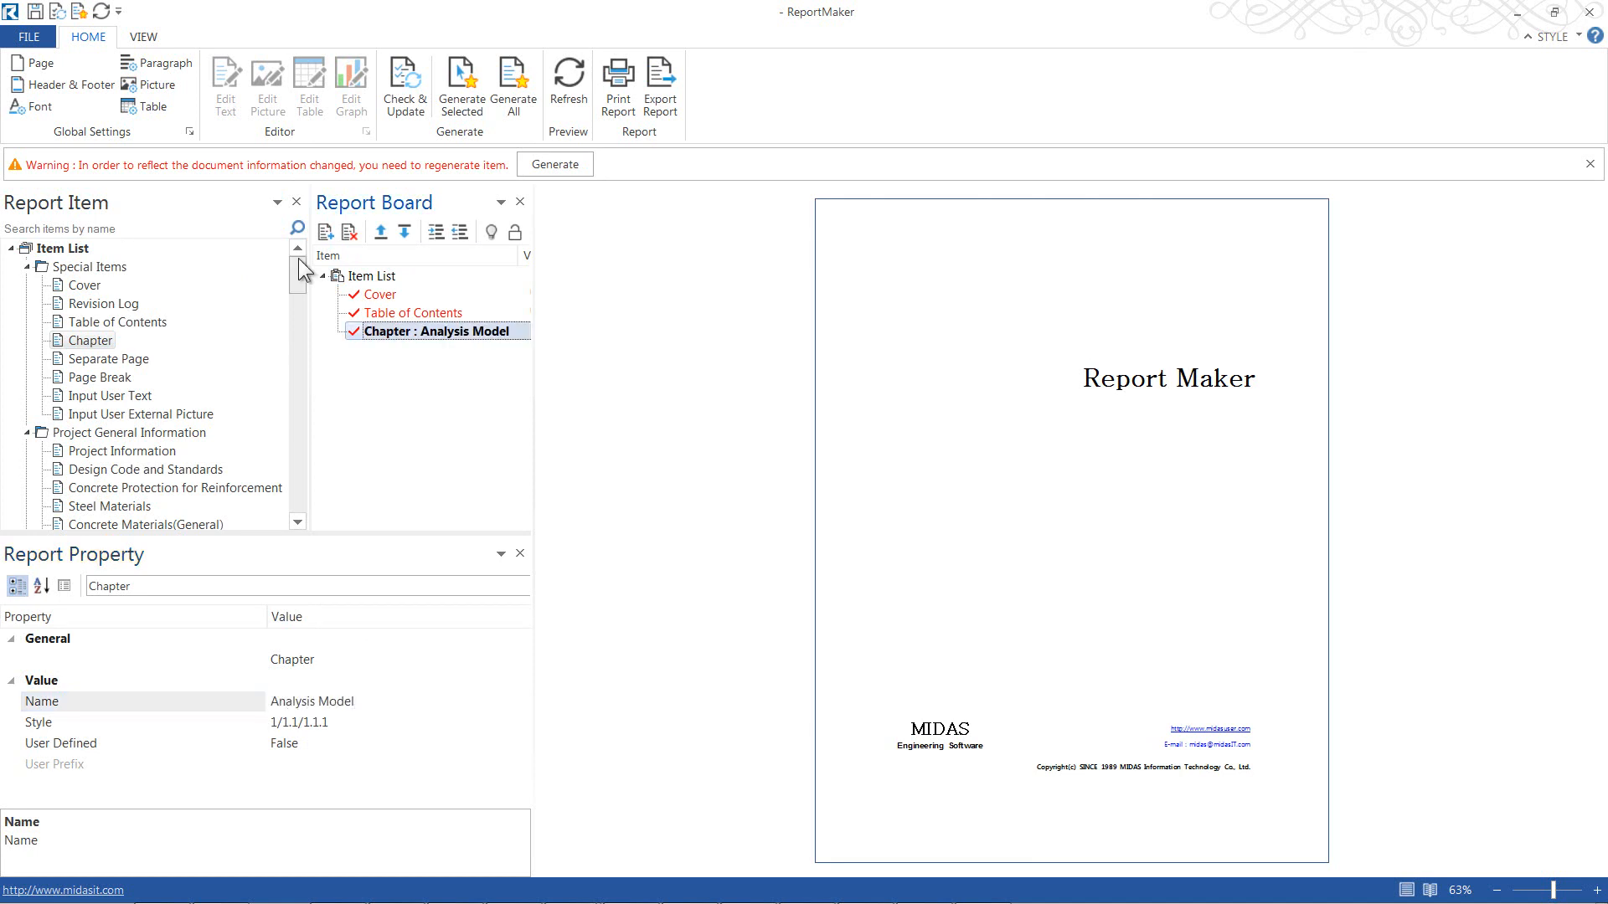
Step: Add Project Information, Design Code and Standards, Concrete Materials(General) and Reinforcing Bar to the Analysis Model chapter
{"action": "left_click_drag", "start_coordinate": [298, 258], "coordinate": [299, 274]}
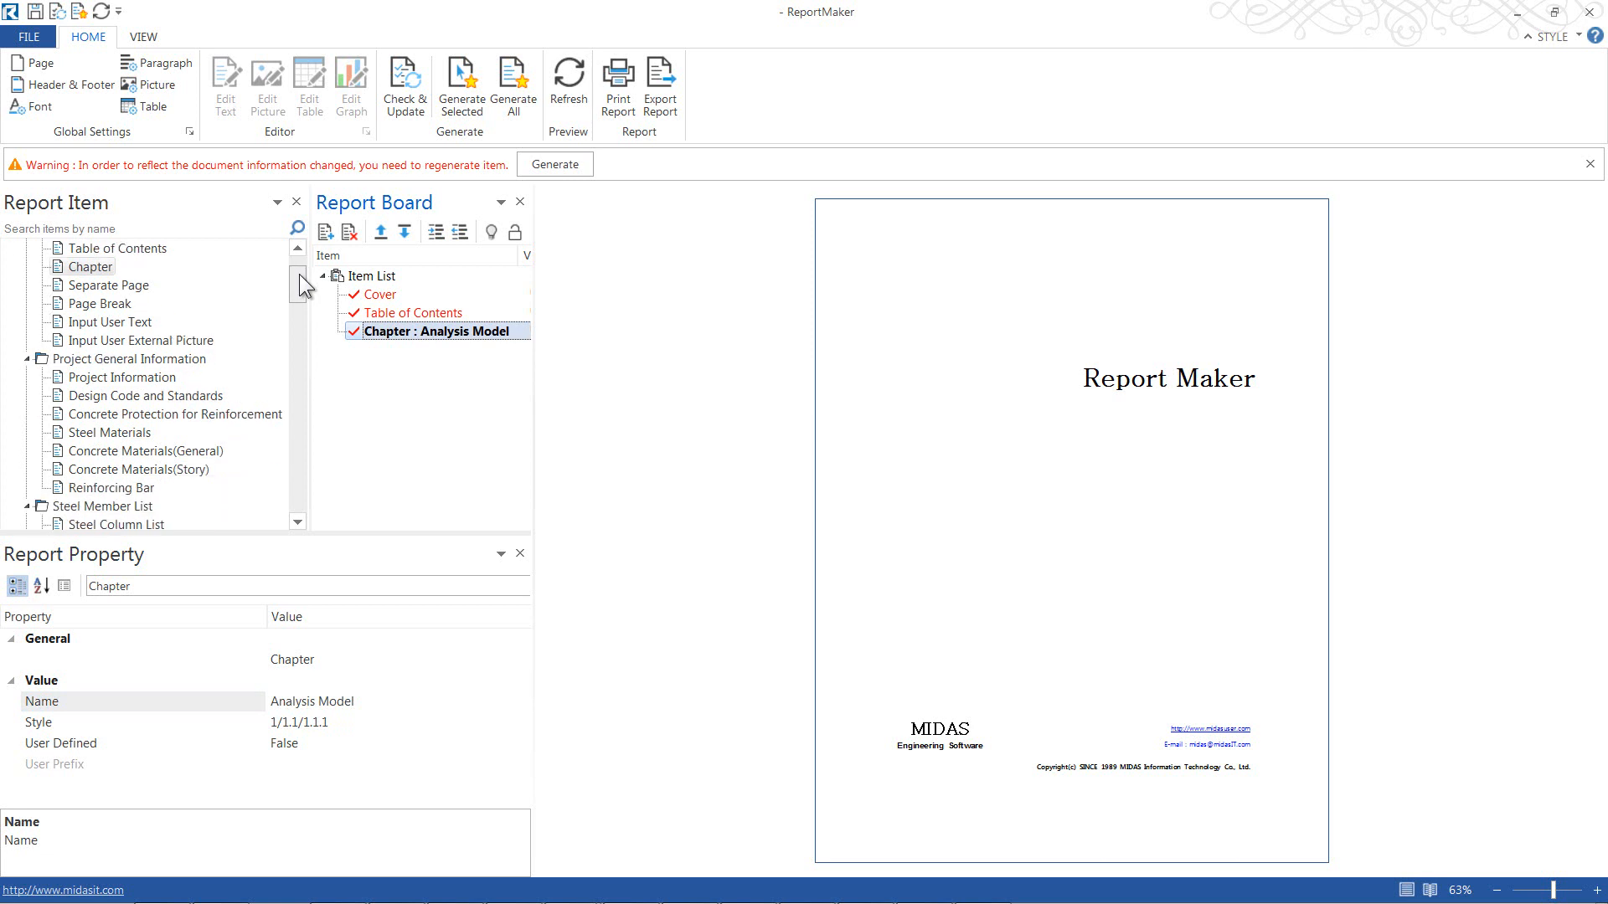
{"action": "double_click", "coordinate": [147, 384]}
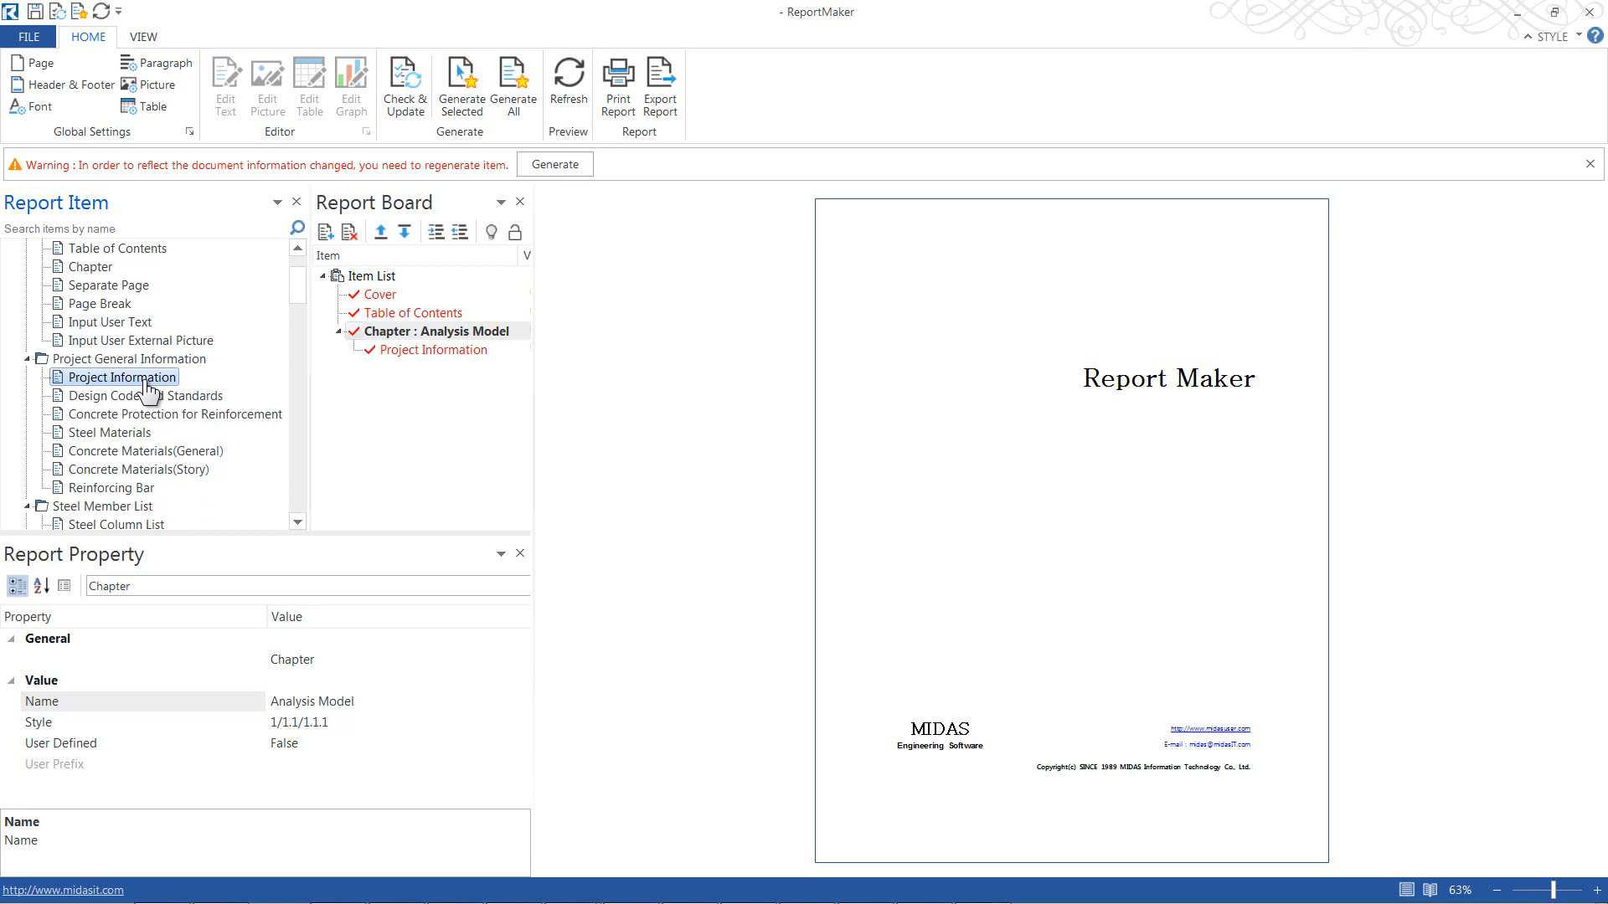
{"action": "double_click", "coordinate": [154, 400]}
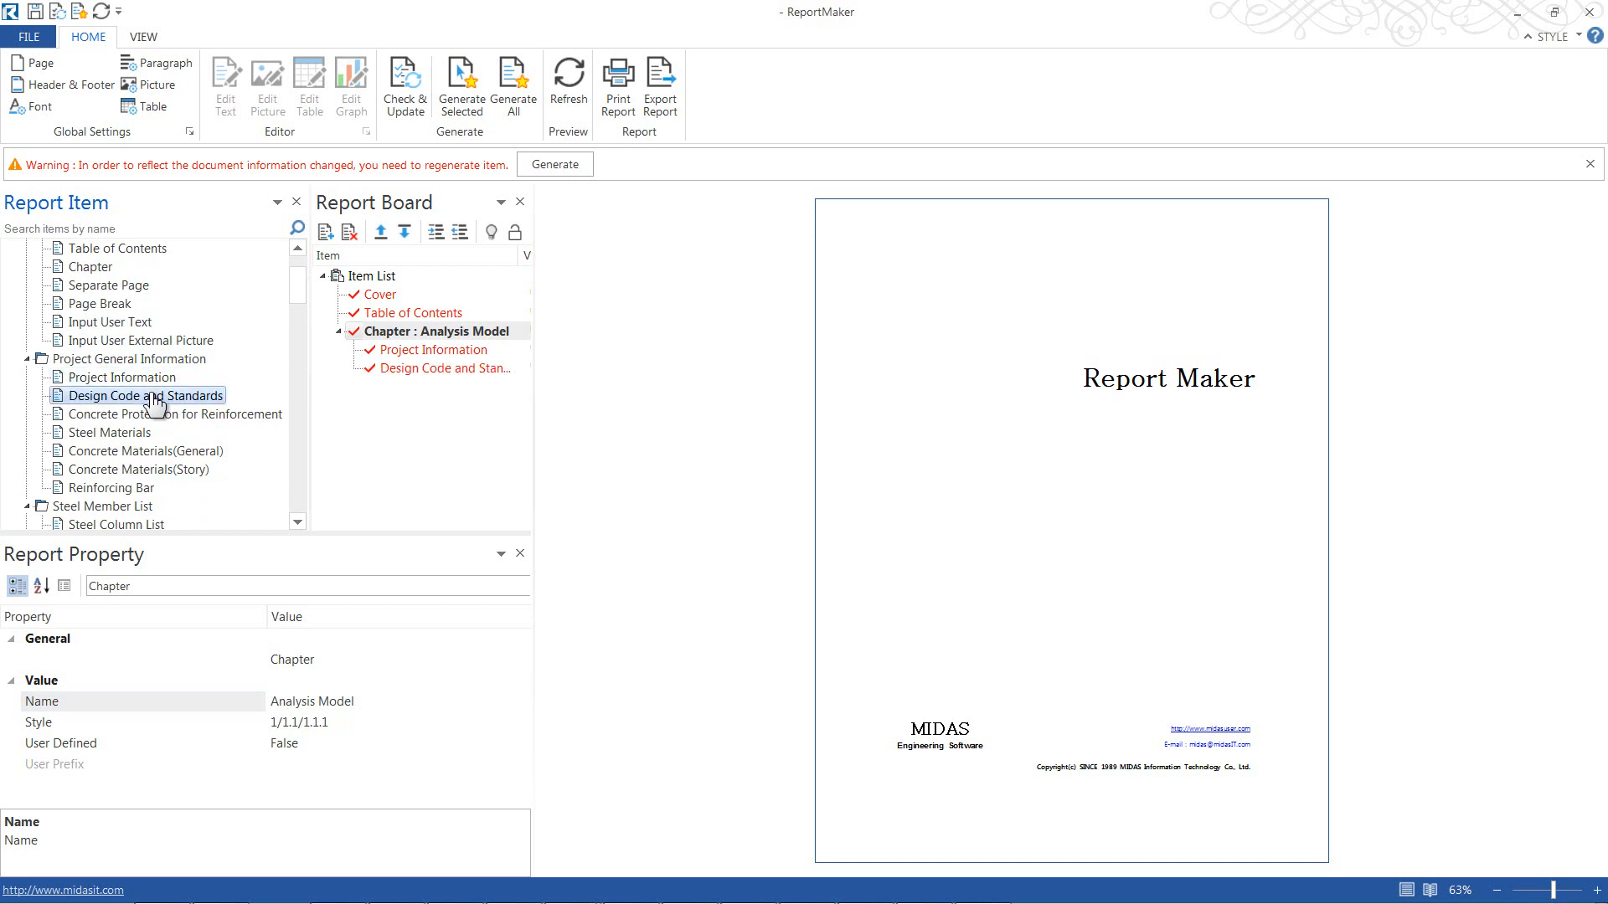
{"action": "double_click", "coordinate": [141, 456]}
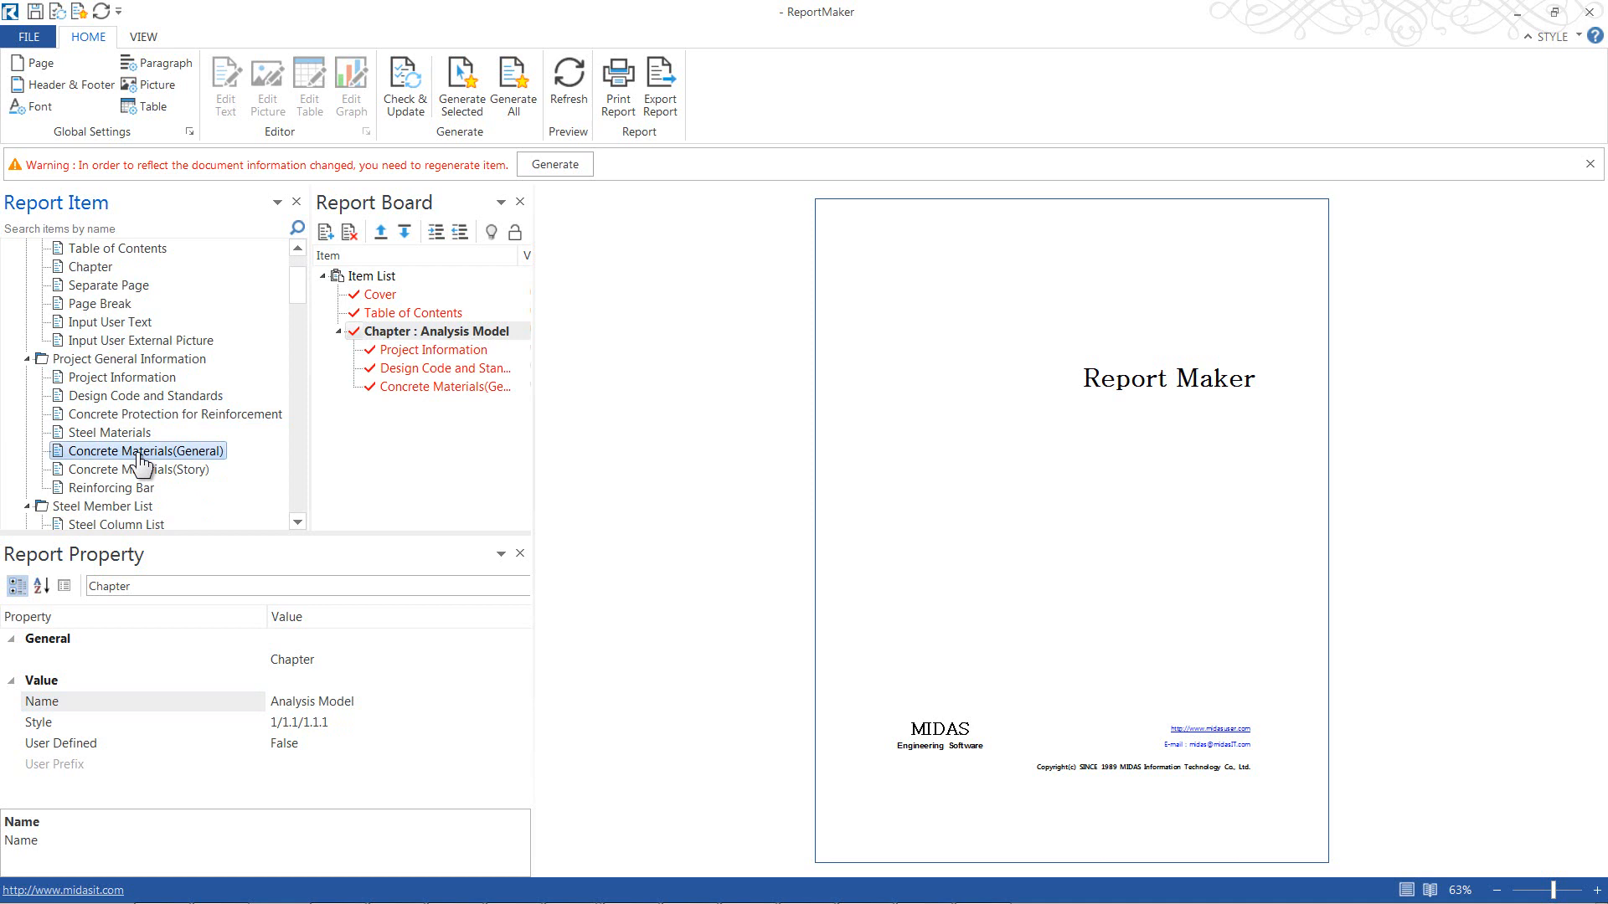
{"action": "double_click", "coordinate": [143, 491]}
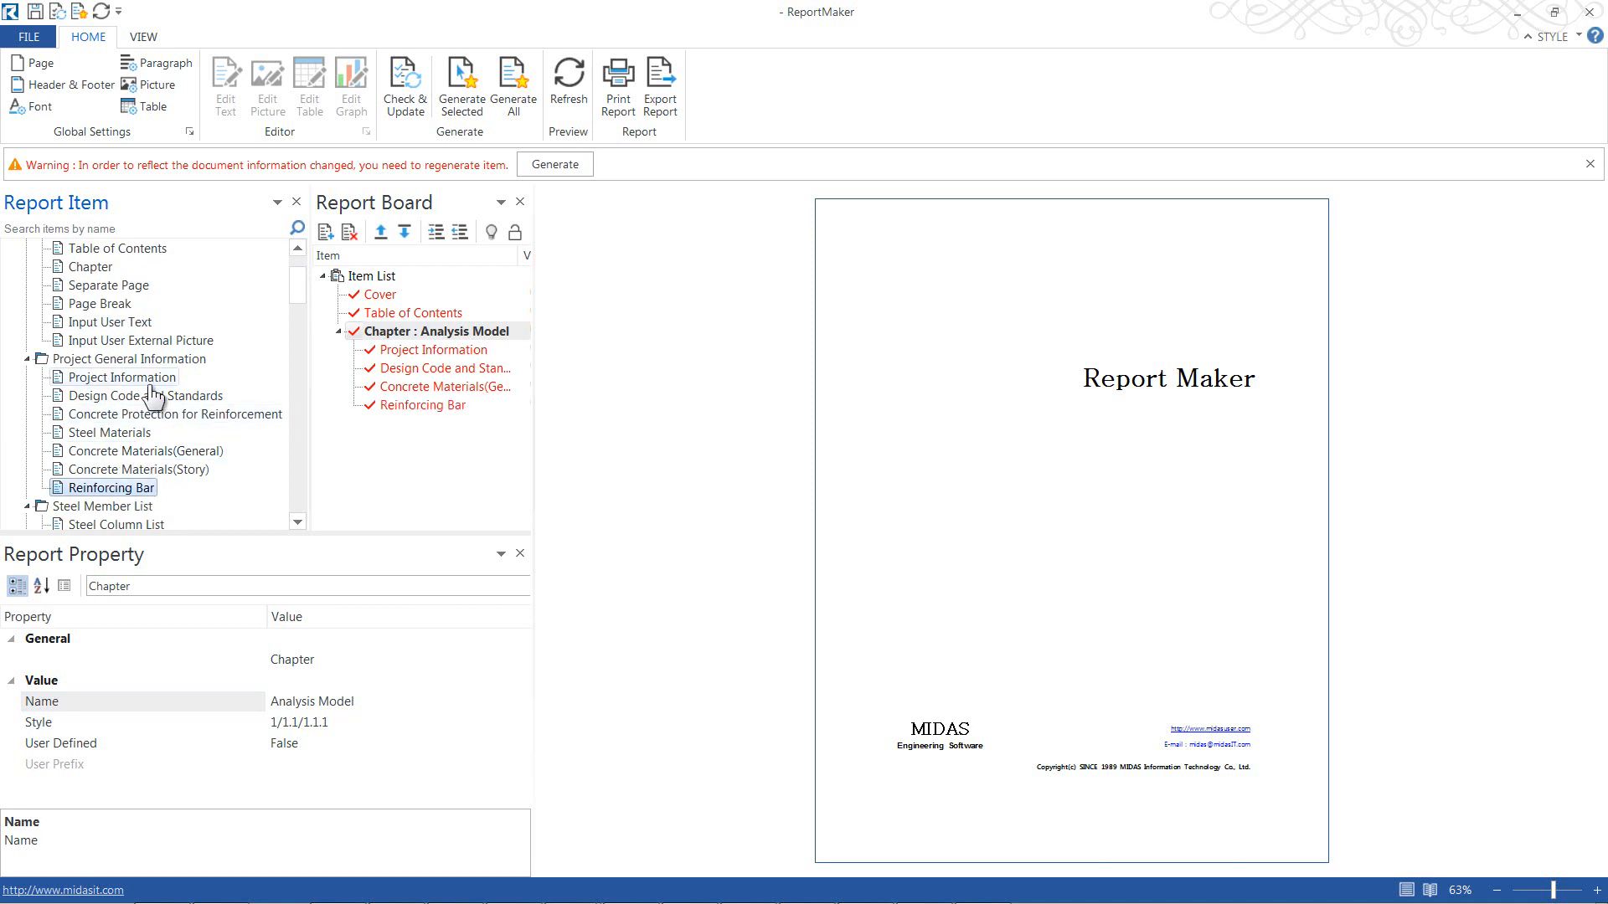
Step: Add a second chapter at the top level of the item list and name it "Loads"
{"action": "left_click", "coordinate": [365, 276]}
{"action": "right_click", "coordinate": [365, 281]}
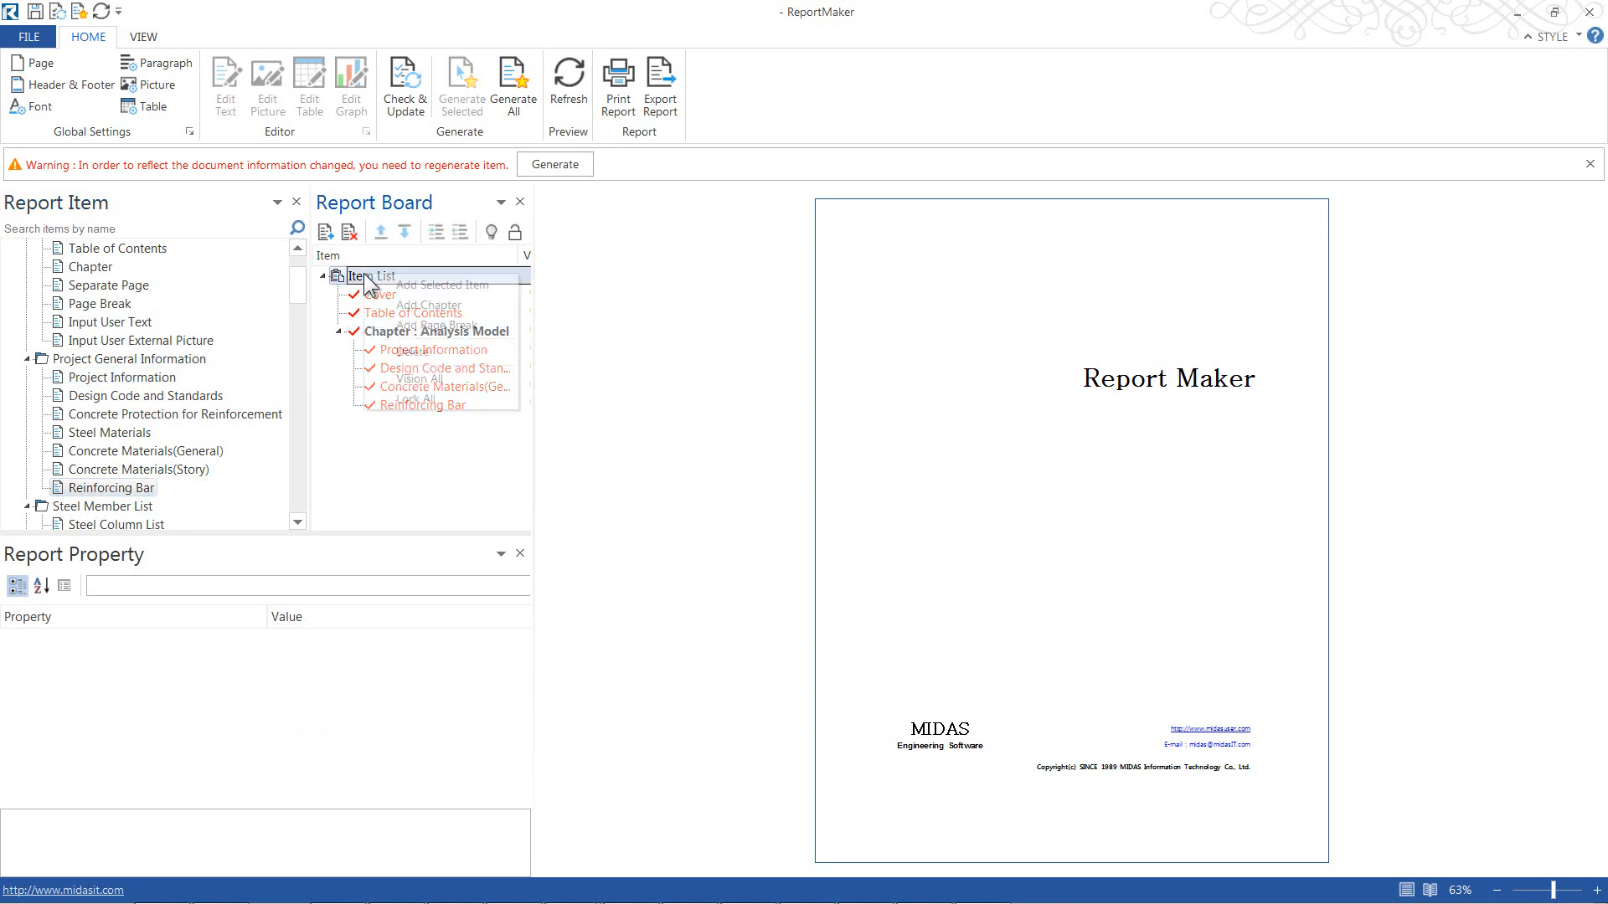
{"action": "left_click", "coordinate": [432, 310]}
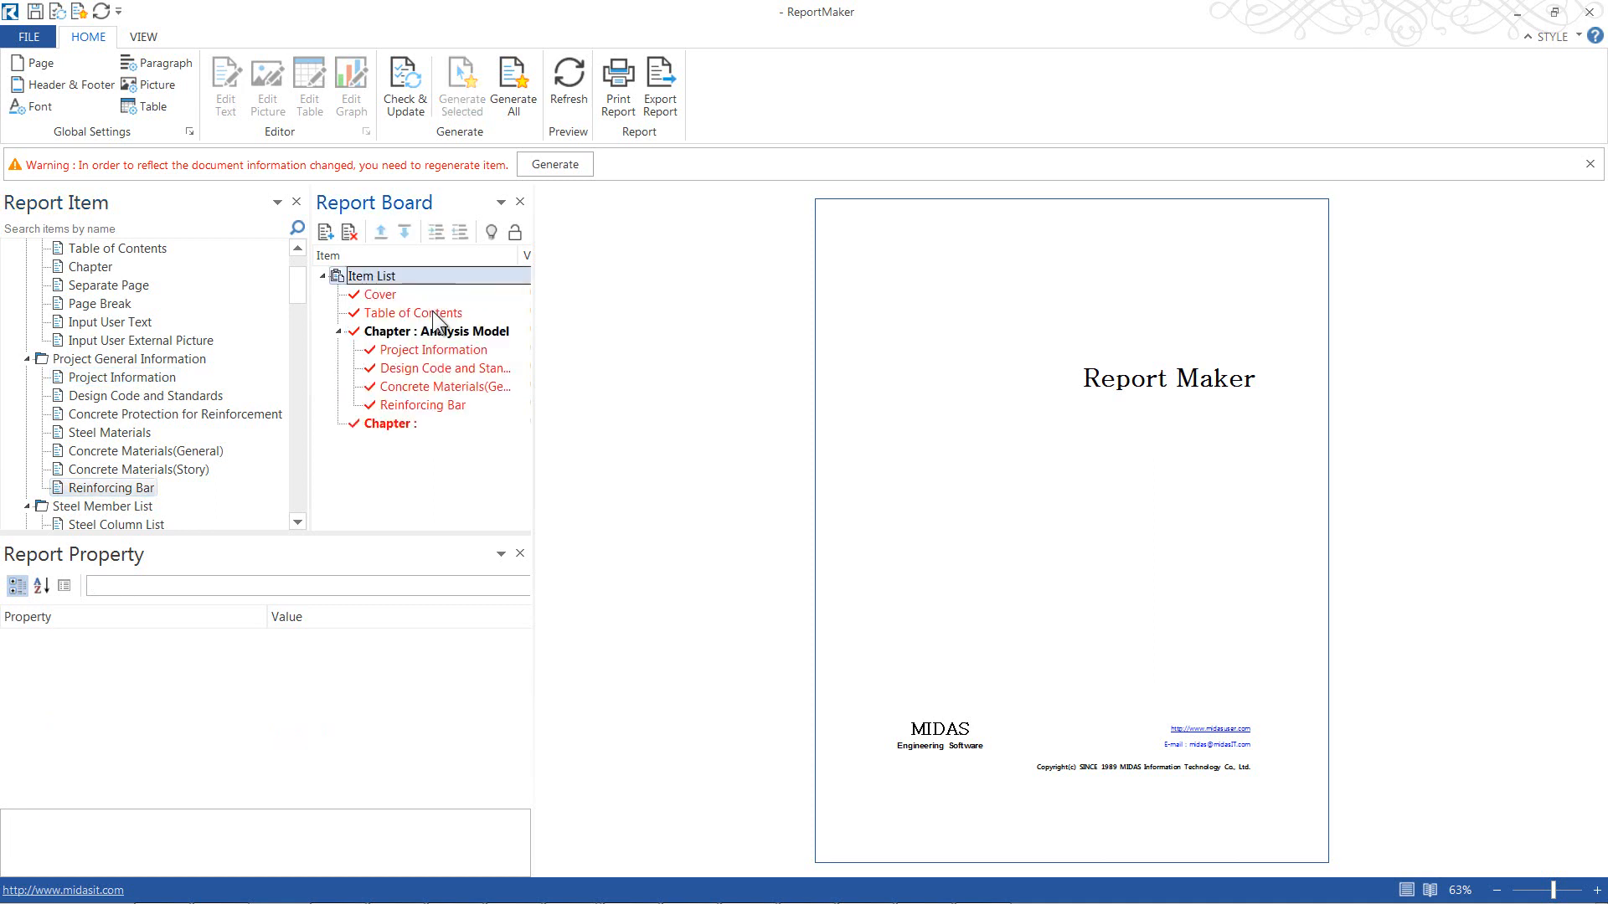
{"action": "left_click", "coordinate": [377, 424]}
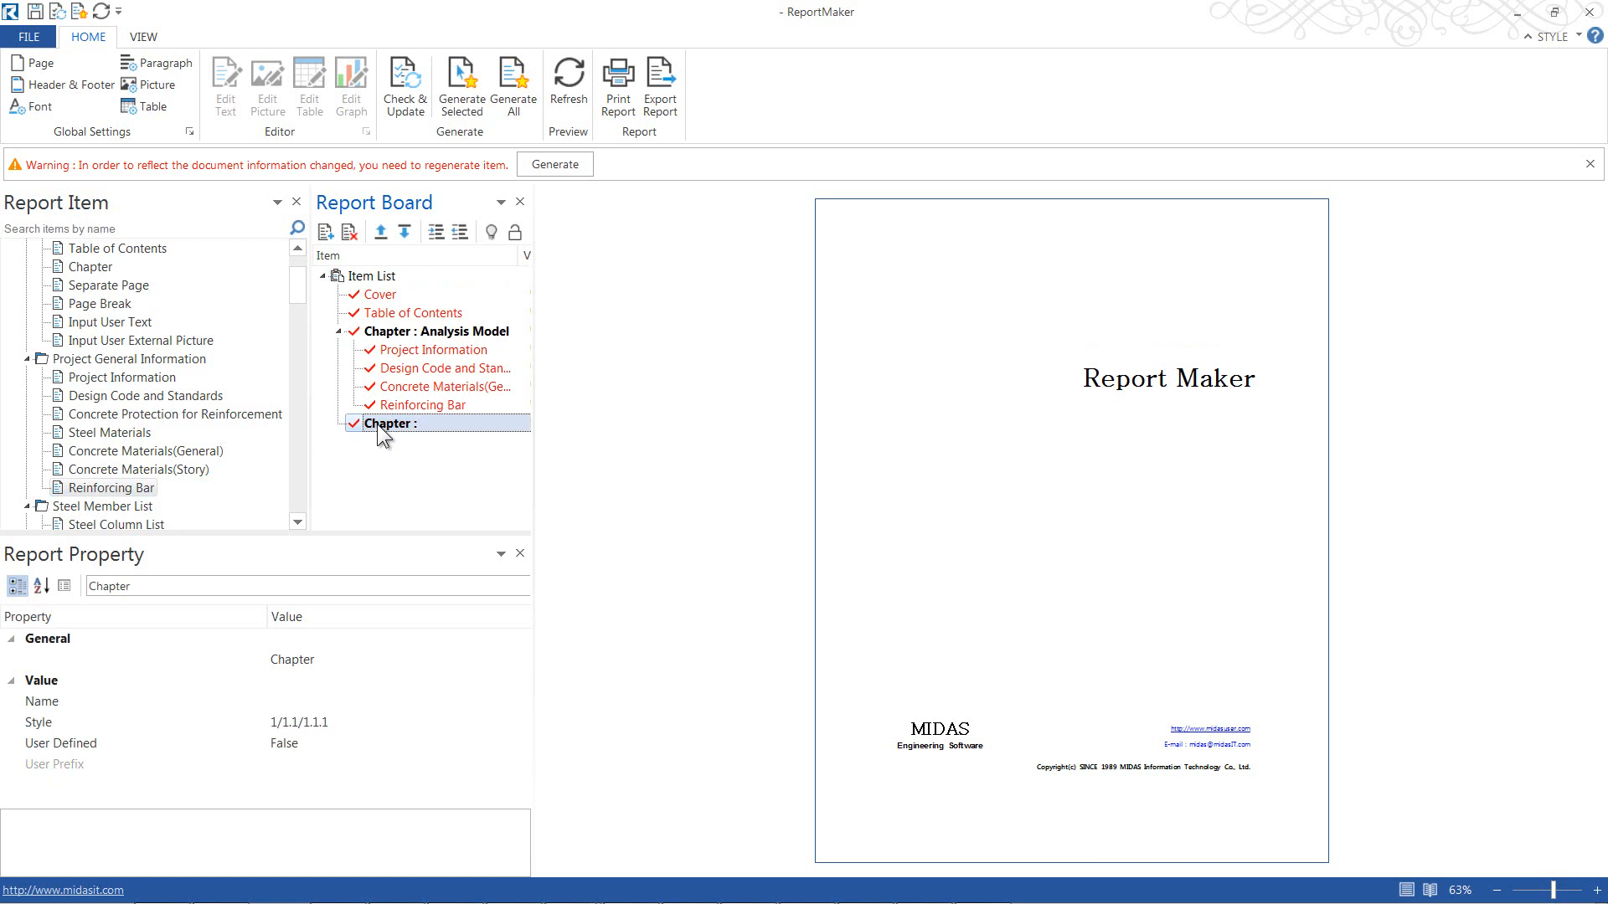
{"action": "left_click", "coordinate": [284, 702]}
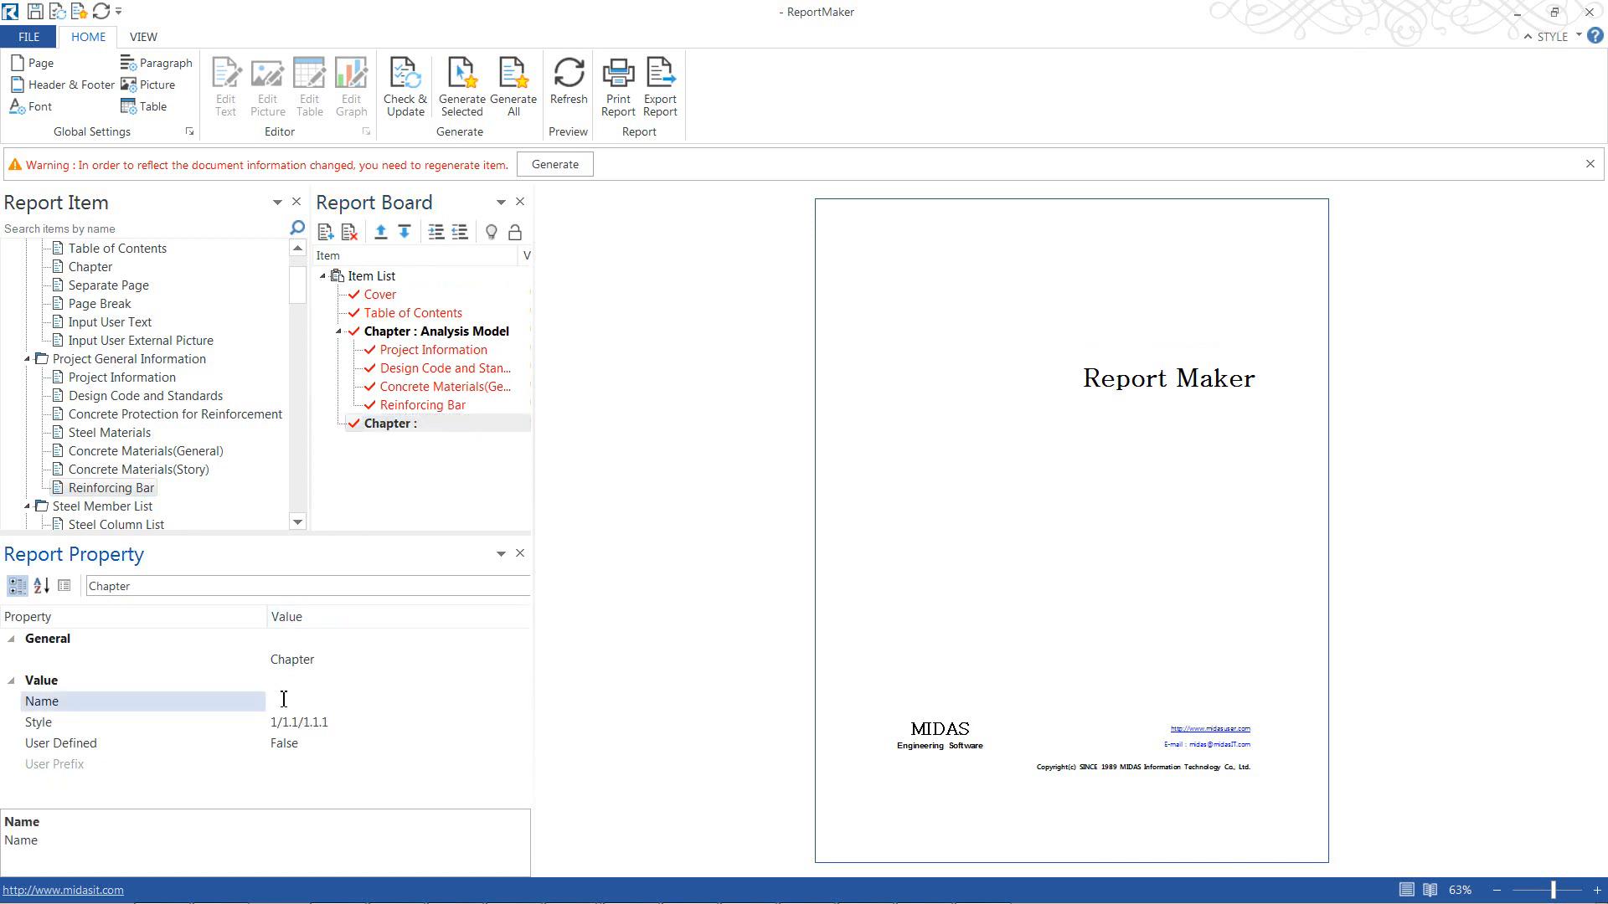
{"action": "type", "text": "Loads"}
{"action": "key", "text": "Return"}
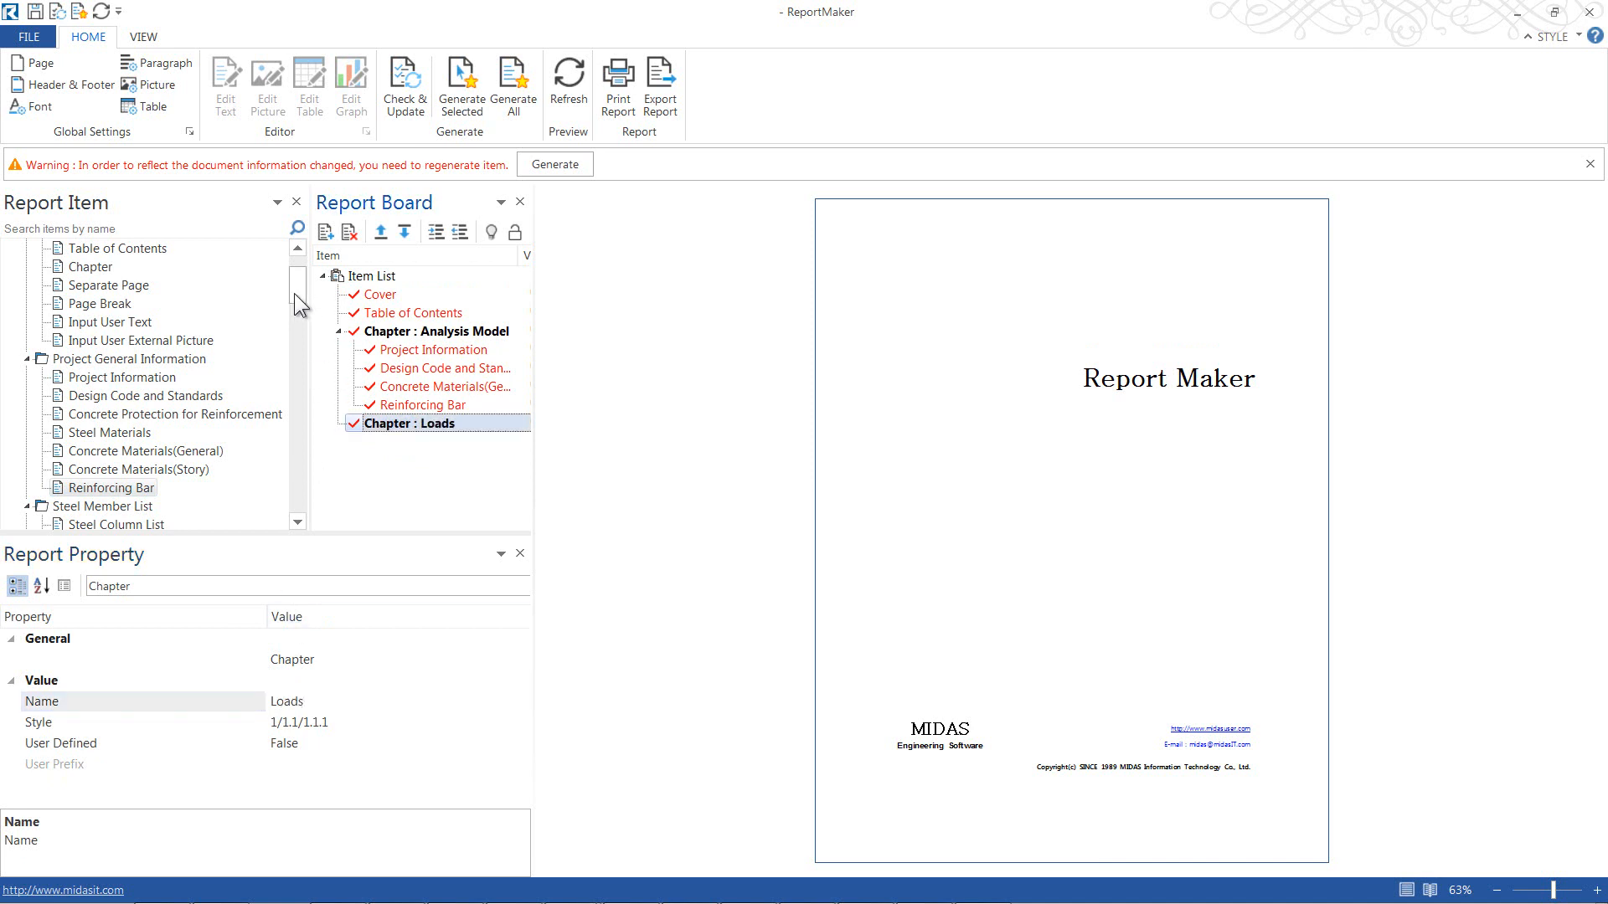
Step: Add the Load Case List from the Modeling items to the Loads chapter
{"action": "left_click_drag", "start_coordinate": [294, 295], "coordinate": [285, 359]}
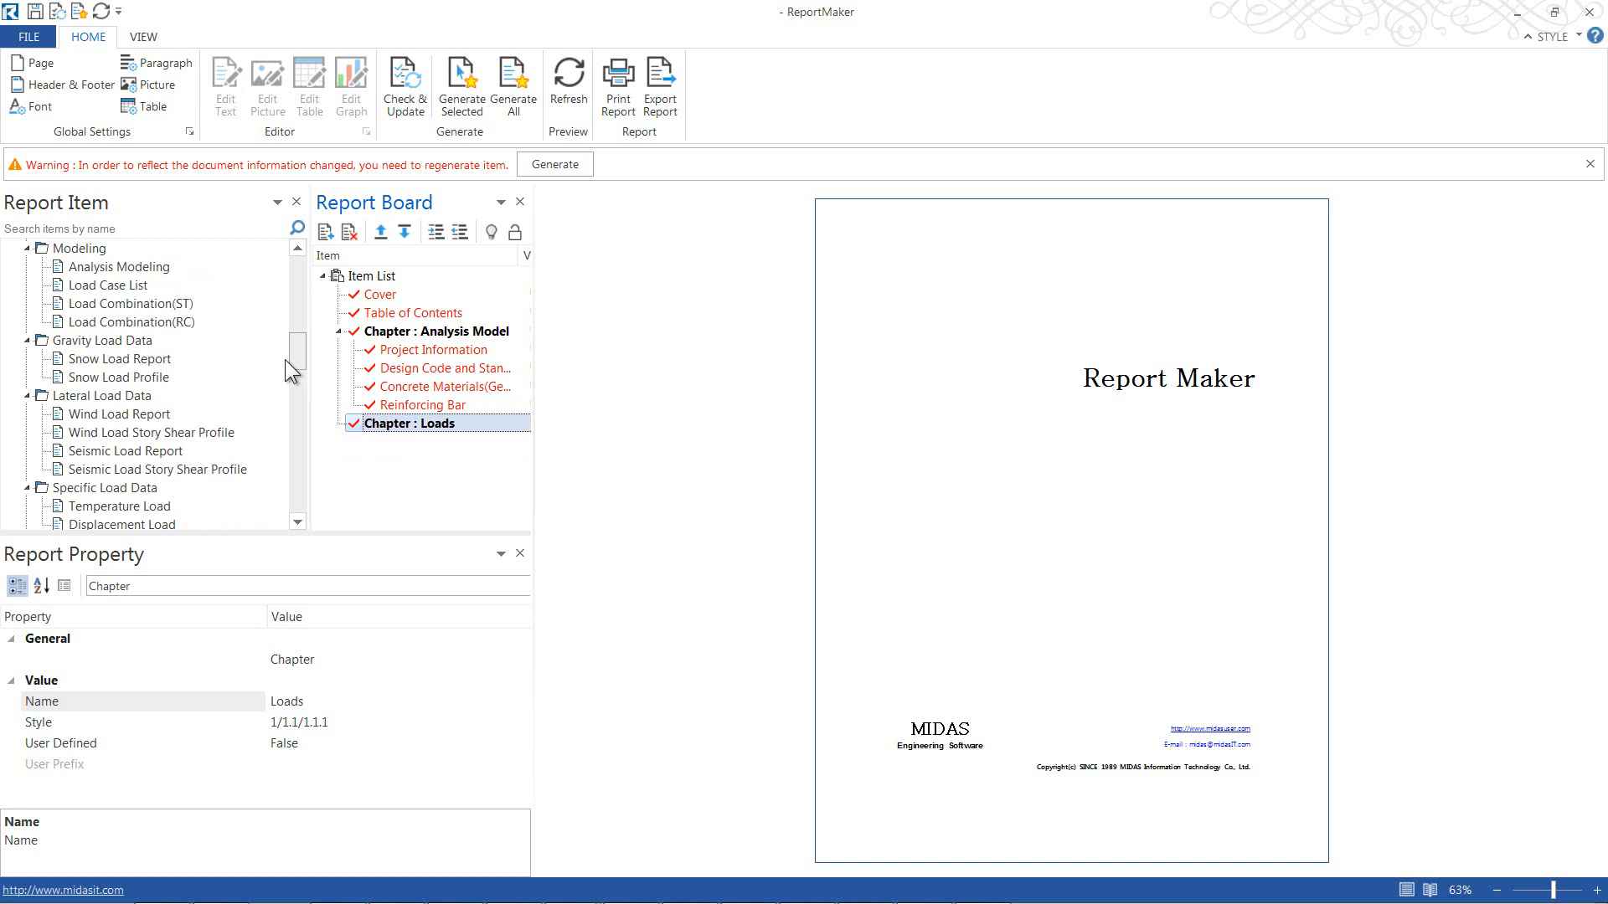
{"action": "double_click", "coordinate": [114, 289]}
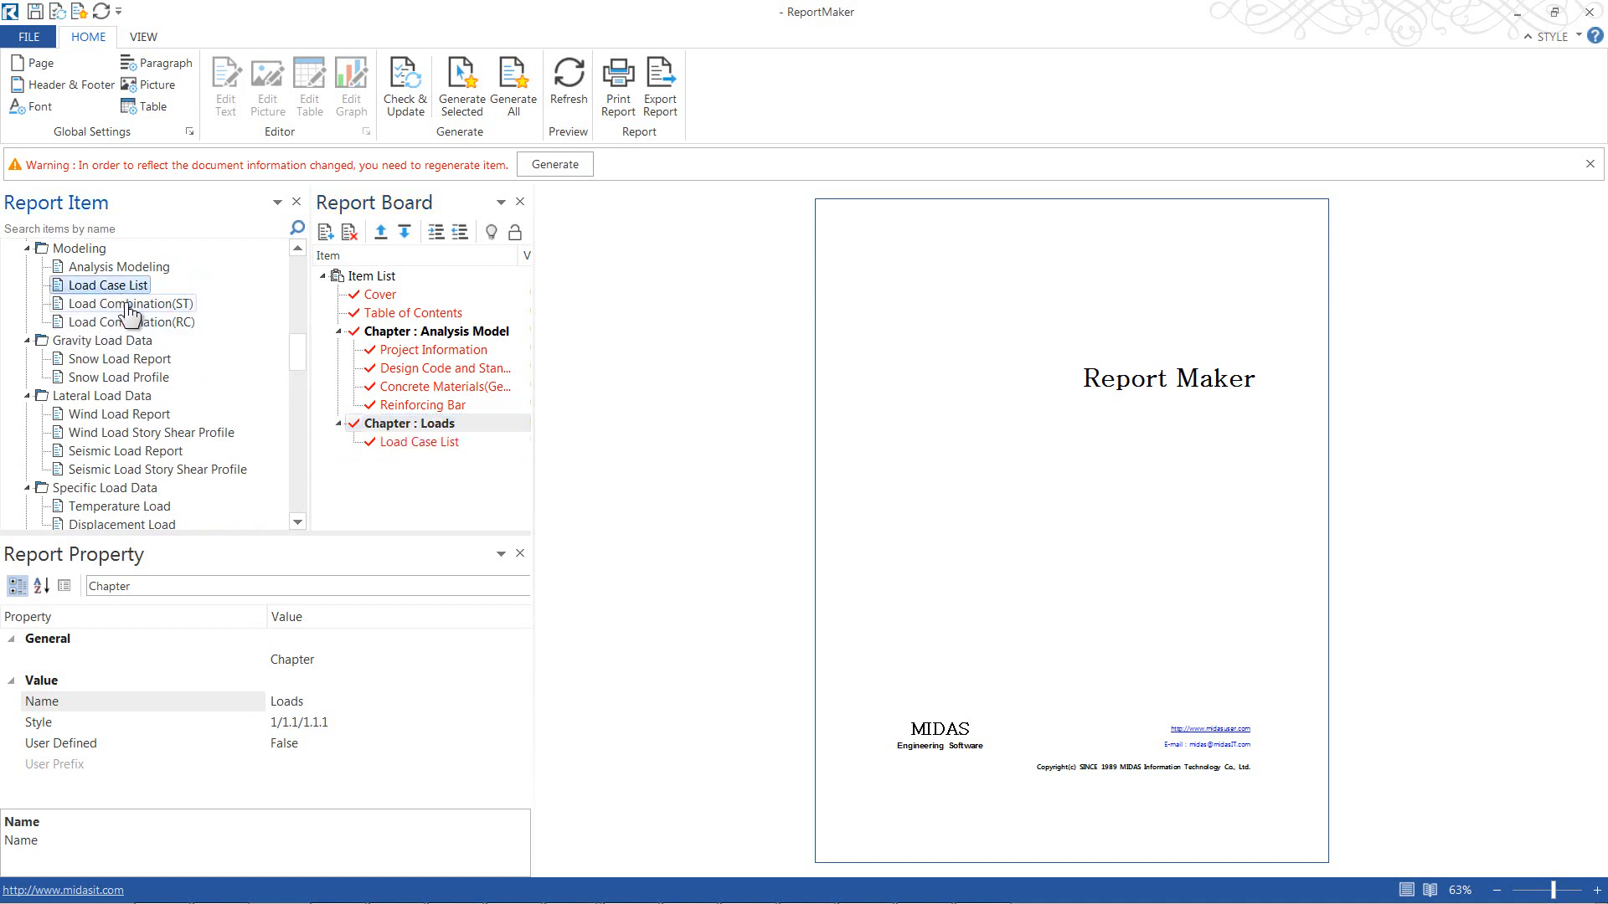
{"action": "double_click", "coordinate": [130, 306]}
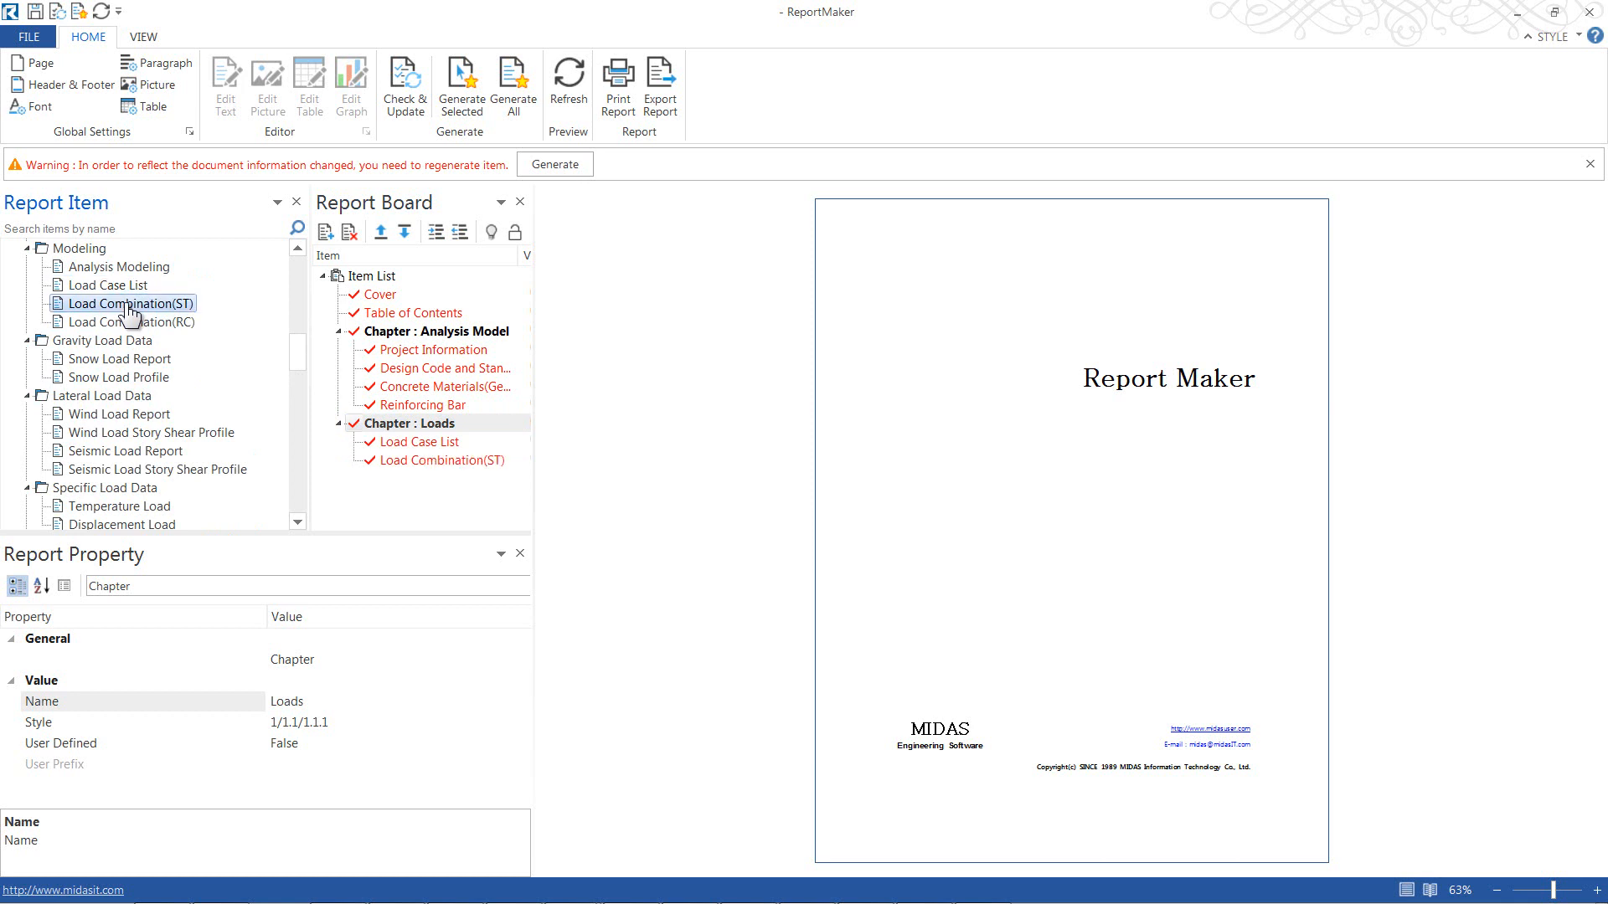
{"action": "left_click", "coordinate": [444, 460]}
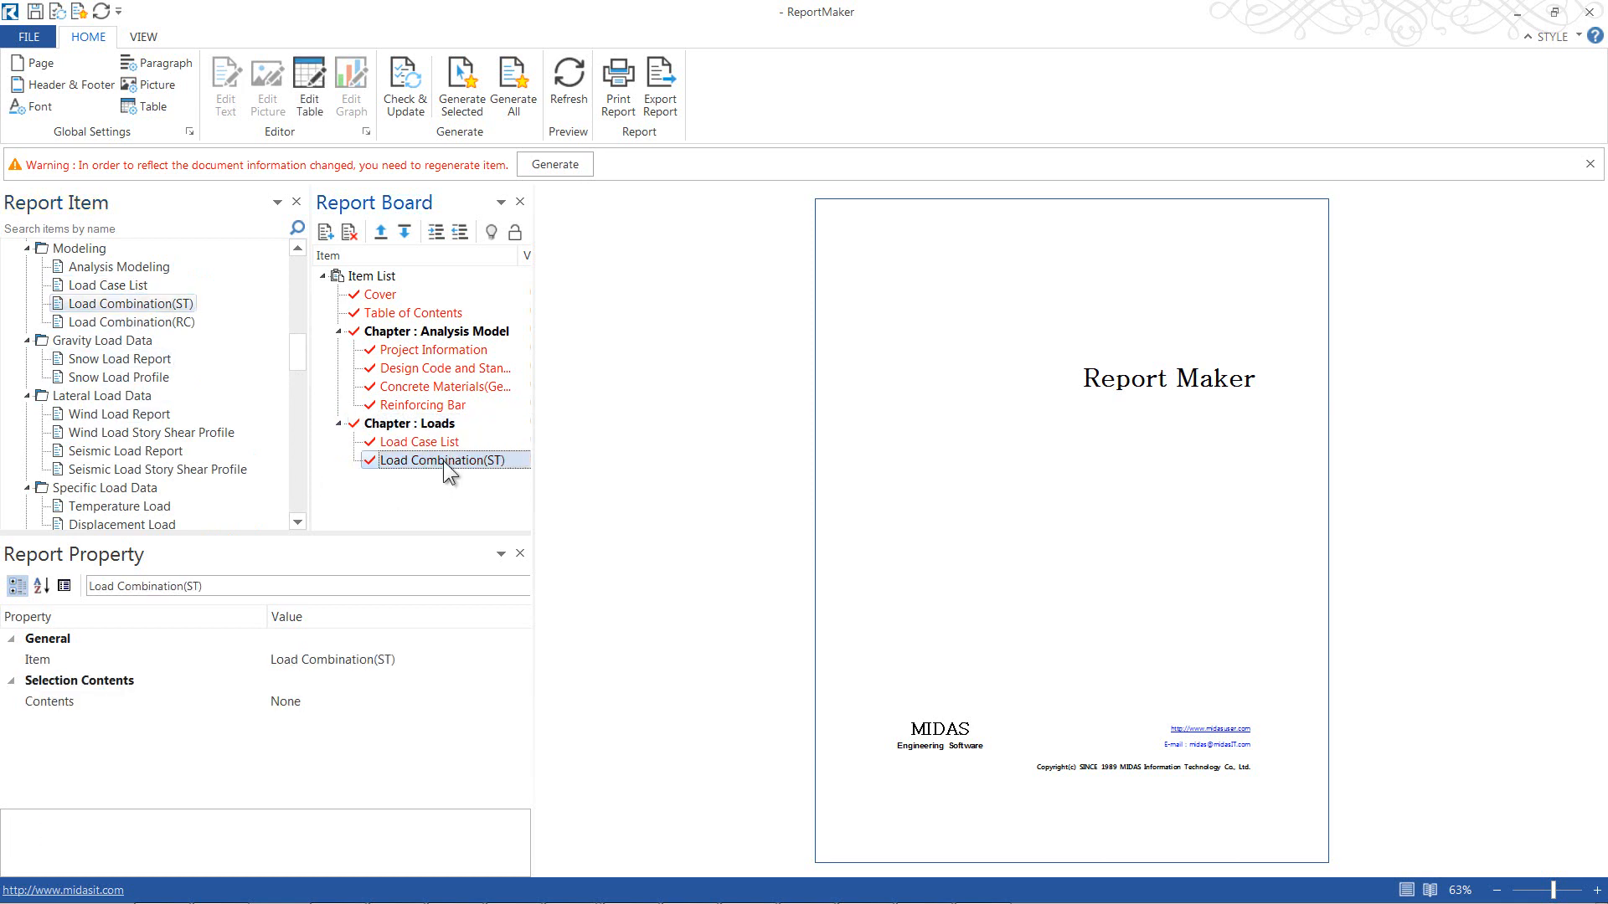
{"action": "right_click", "coordinate": [444, 461]}
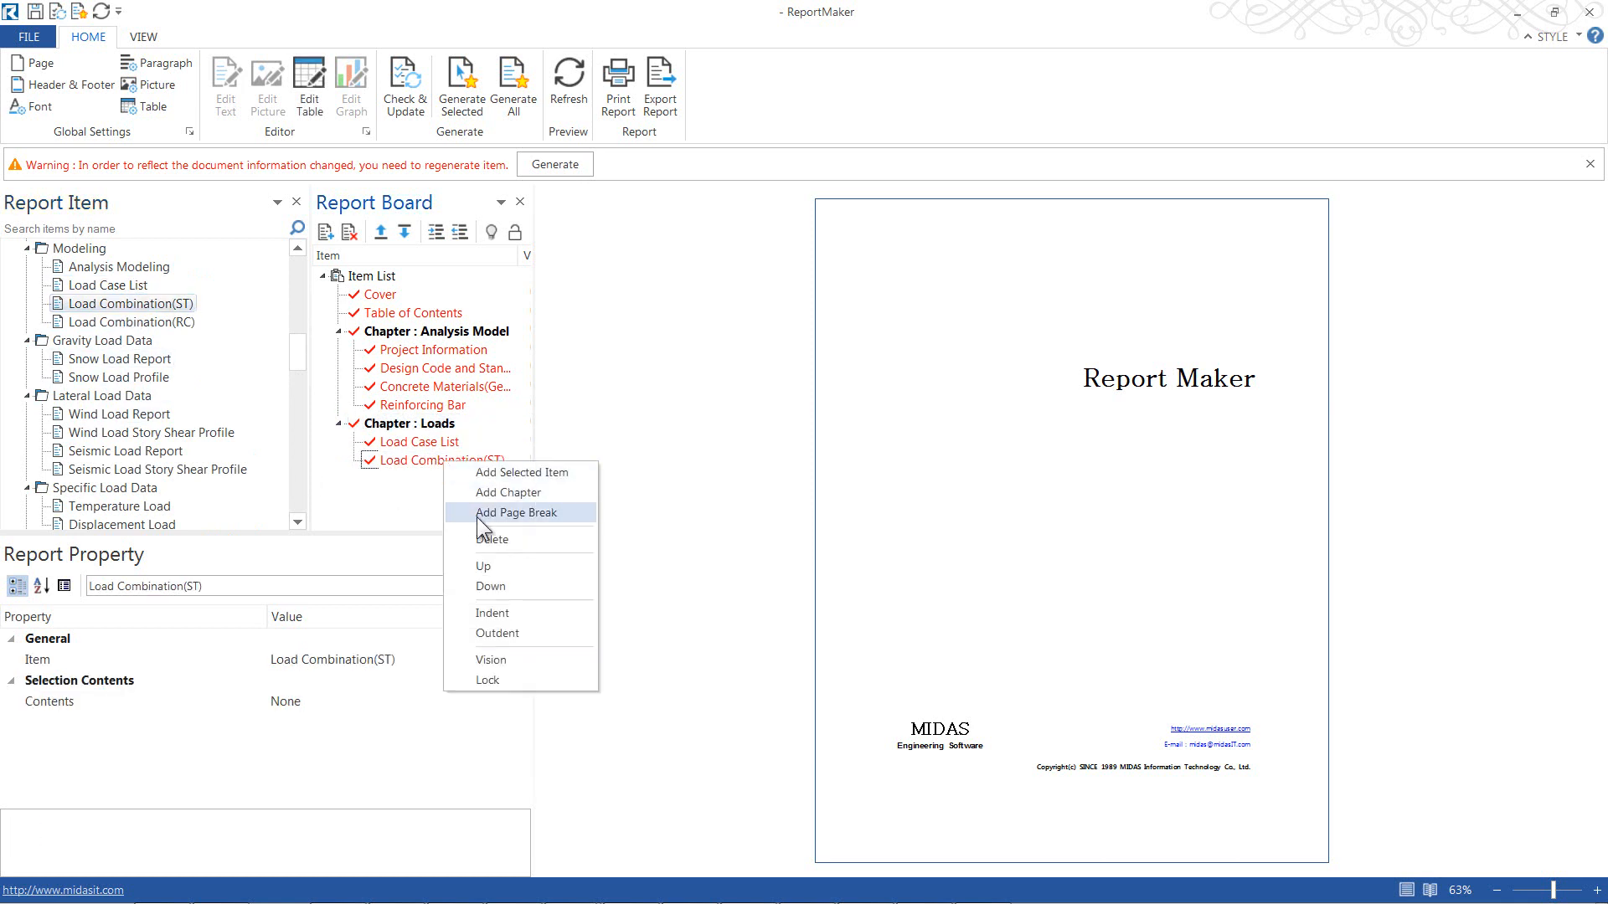
{"action": "left_click", "coordinate": [485, 541]}
Step: Add Load Combination(RC), Wind Load Story Shear Profile and Seismic Load Story Shear Profile to the Loads chapter
{"action": "double_click", "coordinate": [136, 323]}
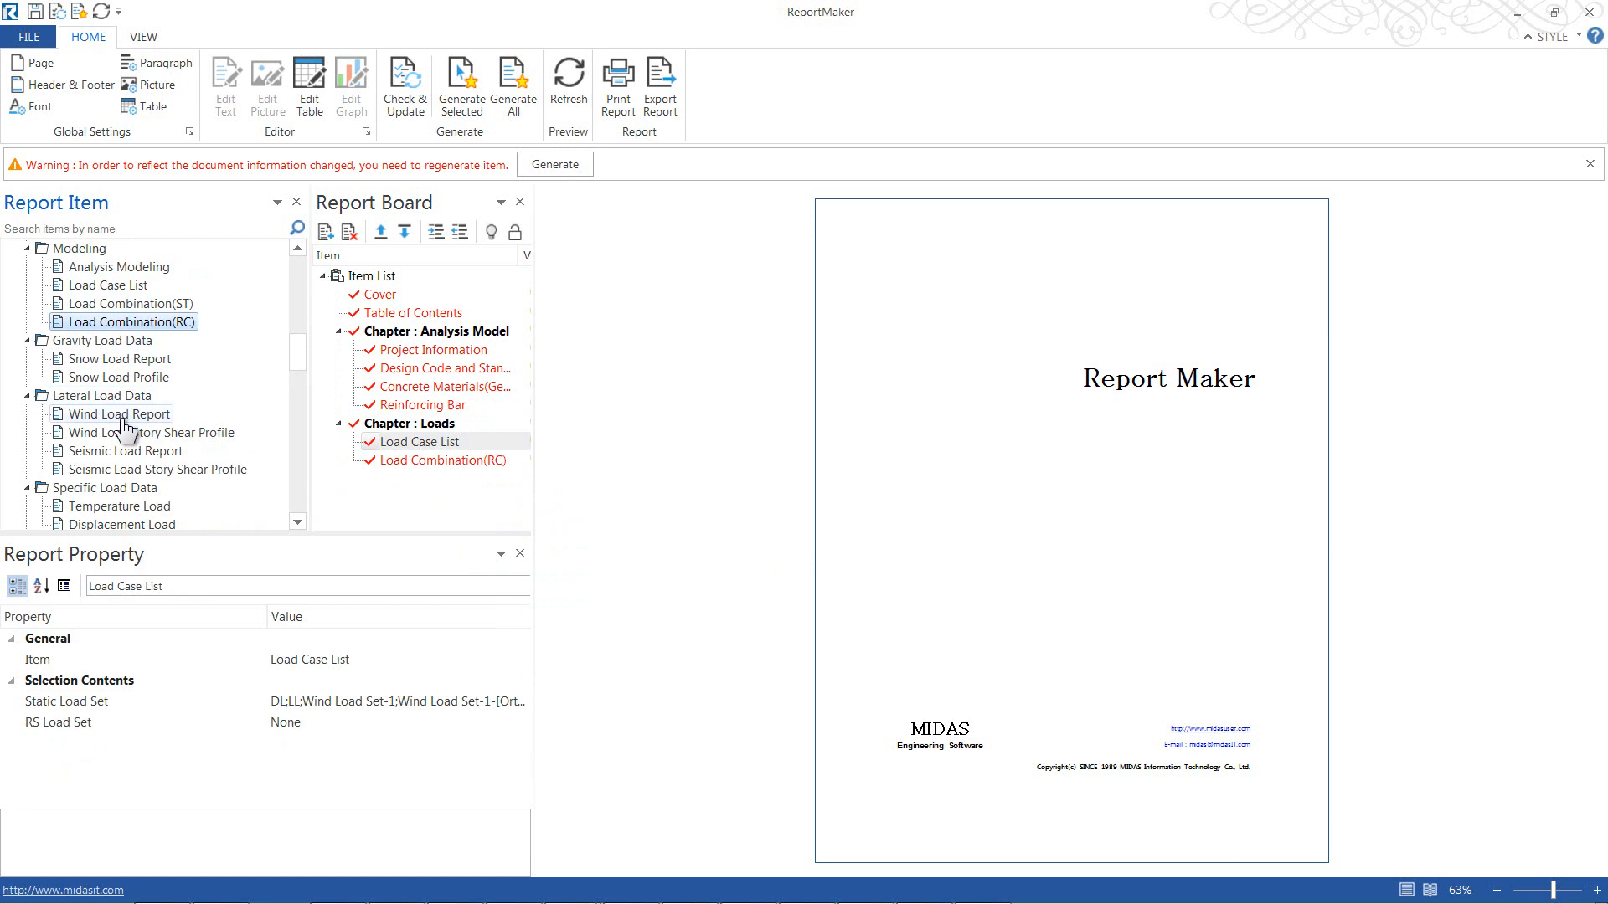
{"action": "double_click", "coordinate": [117, 433]}
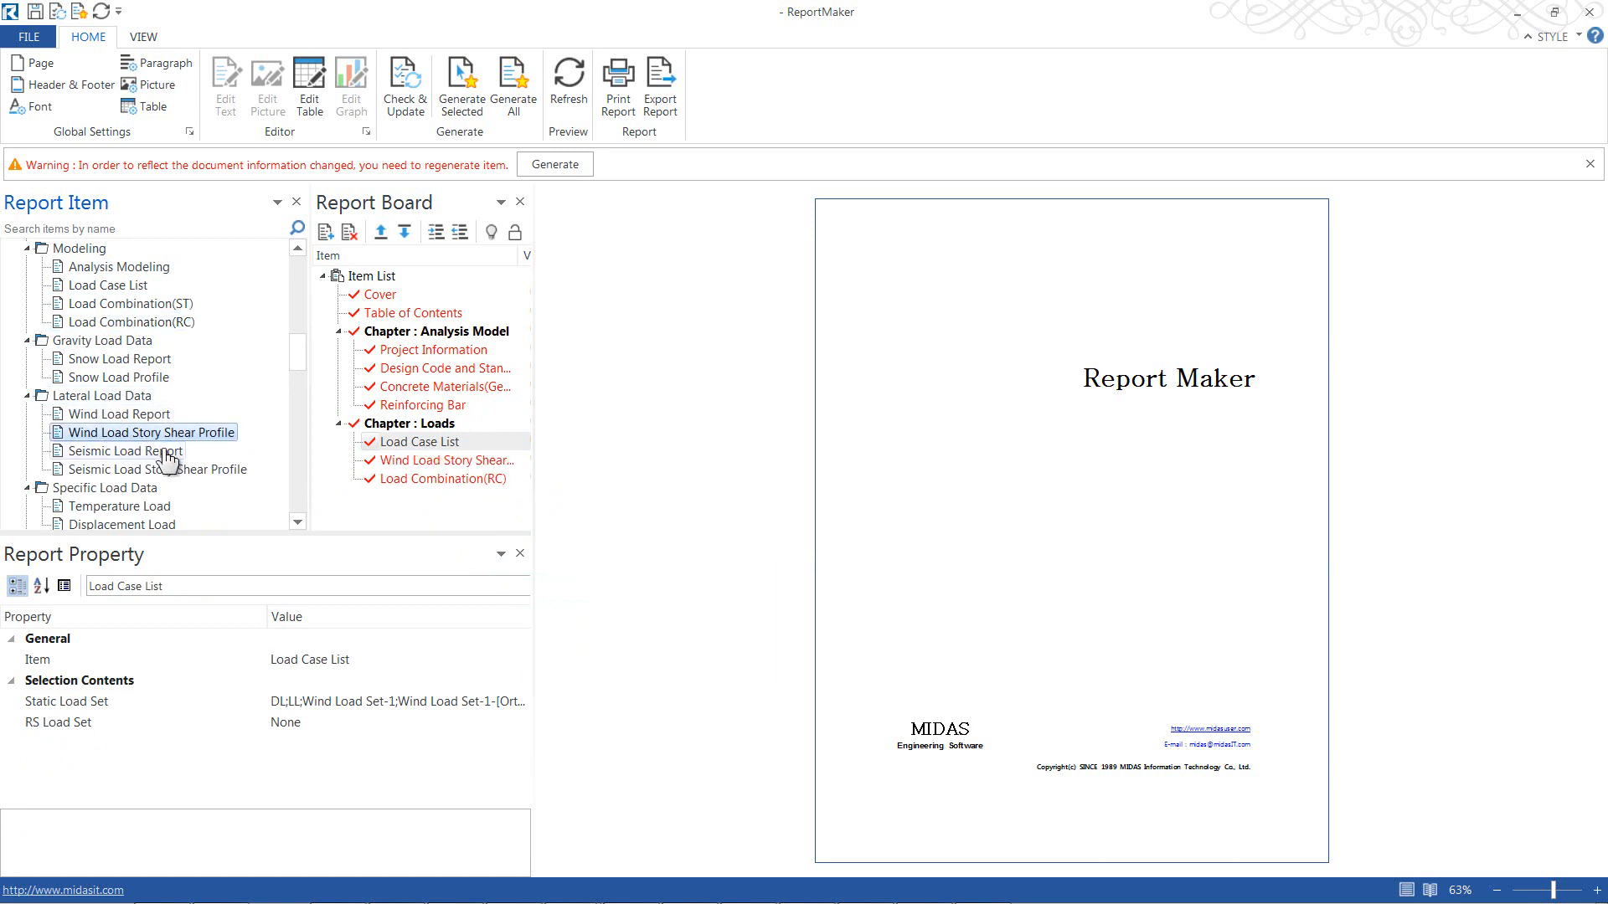
{"action": "left_click", "coordinate": [104, 470]}
{"action": "double_click", "coordinate": [104, 472]}
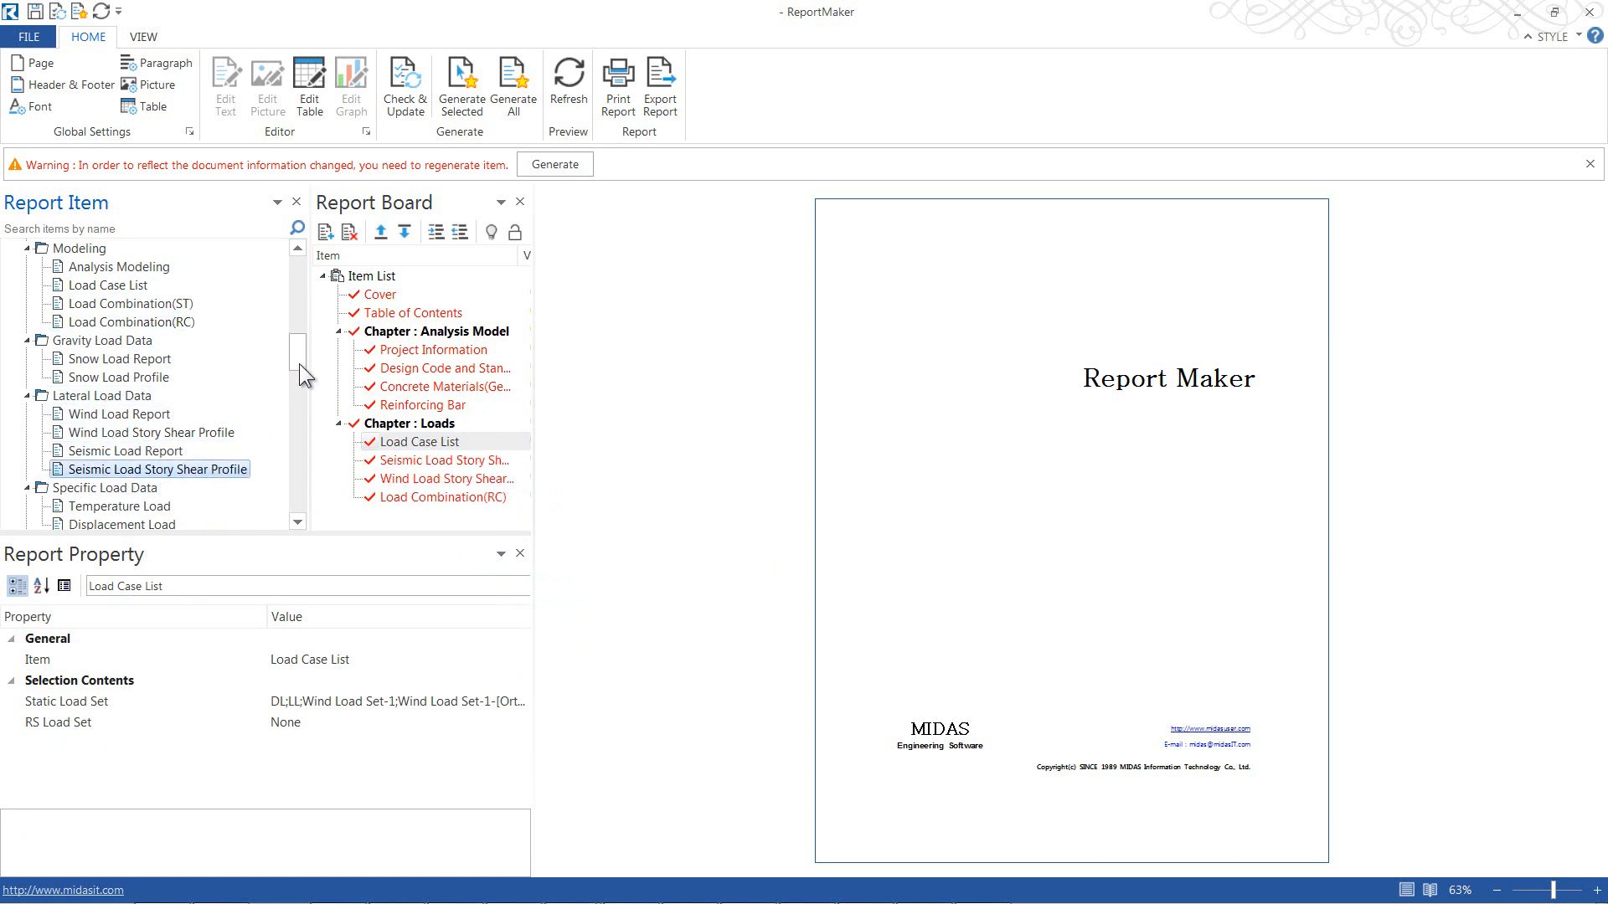
Step: Add the Pressure Load Table, Input Loading (Dead Load) and Input Loading (Live Load) to the Loads chapter
{"action": "left_click_drag", "start_coordinate": [299, 359], "coordinate": [298, 389]}
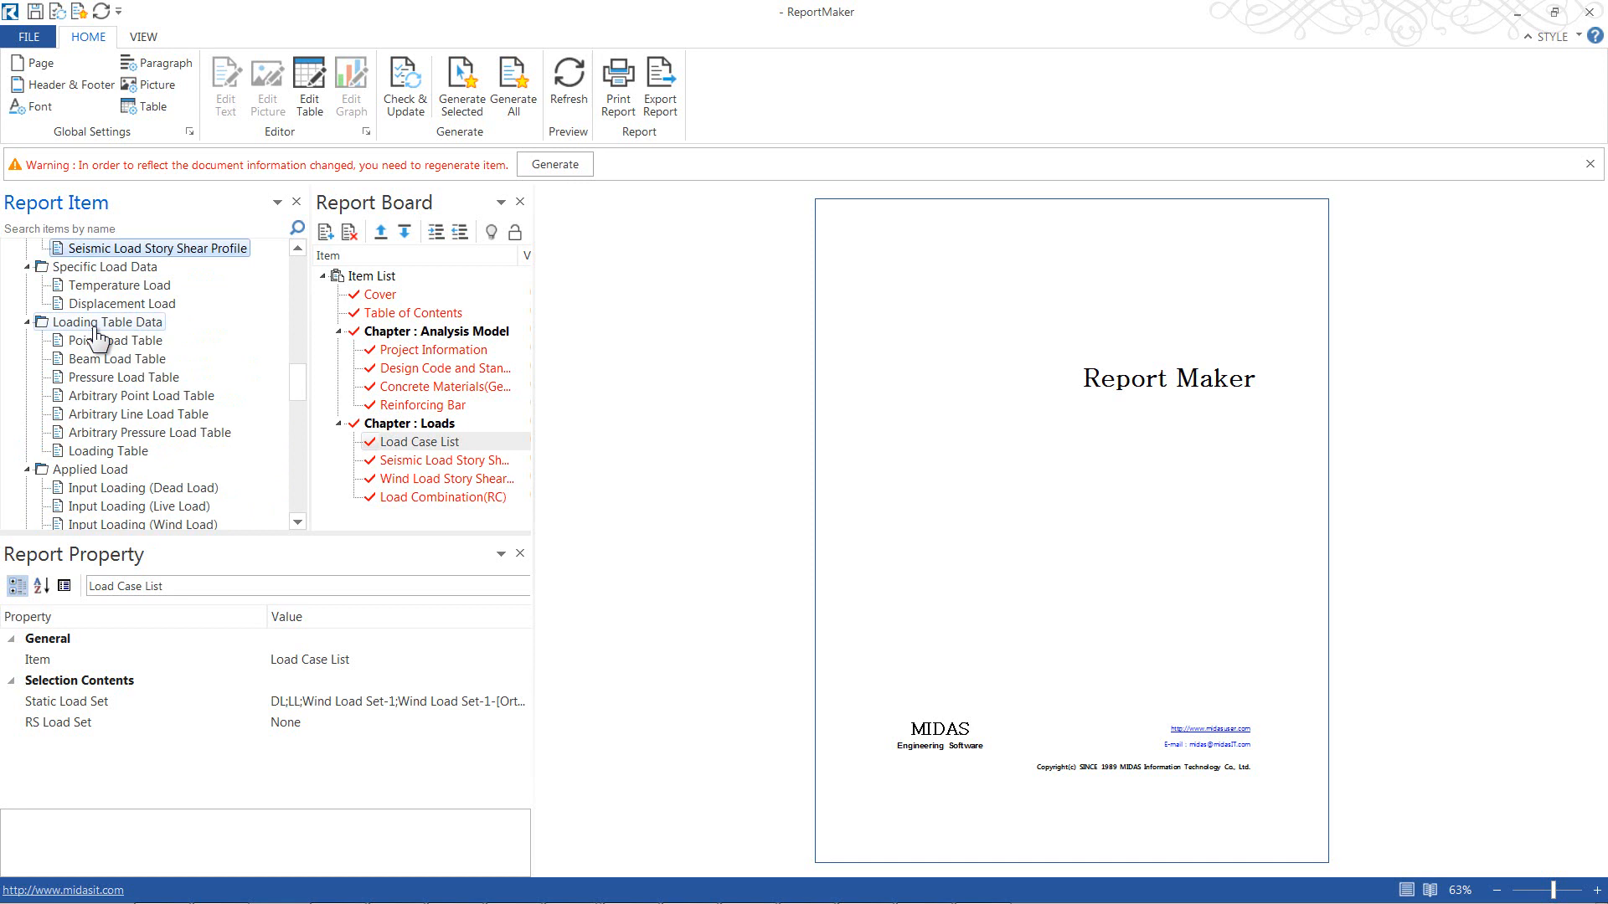
{"action": "double_click", "coordinate": [124, 377]}
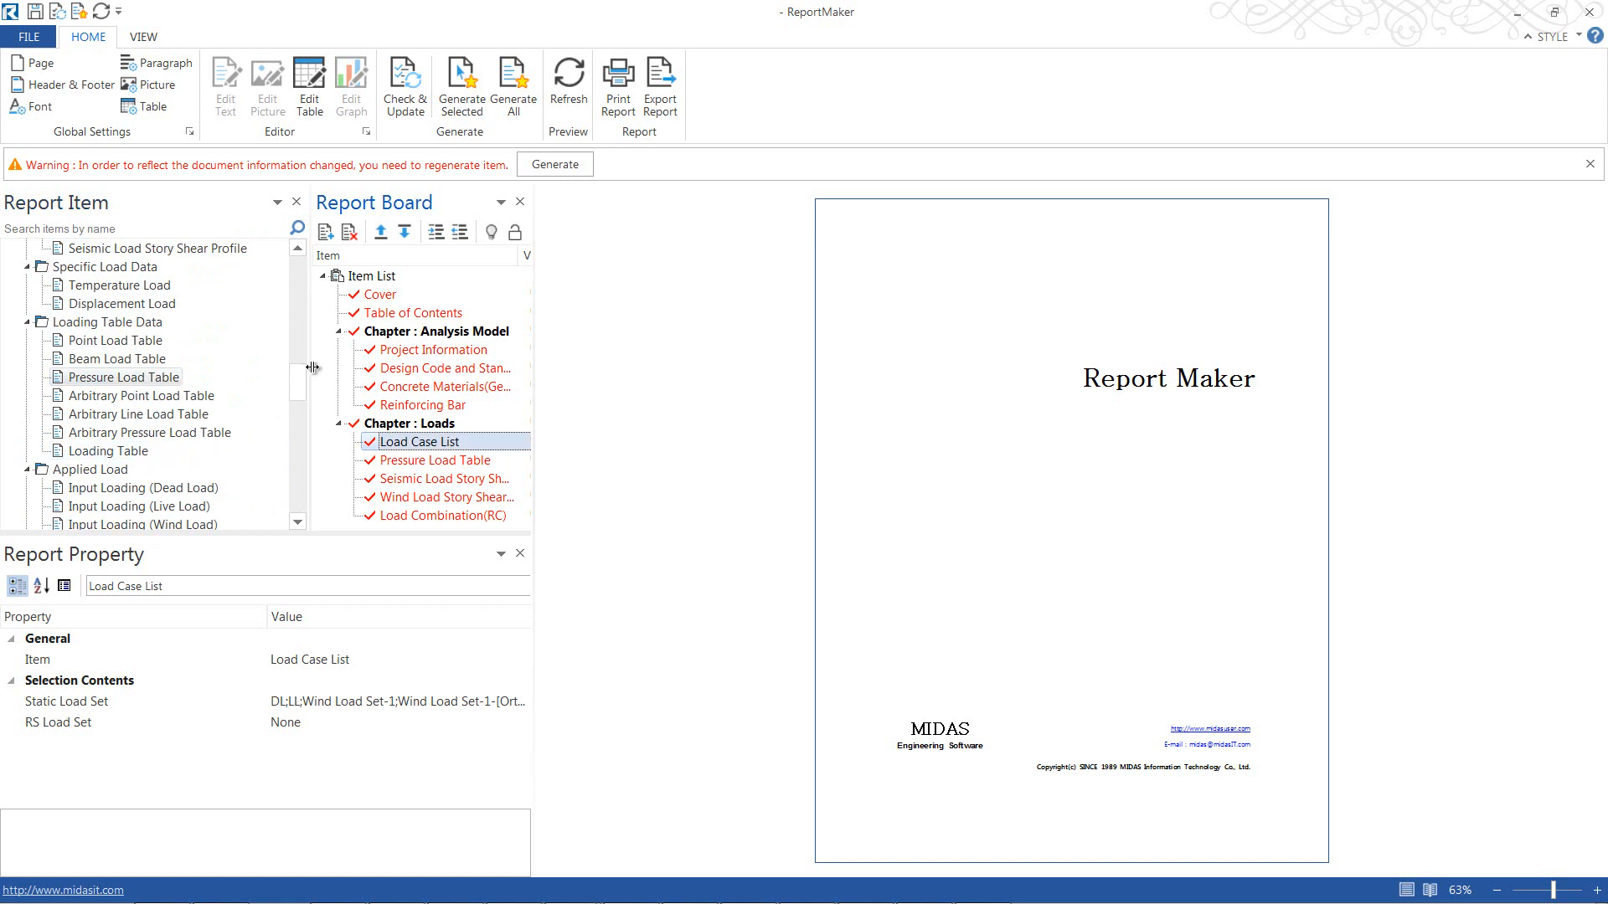
{"action": "left_click_drag", "start_coordinate": [300, 375], "coordinate": [305, 392]}
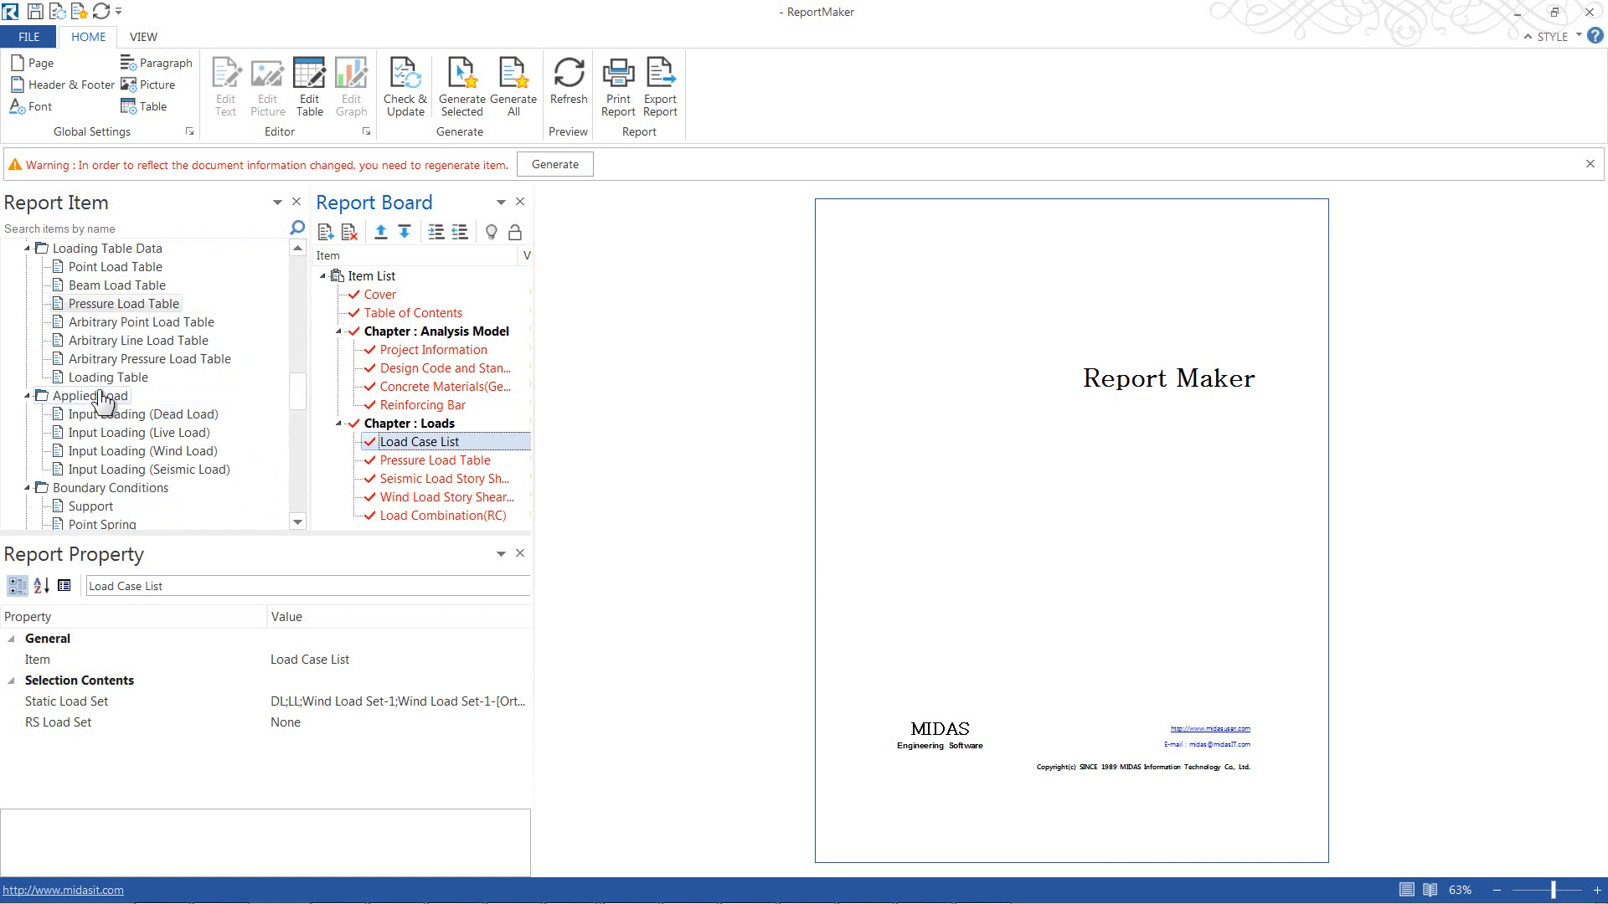
{"action": "left_click_drag", "start_coordinate": [302, 384], "coordinate": [299, 405]}
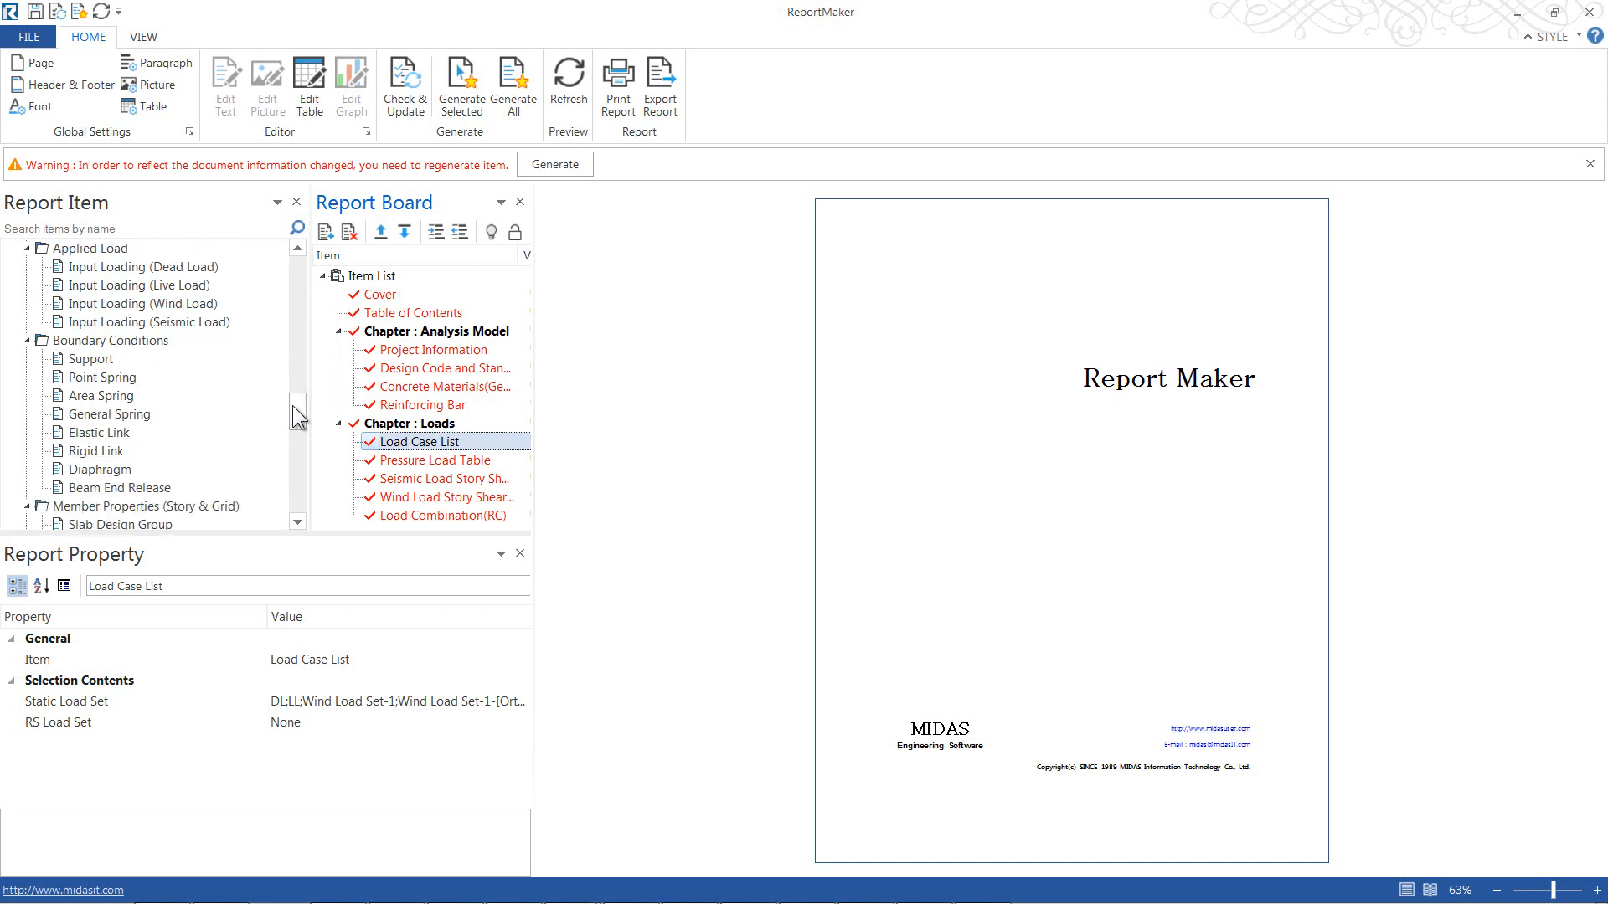
{"action": "double_click", "coordinate": [132, 268]}
{"action": "double_click", "coordinate": [130, 286]}
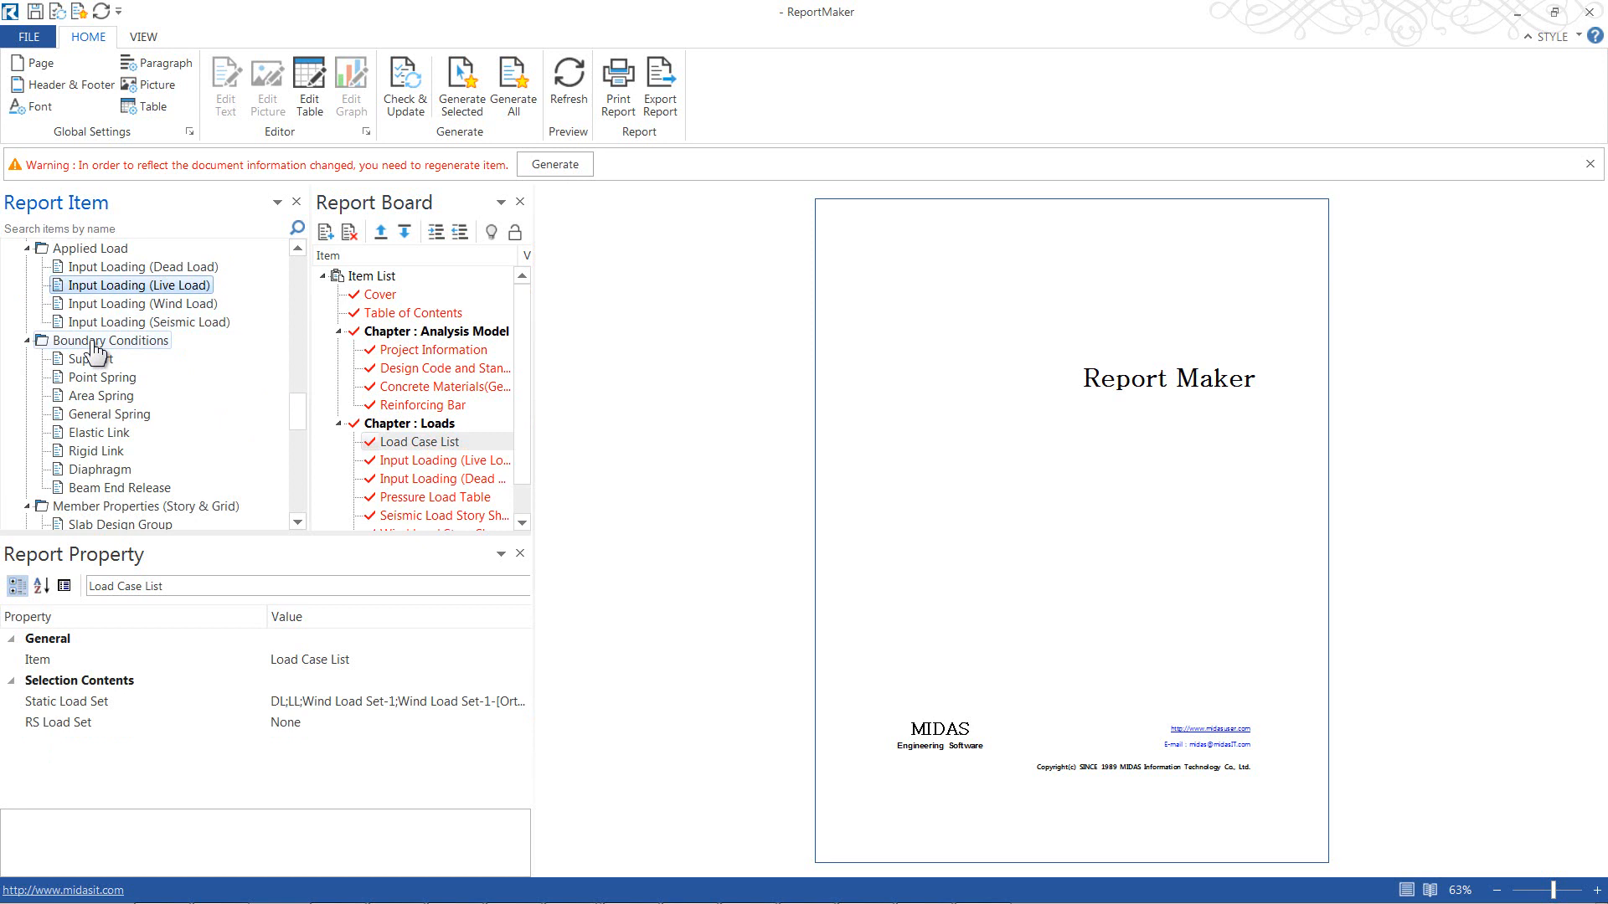
Step: Add a third chapter at the top level of the item list and name it "Boundary Conditions"
{"action": "right_click", "coordinate": [368, 278]}
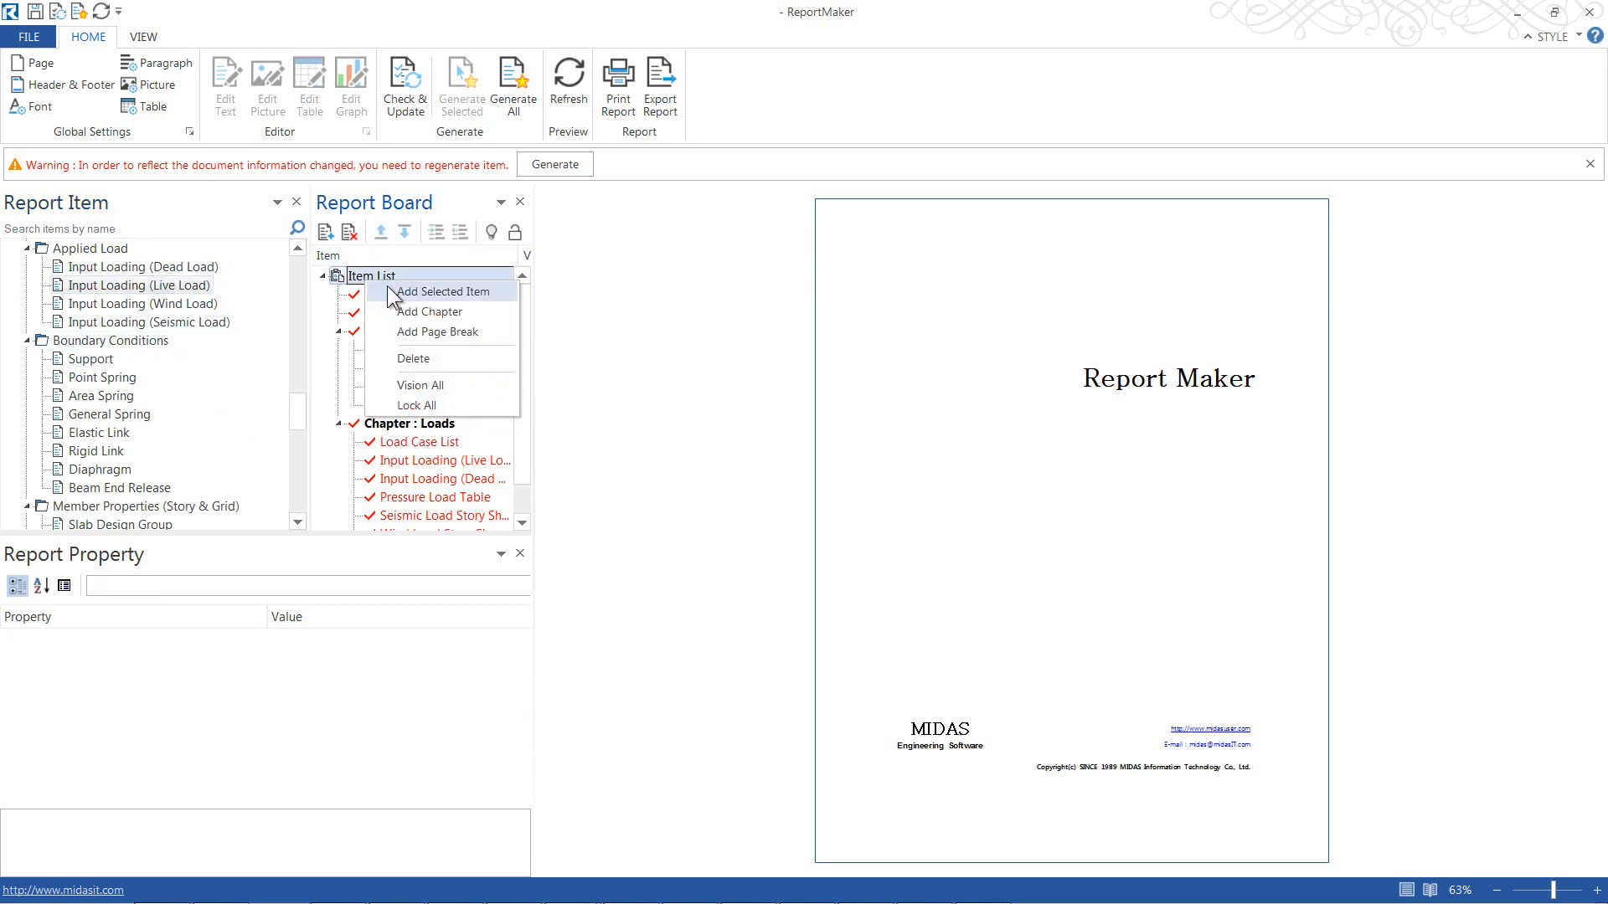
{"action": "left_click", "coordinate": [418, 315]}
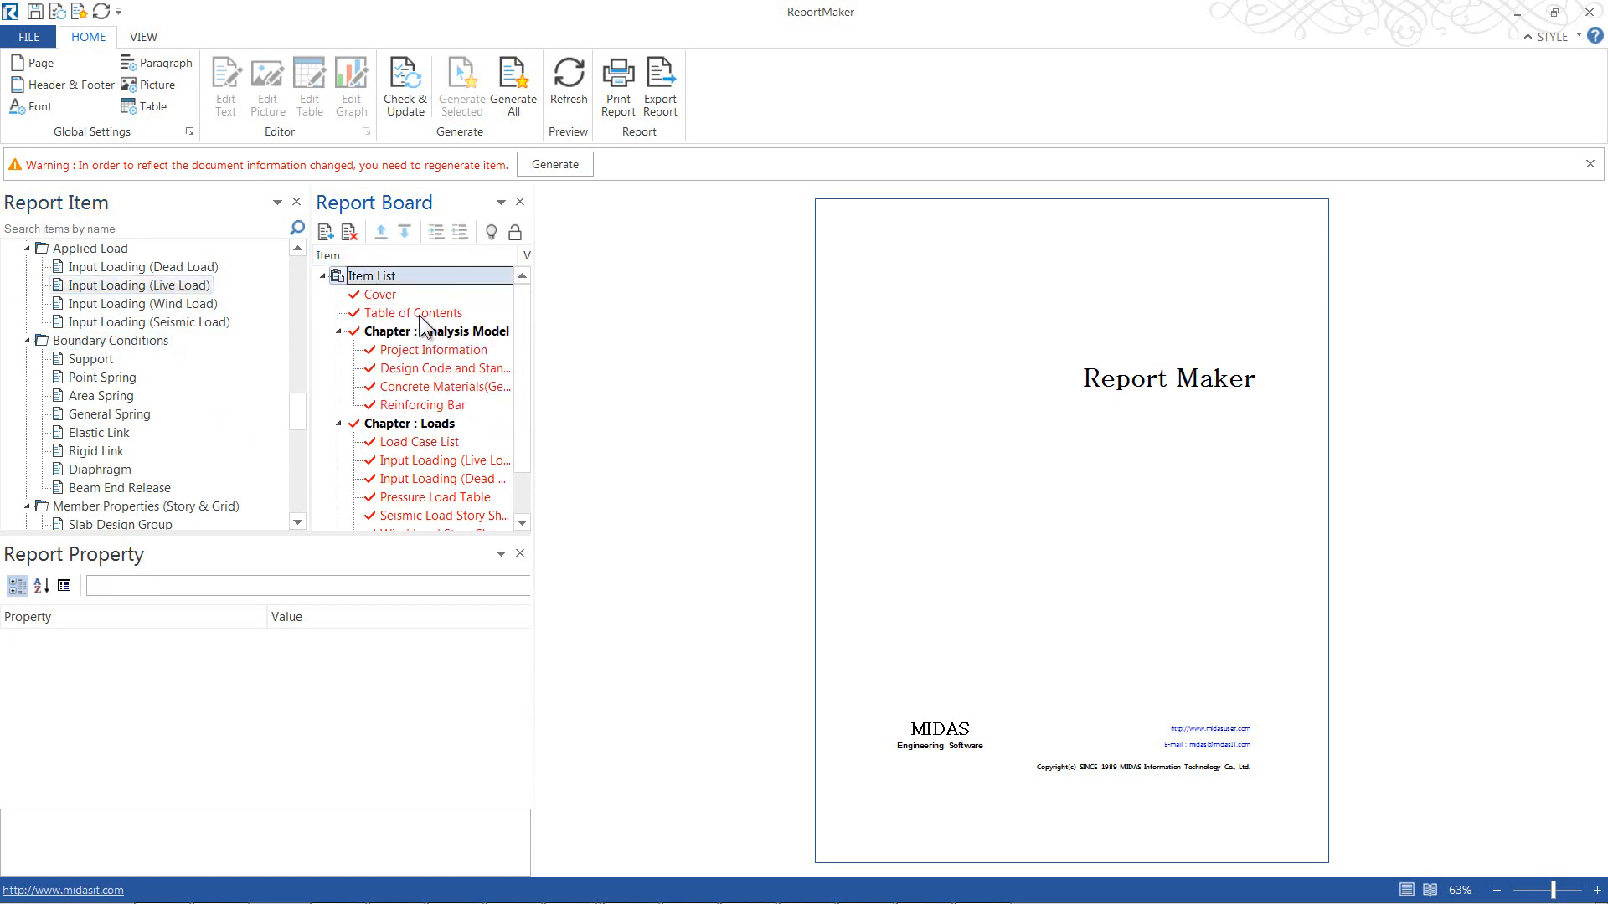
{"action": "scroll", "coordinate": [521, 345], "scroll_direction": "down", "scroll_amount": 1}
{"action": "left_click", "coordinate": [393, 517]}
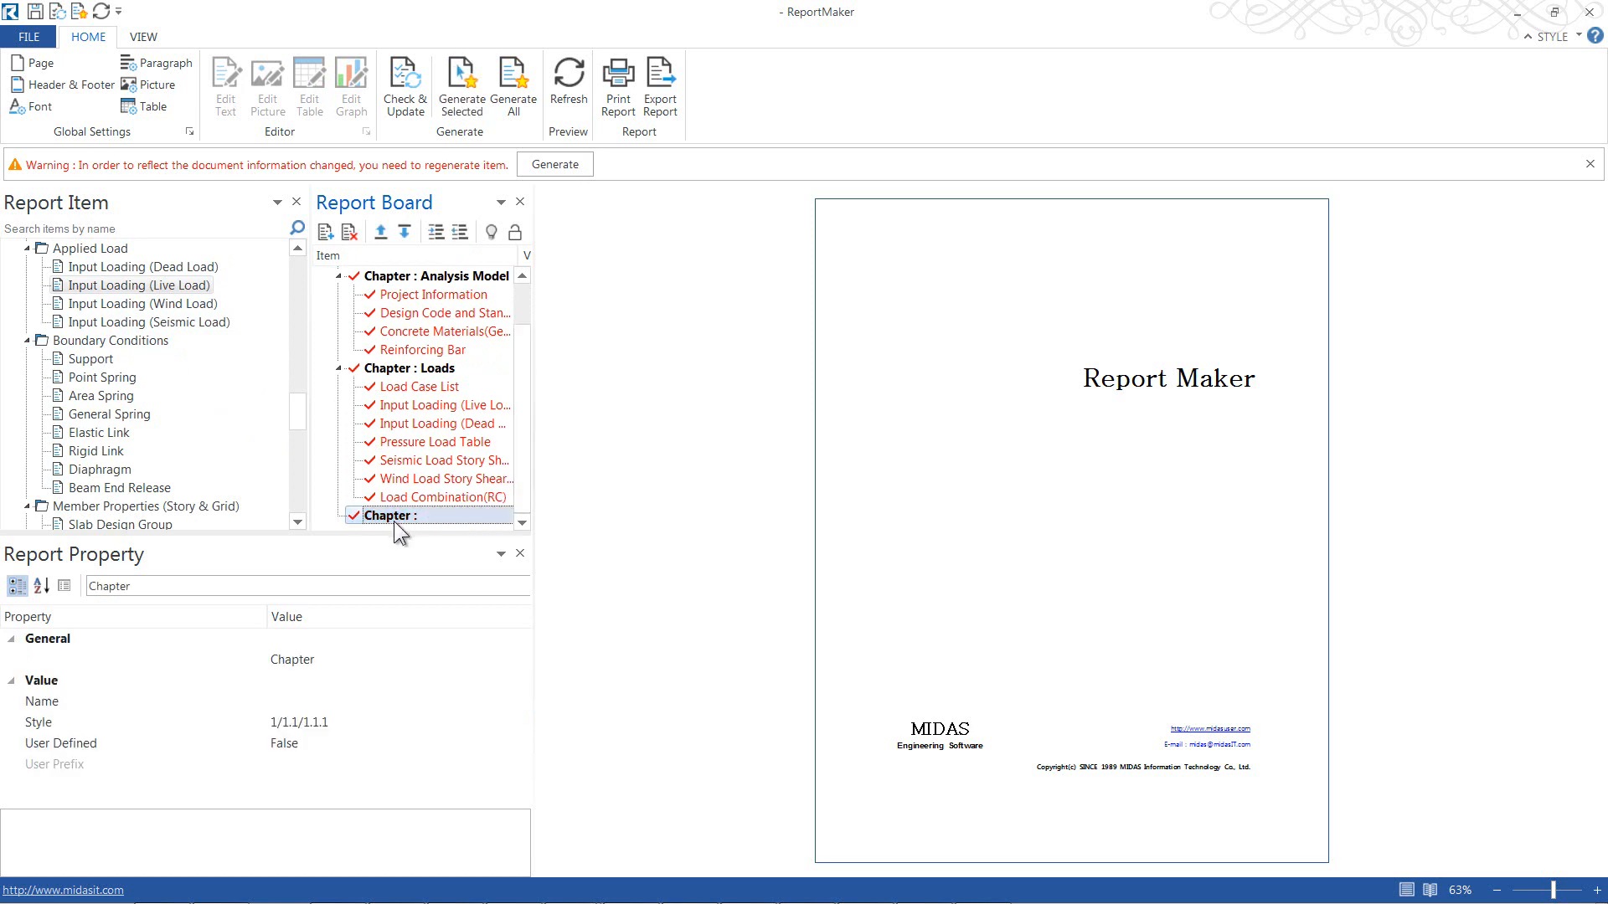
{"action": "left_click", "coordinate": [287, 708]}
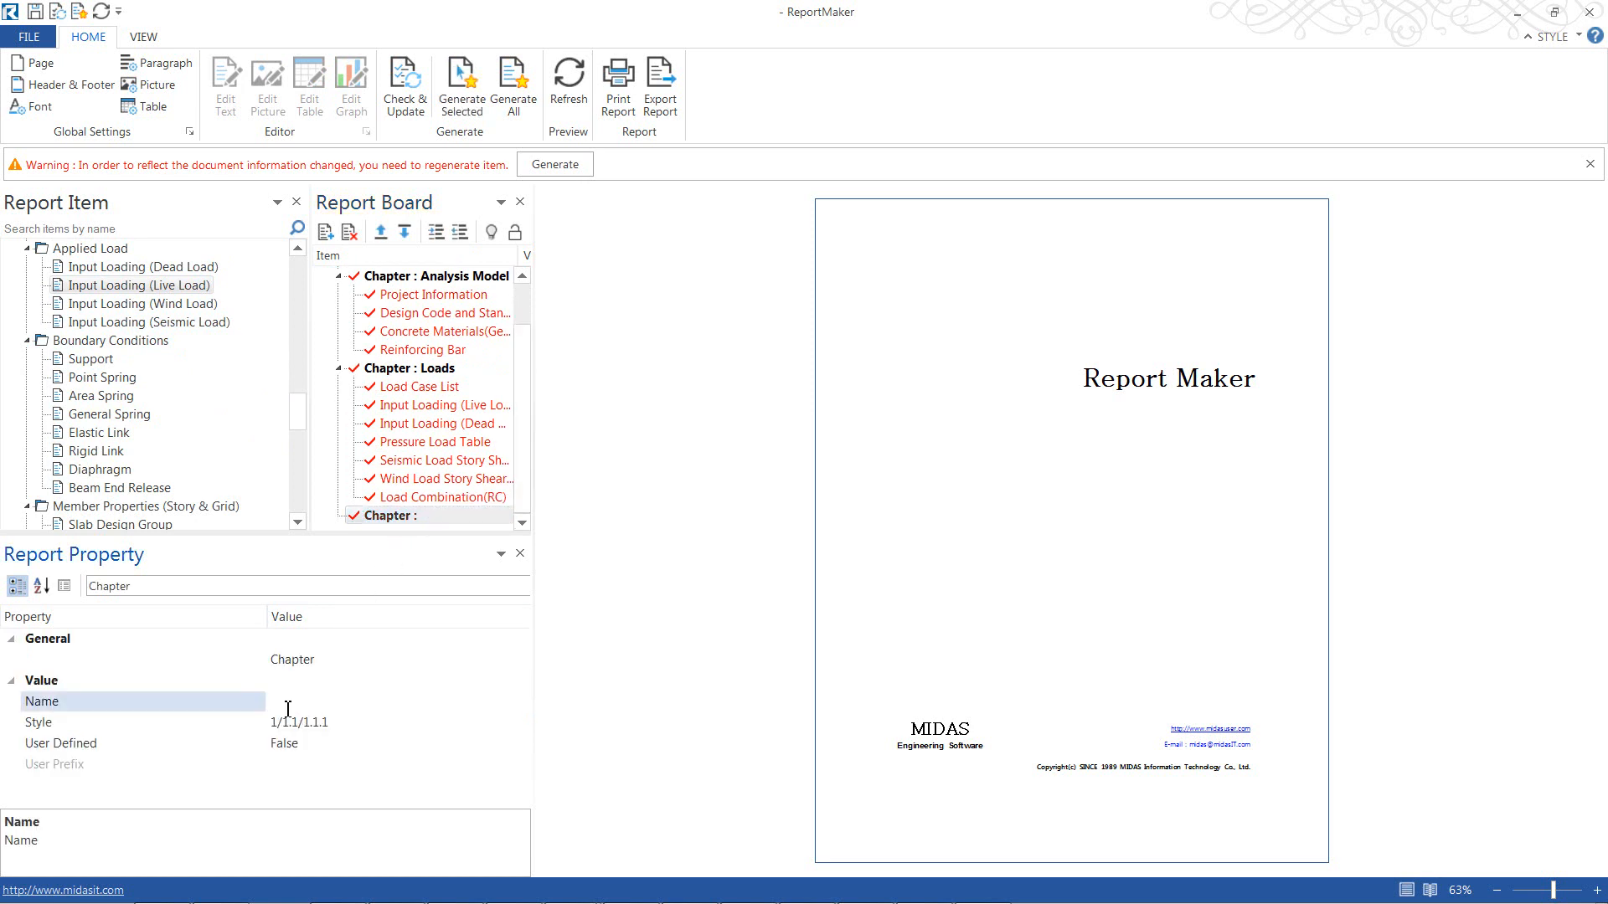
{"action": "type", "text": "Boundary COnditions"}
{"action": "left_click", "coordinate": [337, 706]}
{"action": "key", "text": "Delete"}
{"action": "type", "text": "o"}
Step: Add the Support and Diaphragm items to the Boundary Conditions chapter
{"action": "scroll", "coordinate": [303, 394], "scroll_direction": "down", "scroll_amount": 1}
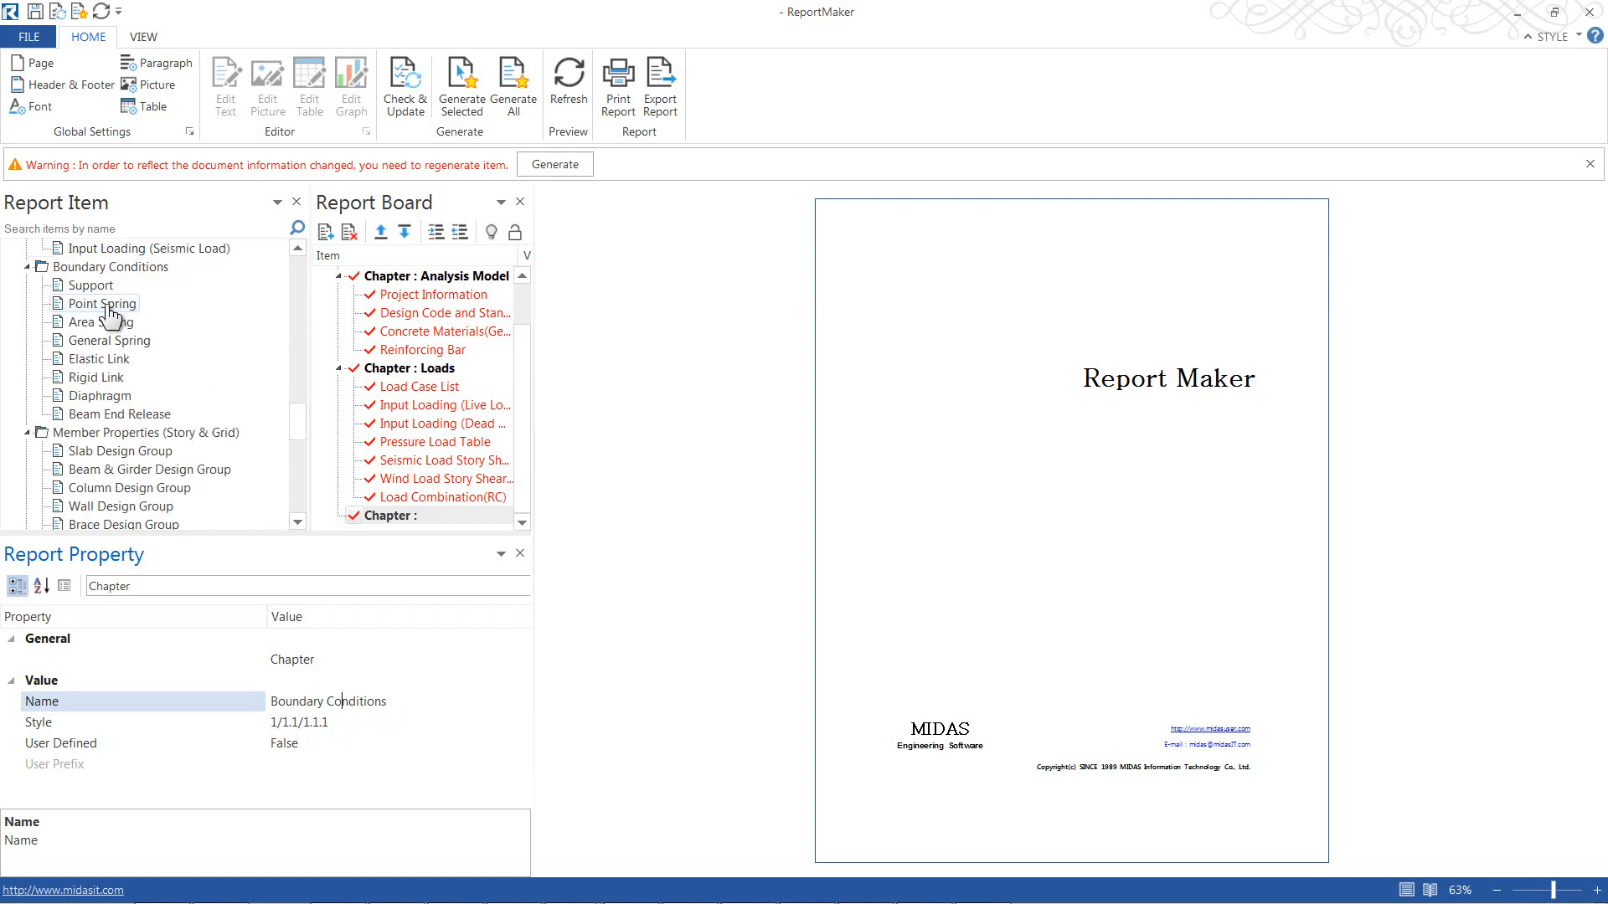
{"action": "left_click", "coordinate": [88, 287]}
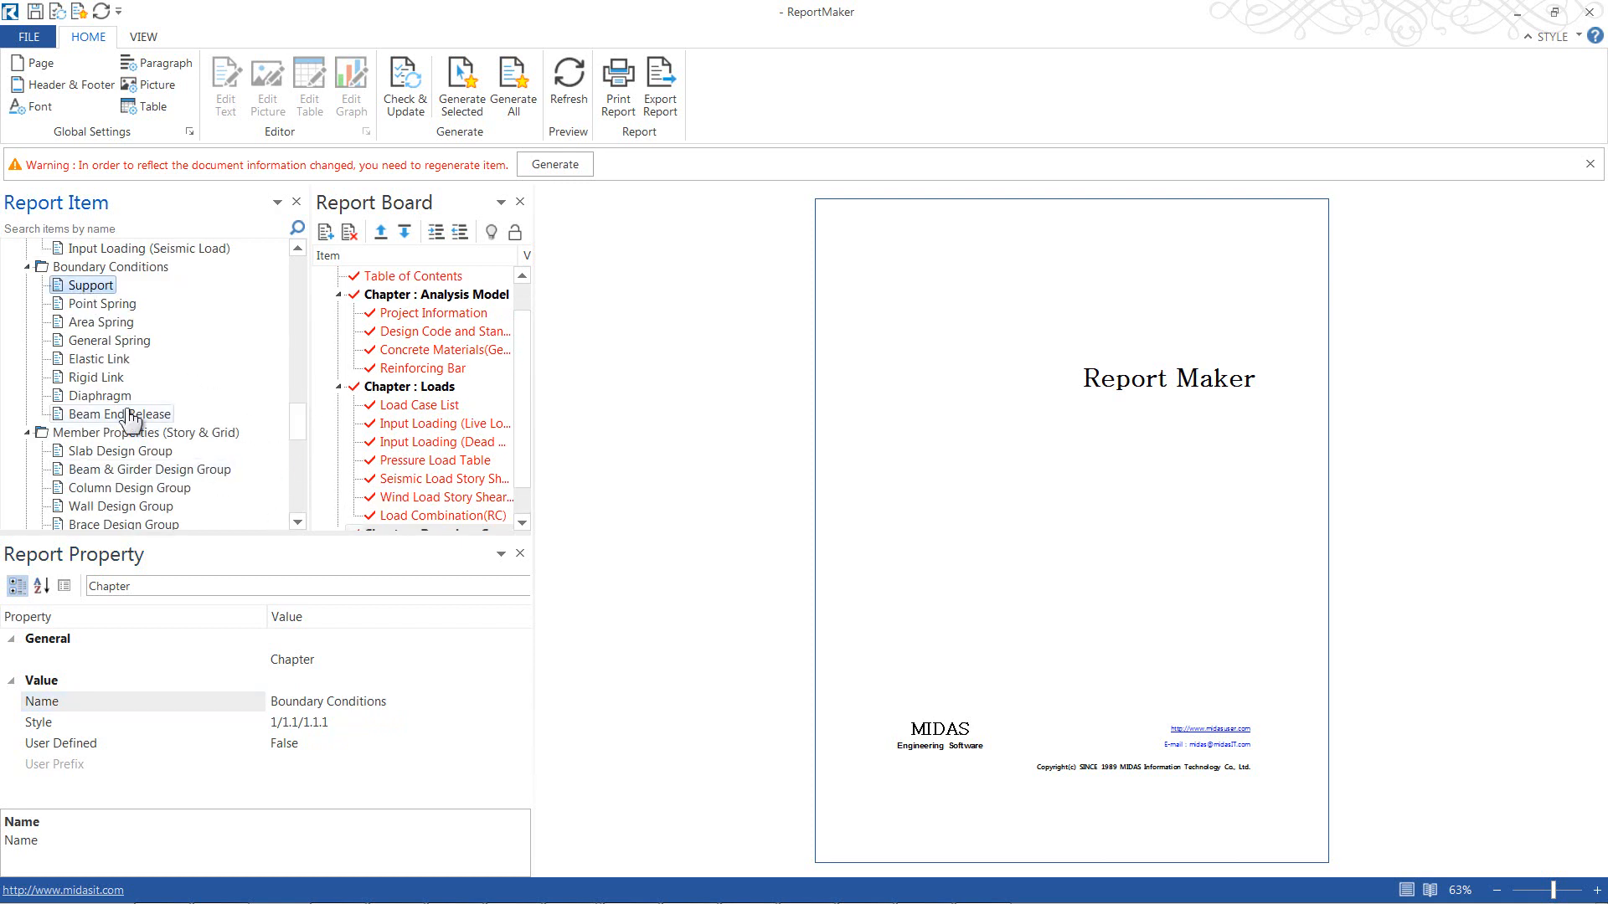
{"action": "left_click", "coordinate": [99, 399]}
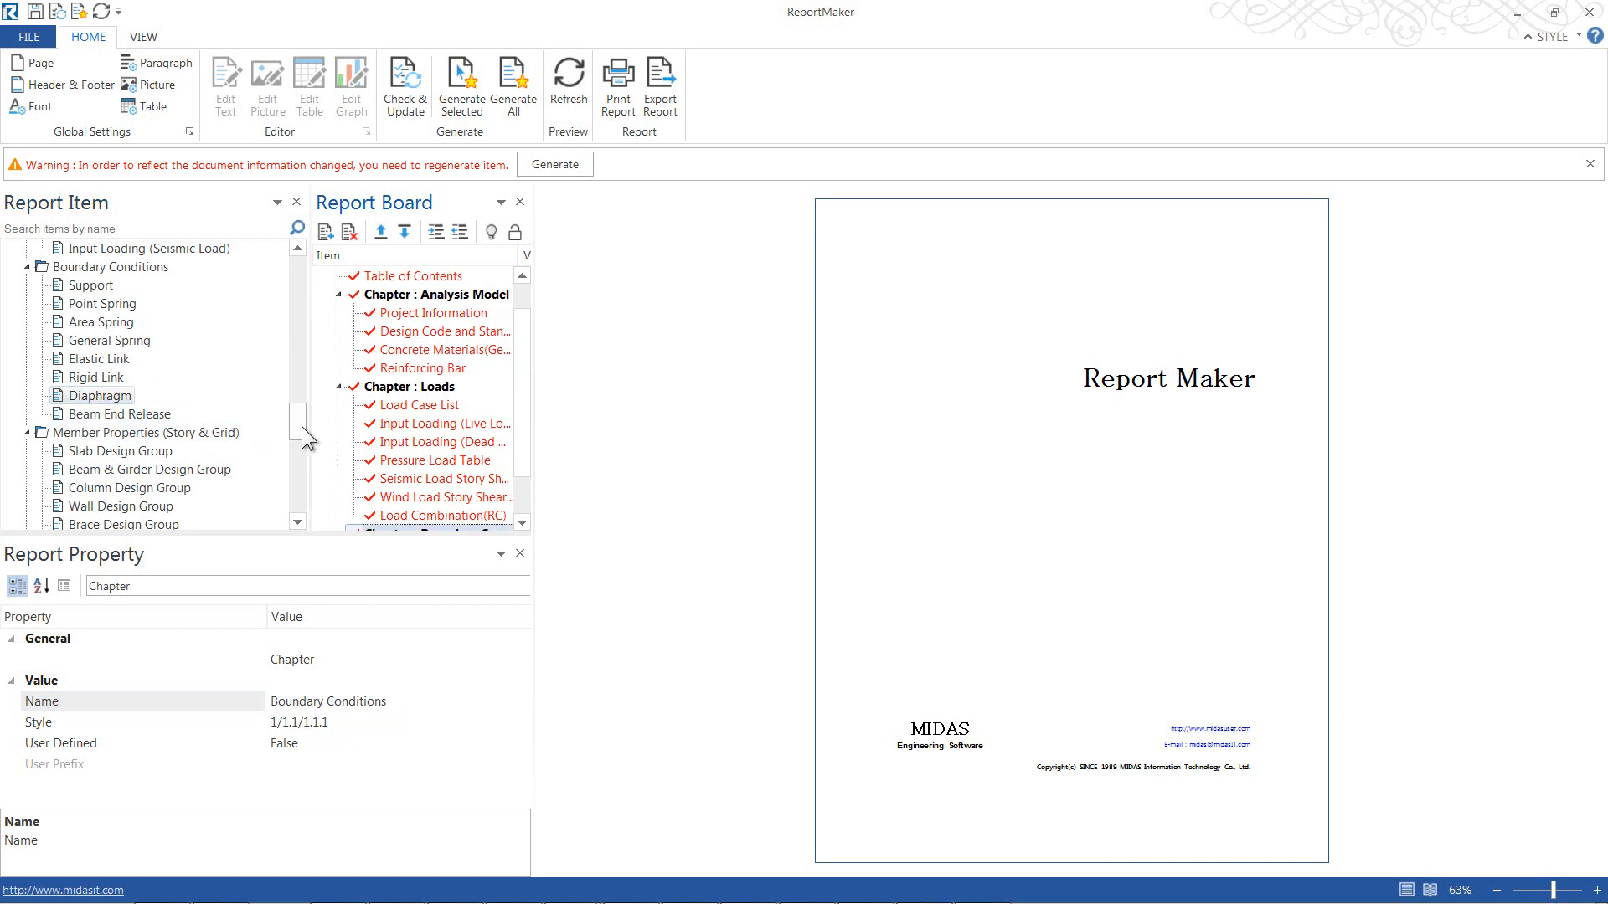
Step: Add a fourth chapter at the top level of the item list and name it "Analysis Results"
{"action": "left_click_drag", "start_coordinate": [302, 425], "coordinate": [299, 449]}
{"action": "left_click_drag", "start_coordinate": [520, 406], "coordinate": [520, 285]}
{"action": "right_click", "coordinate": [374, 279]}
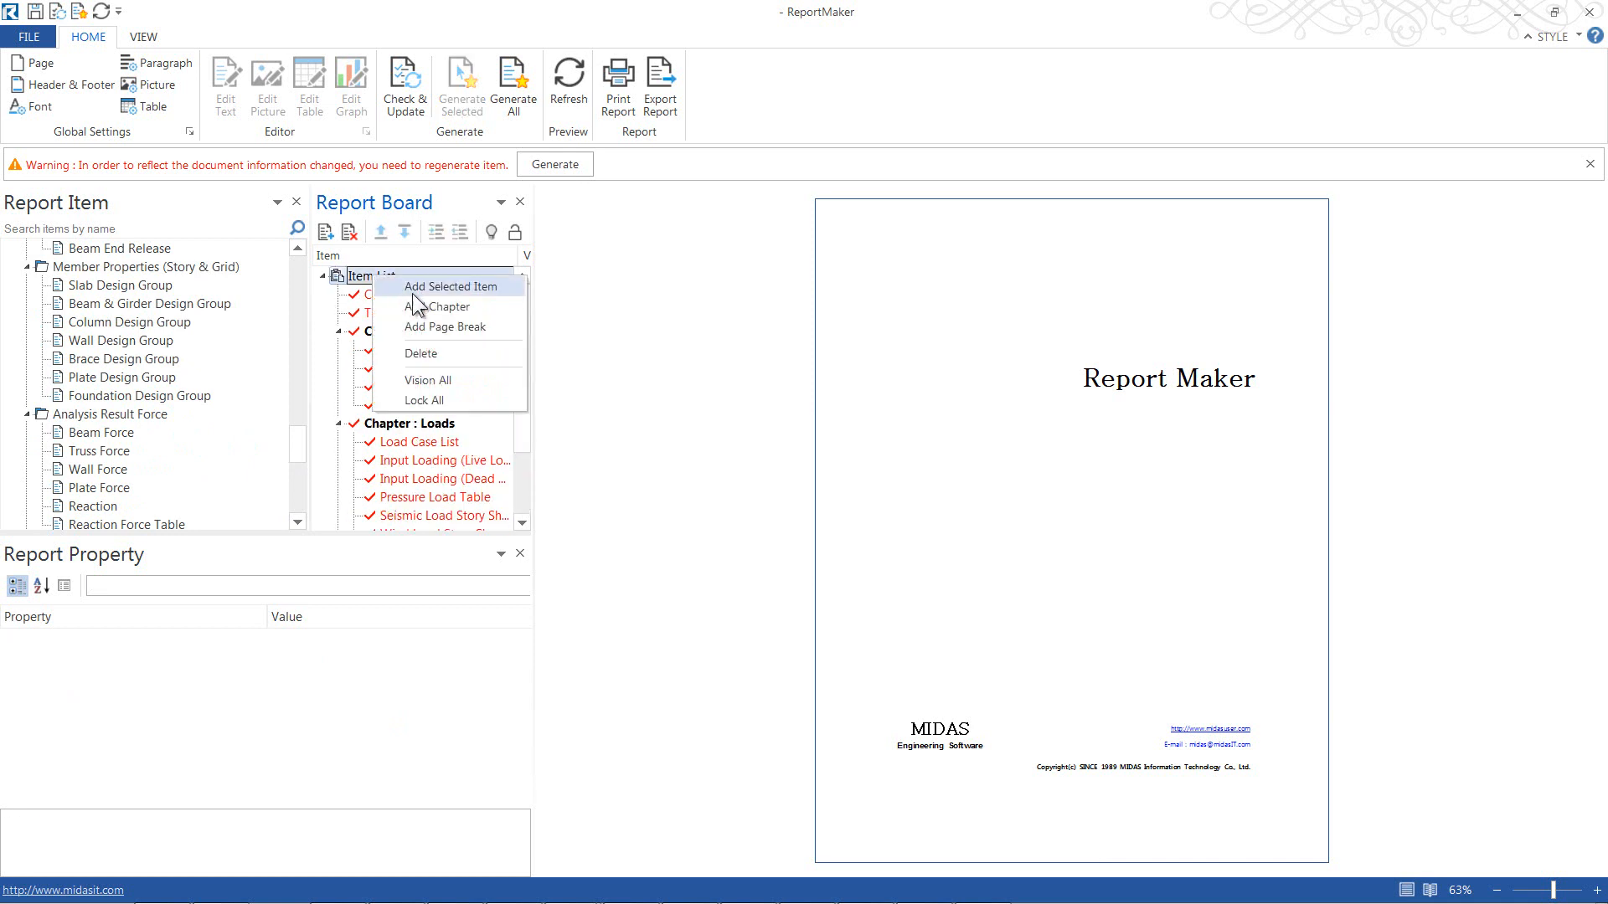
{"action": "left_click", "coordinate": [429, 308]}
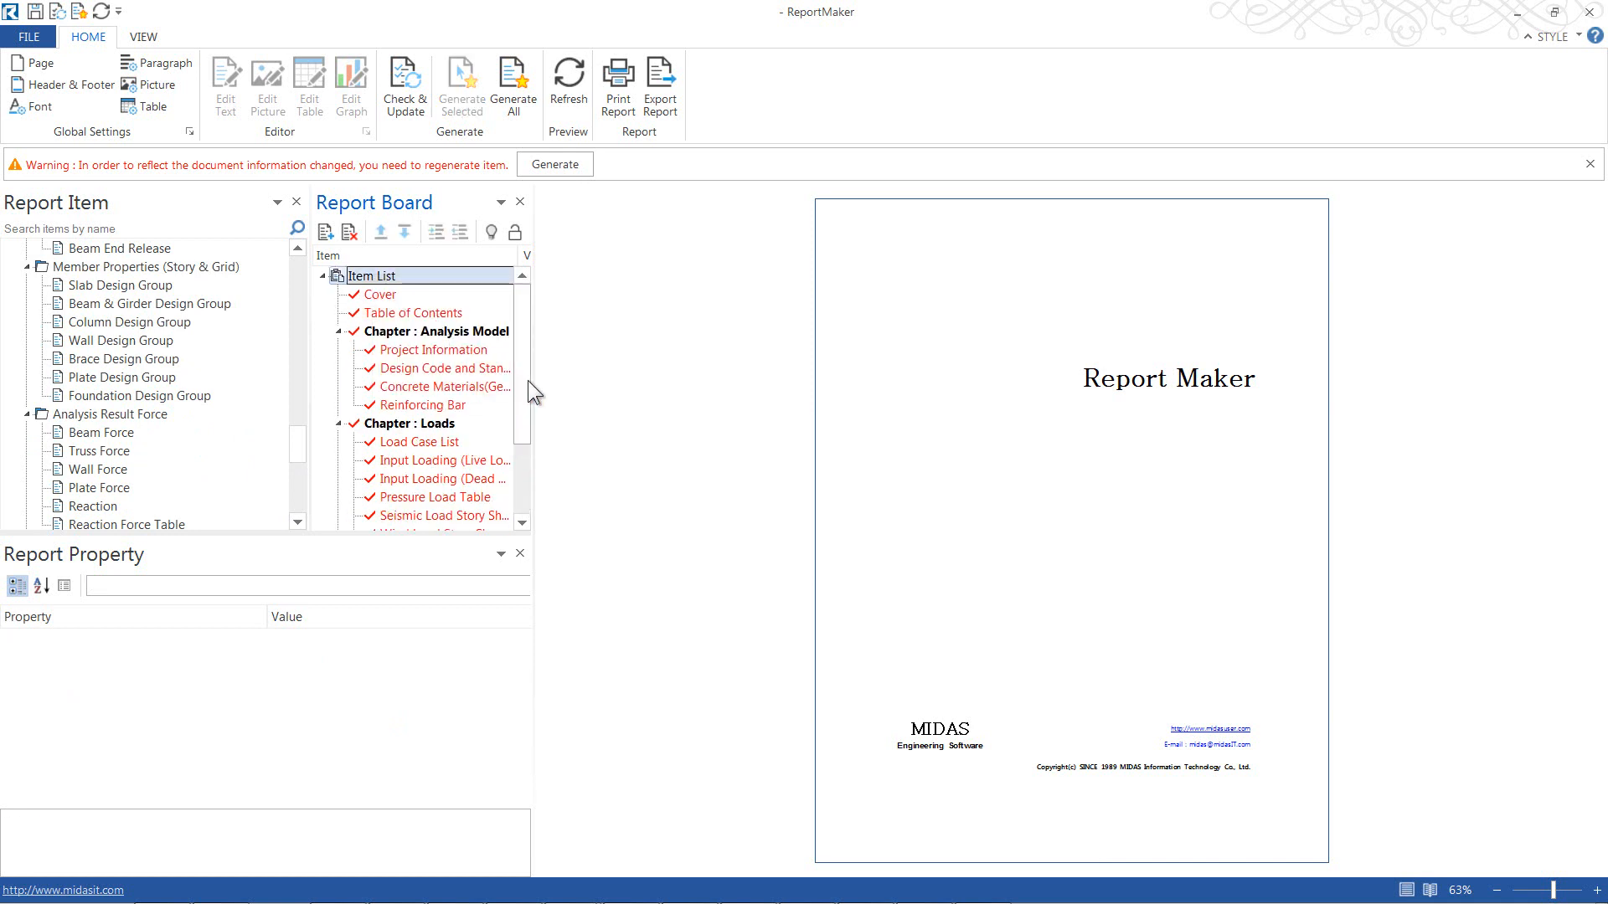
{"action": "left_click", "coordinate": [385, 519]}
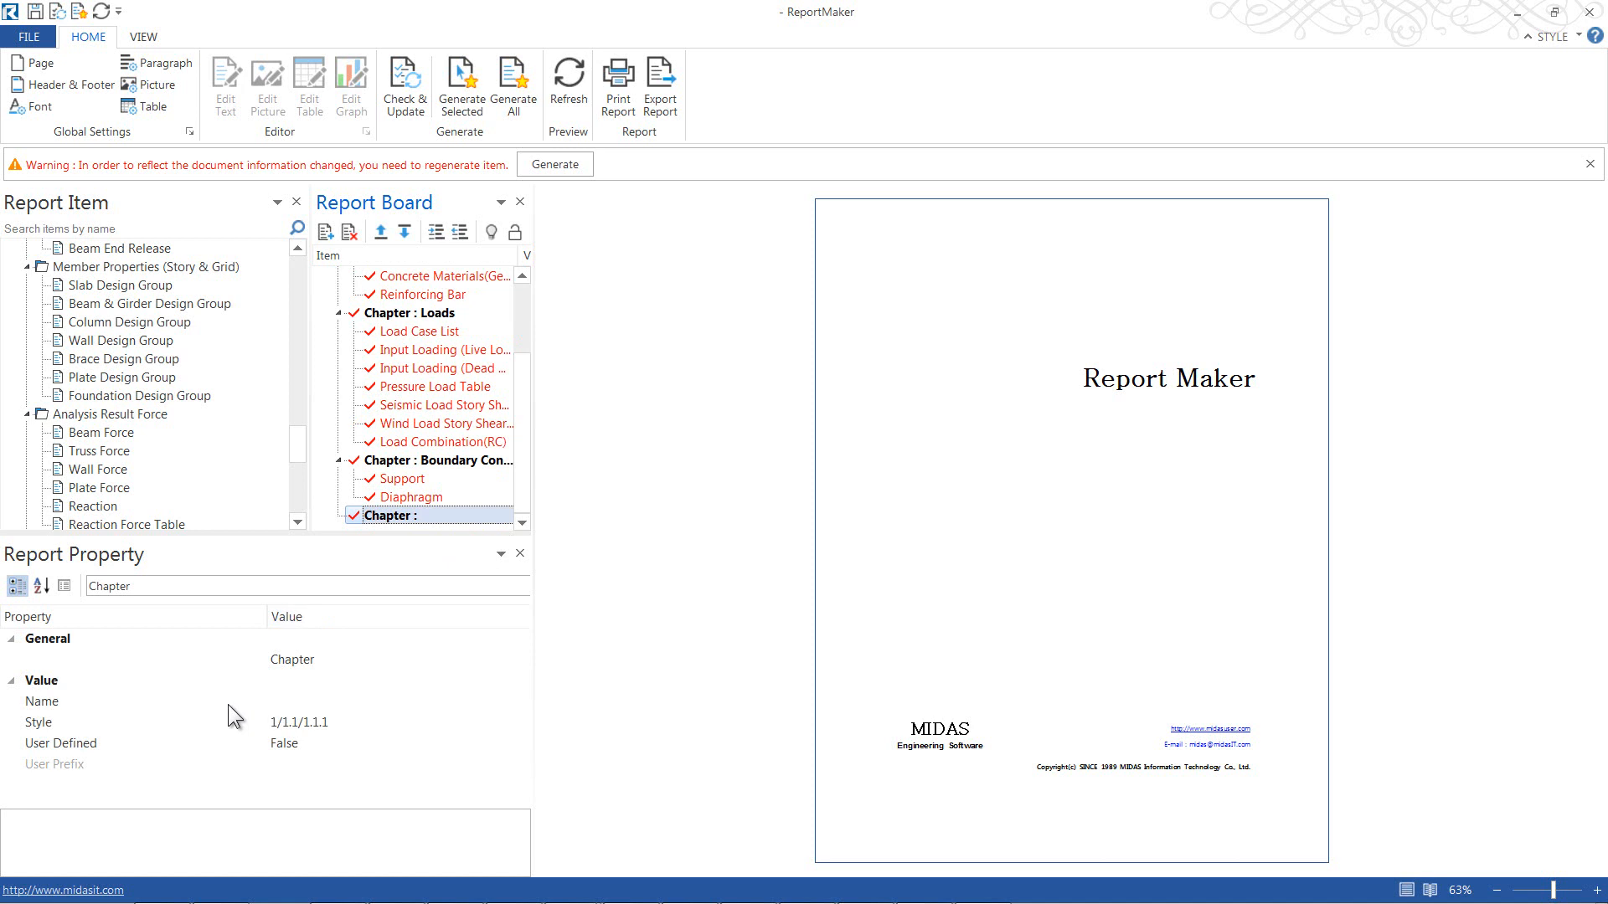
{"action": "mouse_move", "coordinate": [300, 444]}
{"action": "left_mouse_down"}
{"action": "mouse_move", "coordinate": [289, 406]}
{"action": "mouse_move", "coordinate": [295, 449]}
{"action": "left_mouse_up"}
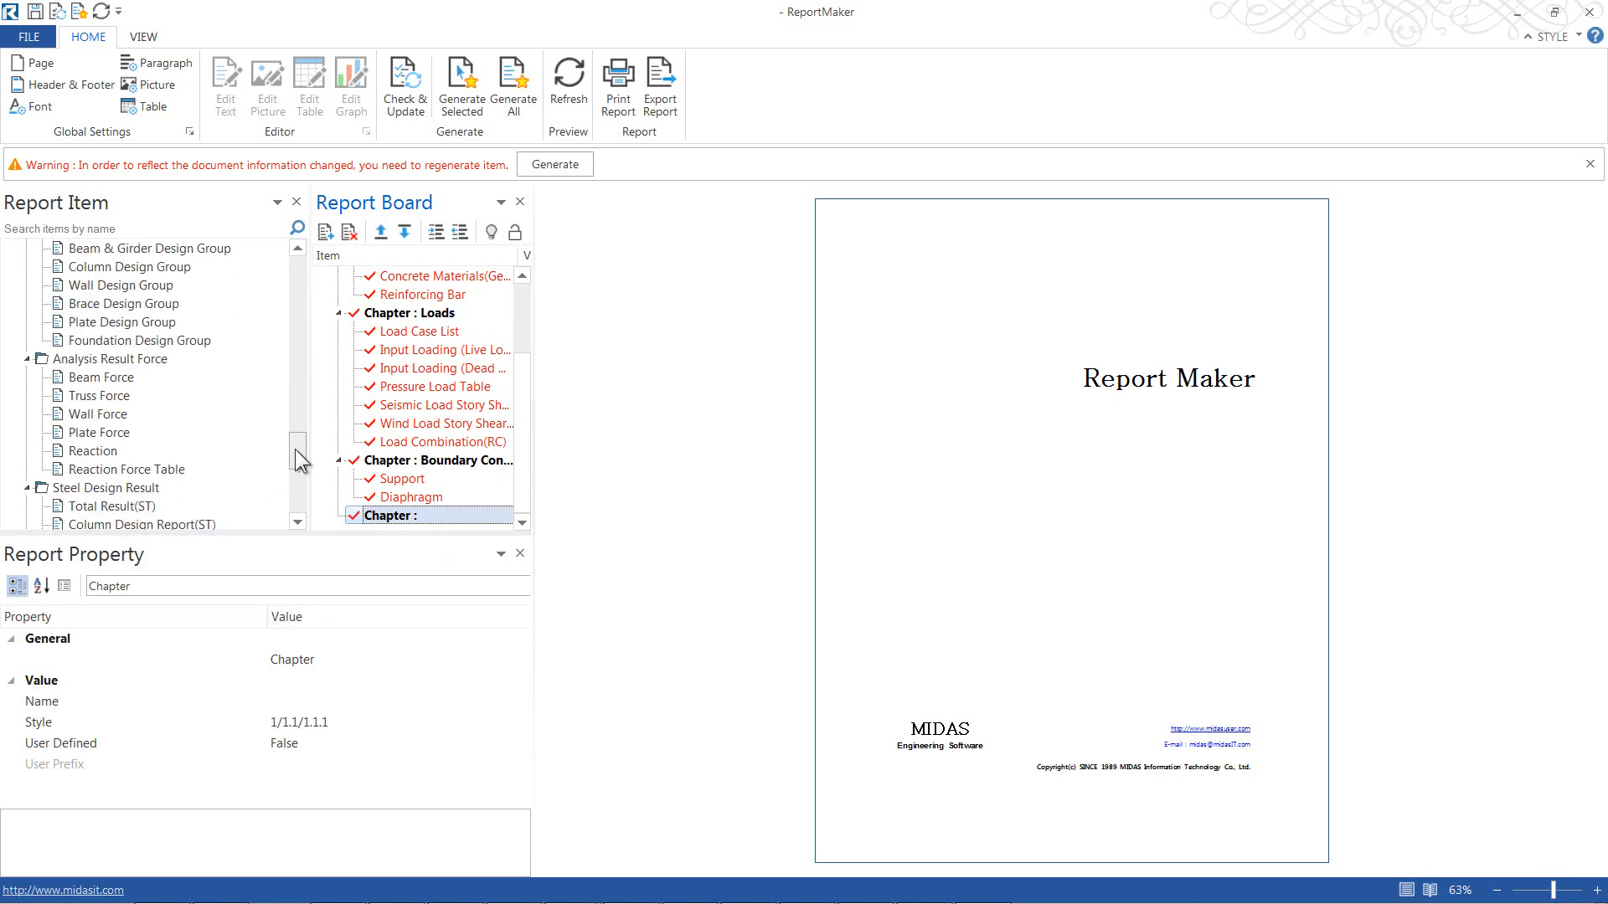
{"action": "left_click", "coordinate": [299, 705]}
{"action": "type", "text": "Anal"}
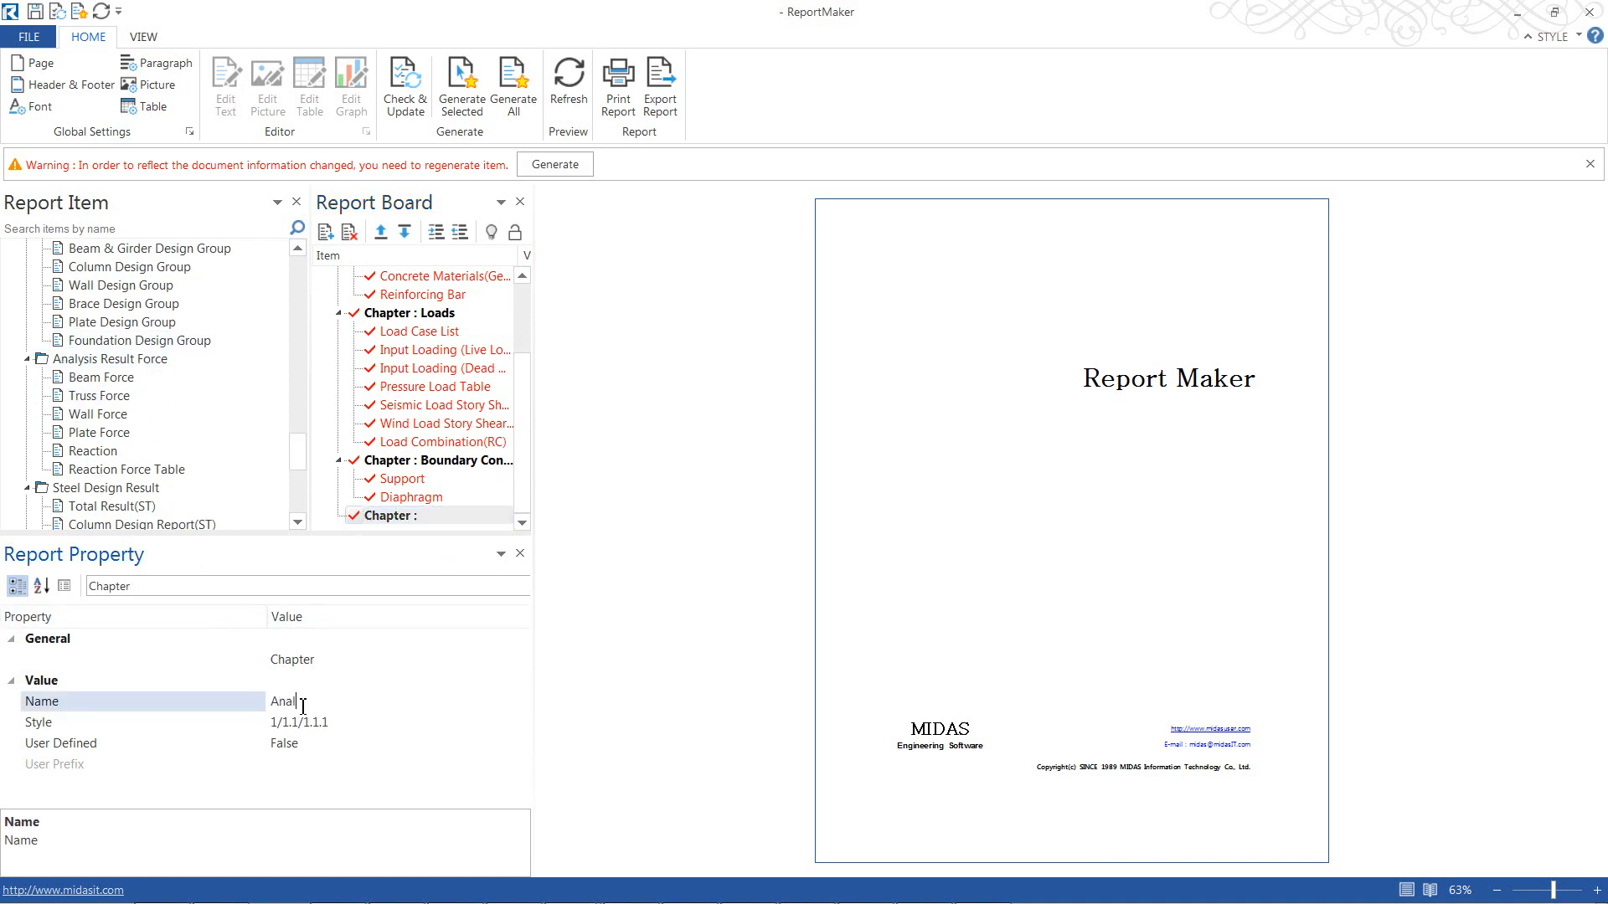
{"action": "type", "text": "ysis Results"}
{"action": "key", "text": "Return"}
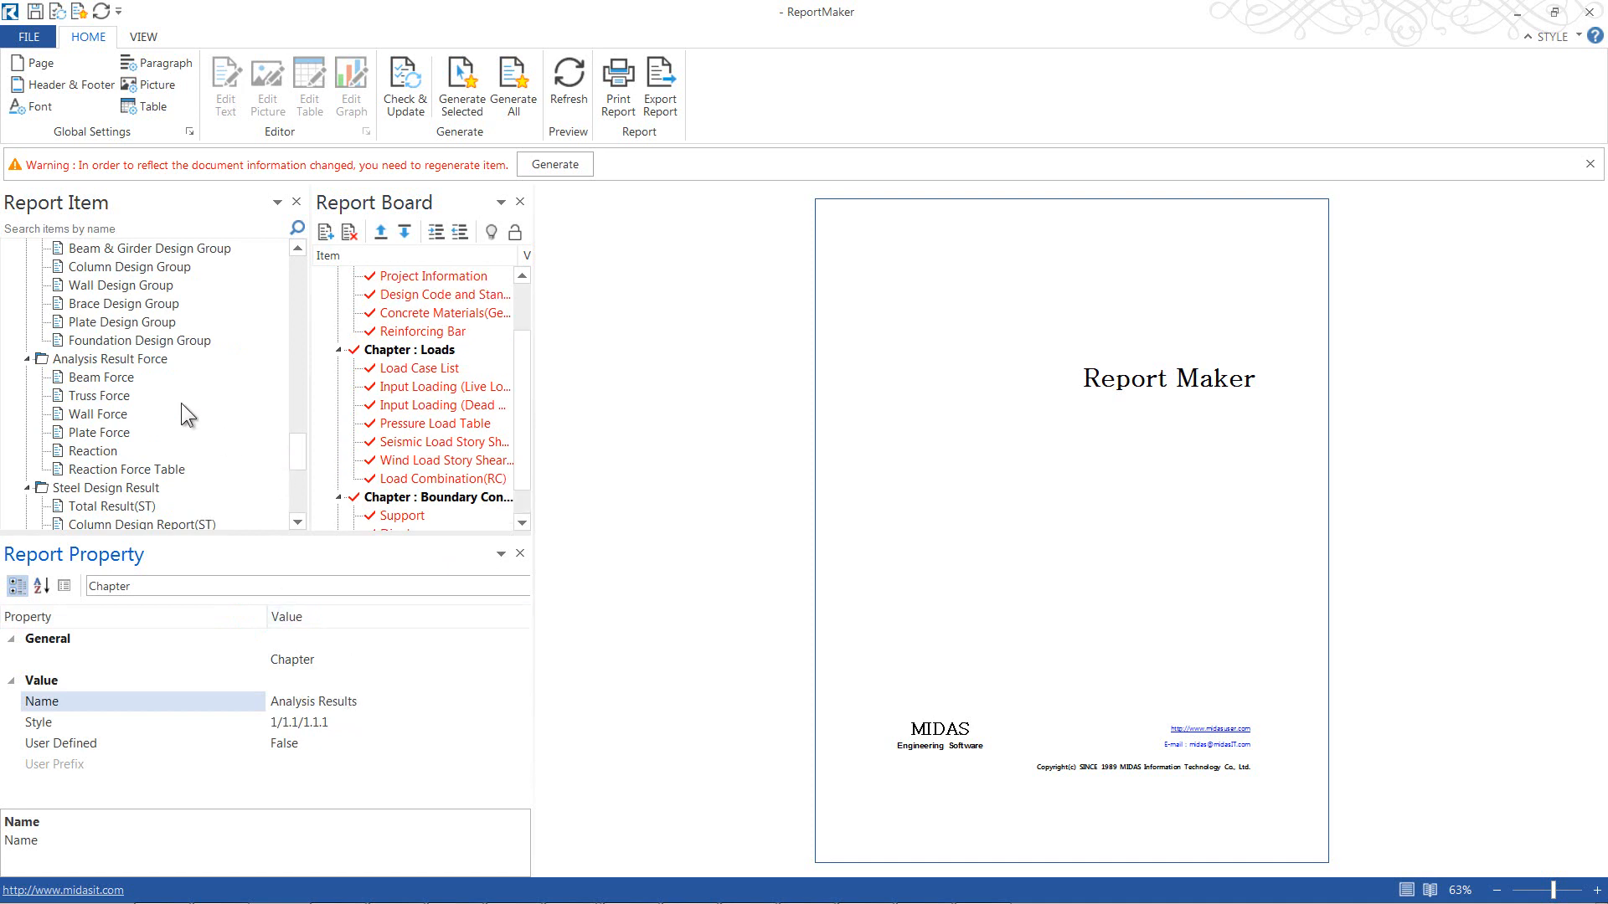
Step: Add Beam Force, Wall Force and Reaction Force Table from the Analysis Result Force items to the Analysis Results chapter
{"action": "left_click", "coordinate": [116, 381]}
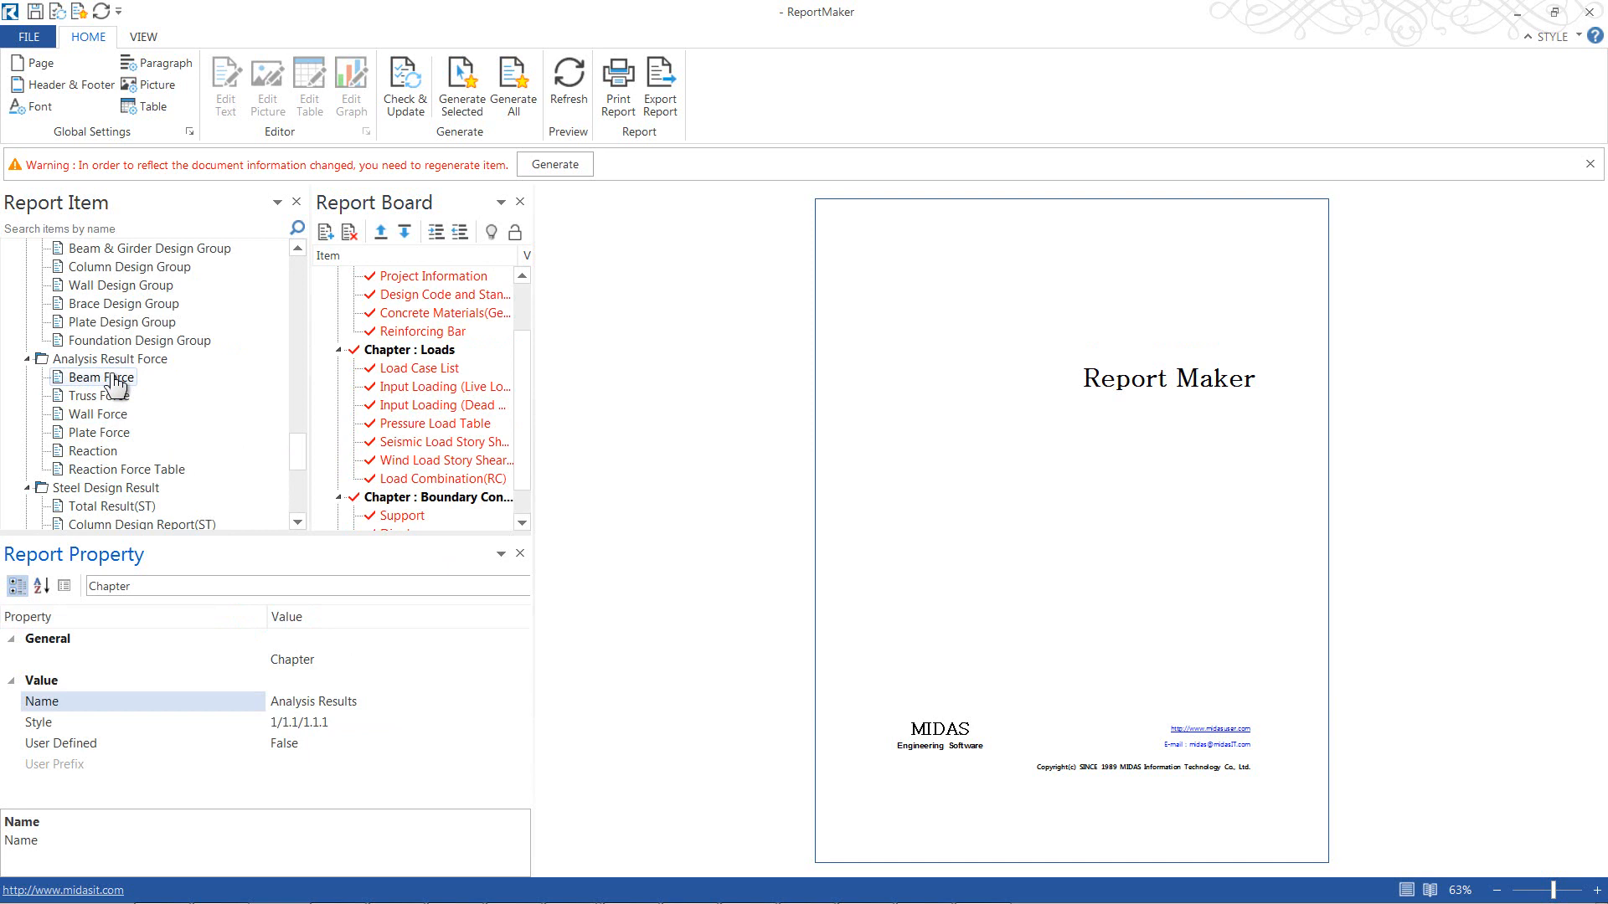
{"action": "left_click", "coordinate": [107, 416]}
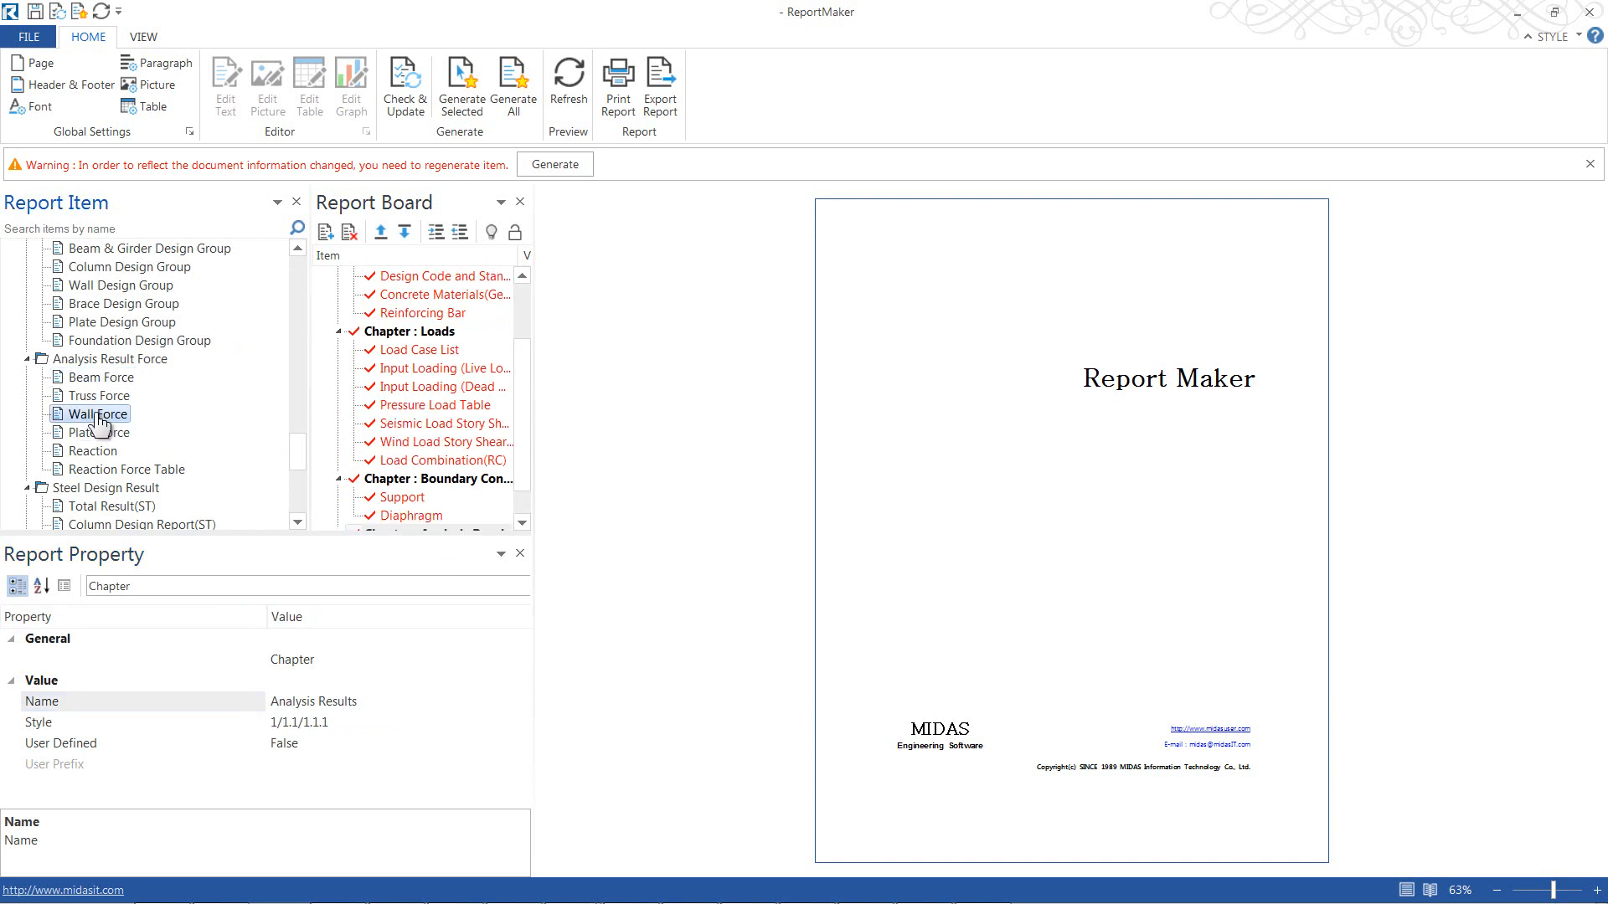
{"action": "left_click", "coordinate": [121, 477]}
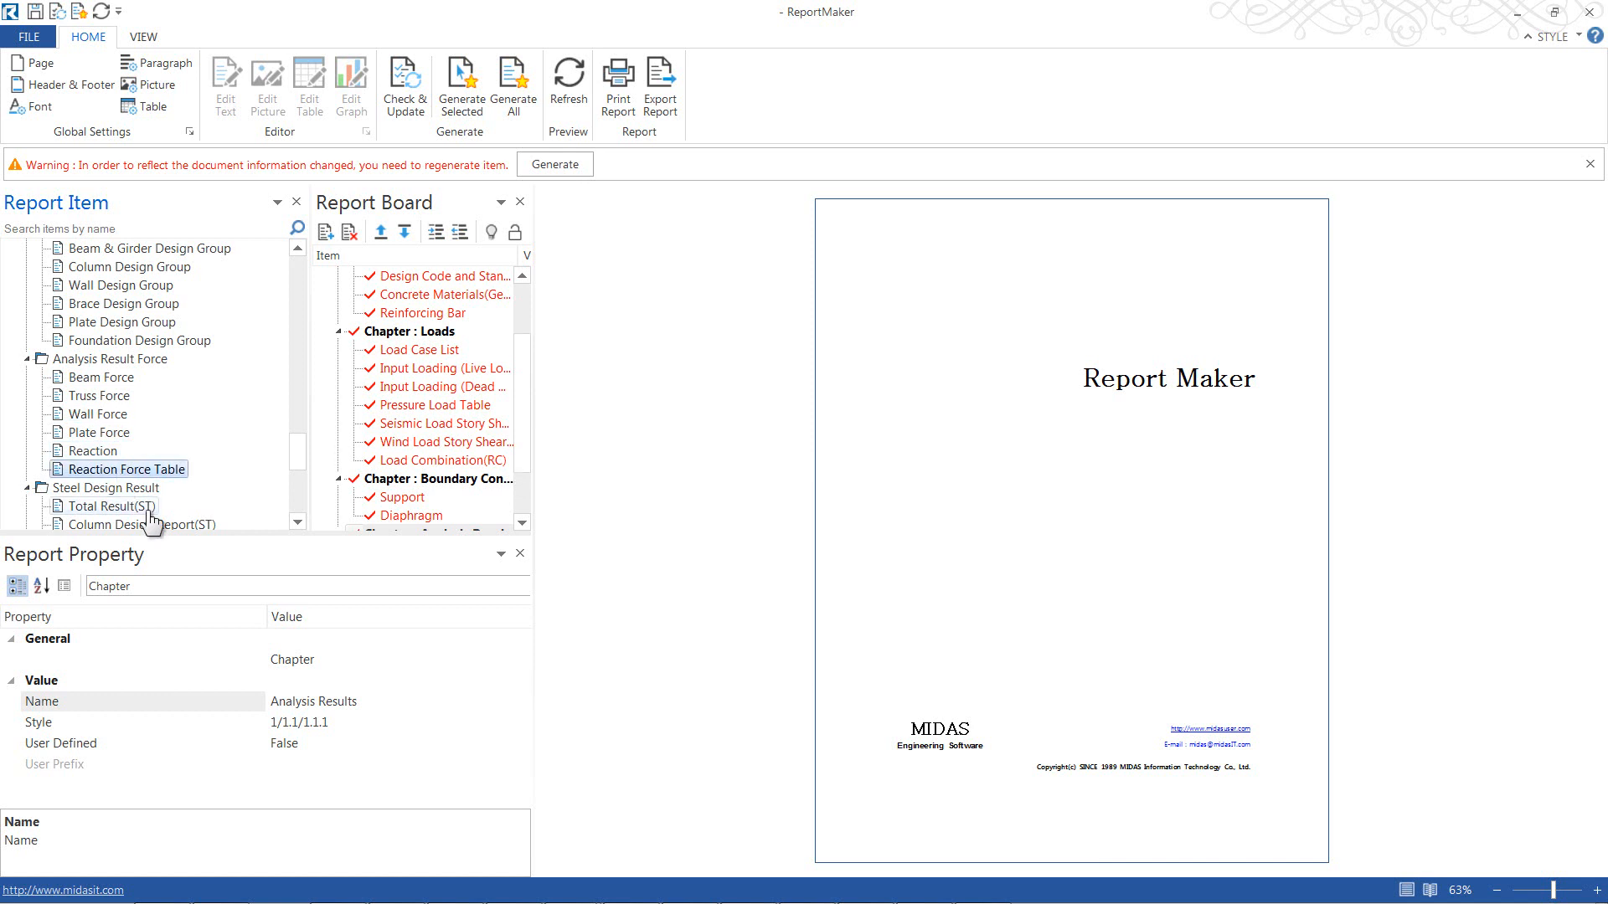
{"action": "scroll", "coordinate": [517, 456], "scroll_direction": "down", "scroll_amount": 2}
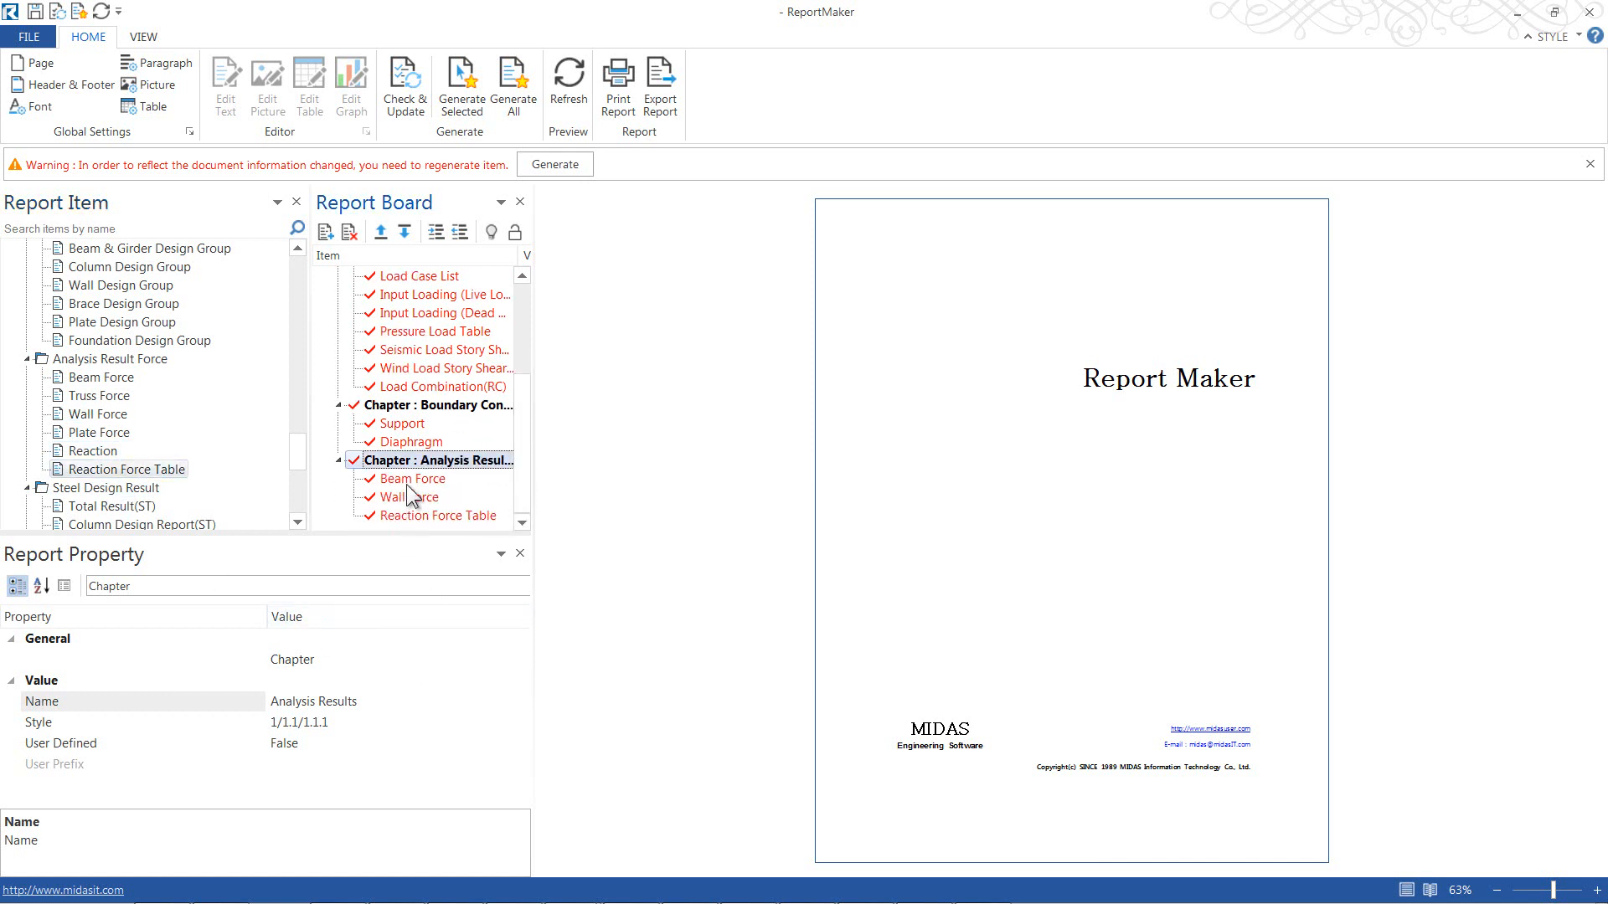
Step: Examine which force components can be chosen as contents of the Beam Force item in the Analysis Results chapter
{"action": "left_click", "coordinate": [410, 480]}
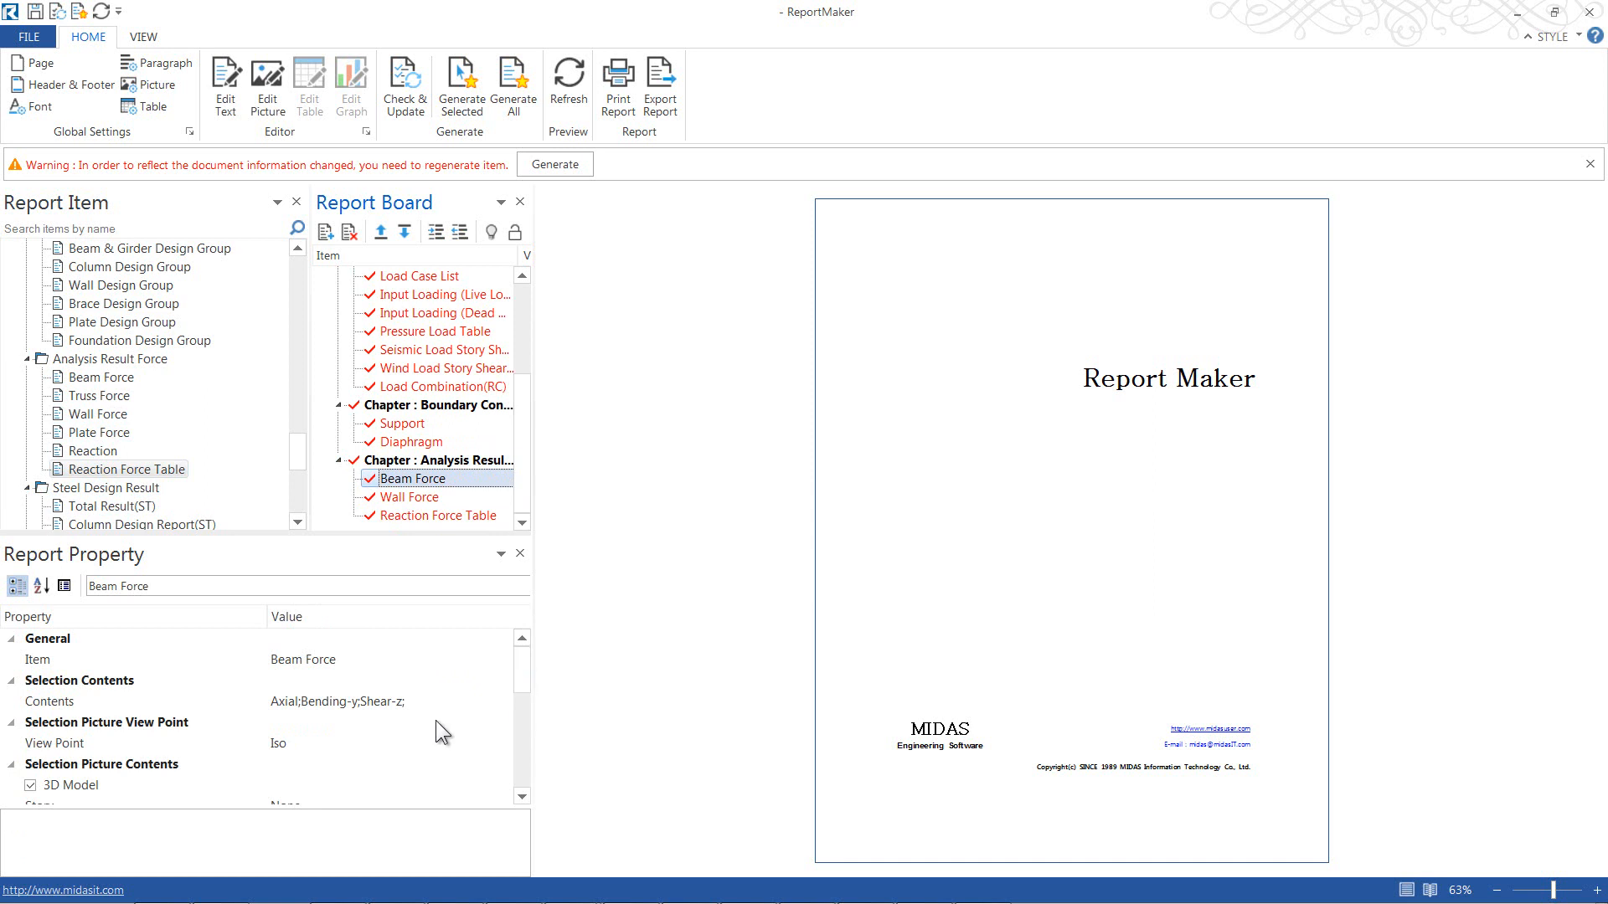
{"action": "left_click", "coordinate": [319, 708]}
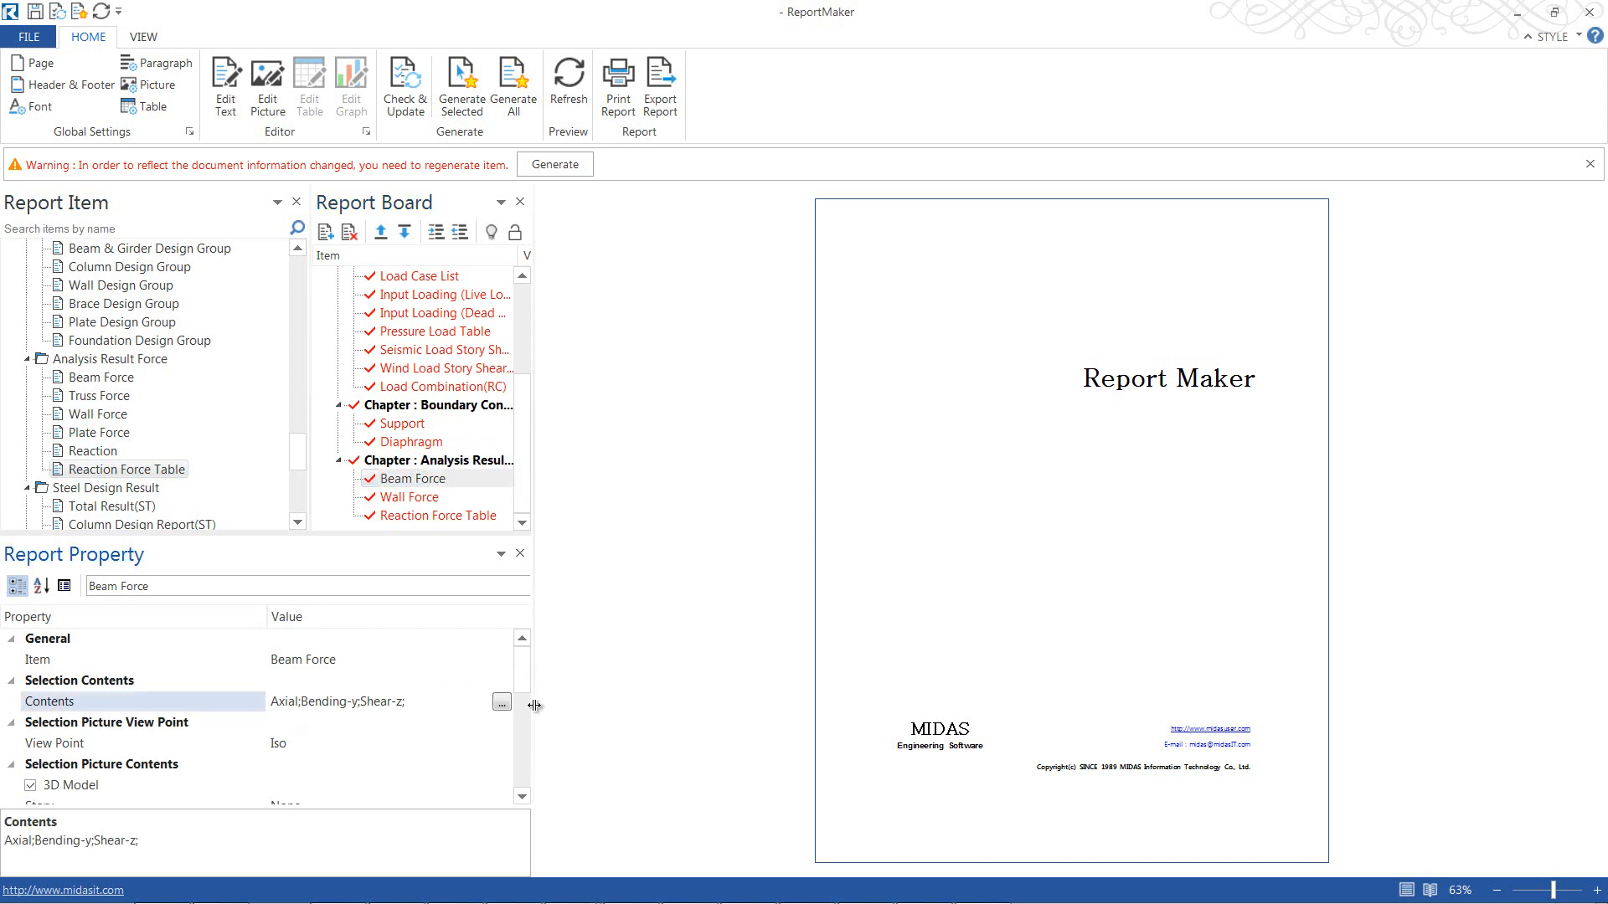
{"action": "left_click", "coordinate": [499, 702]}
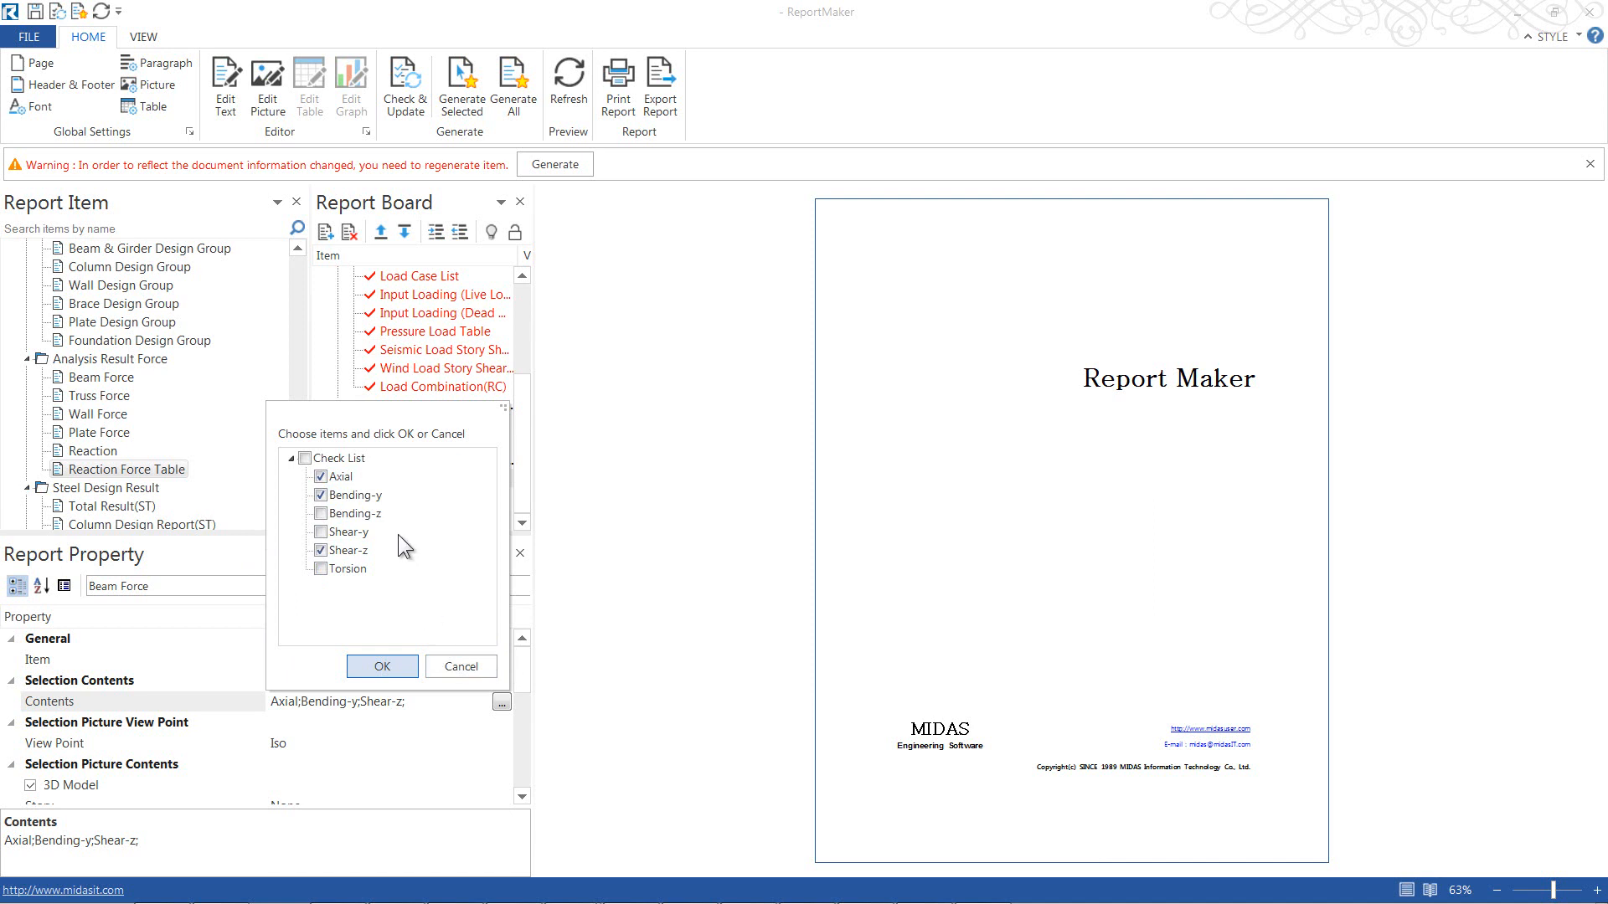
{"action": "left_click", "coordinate": [382, 666]}
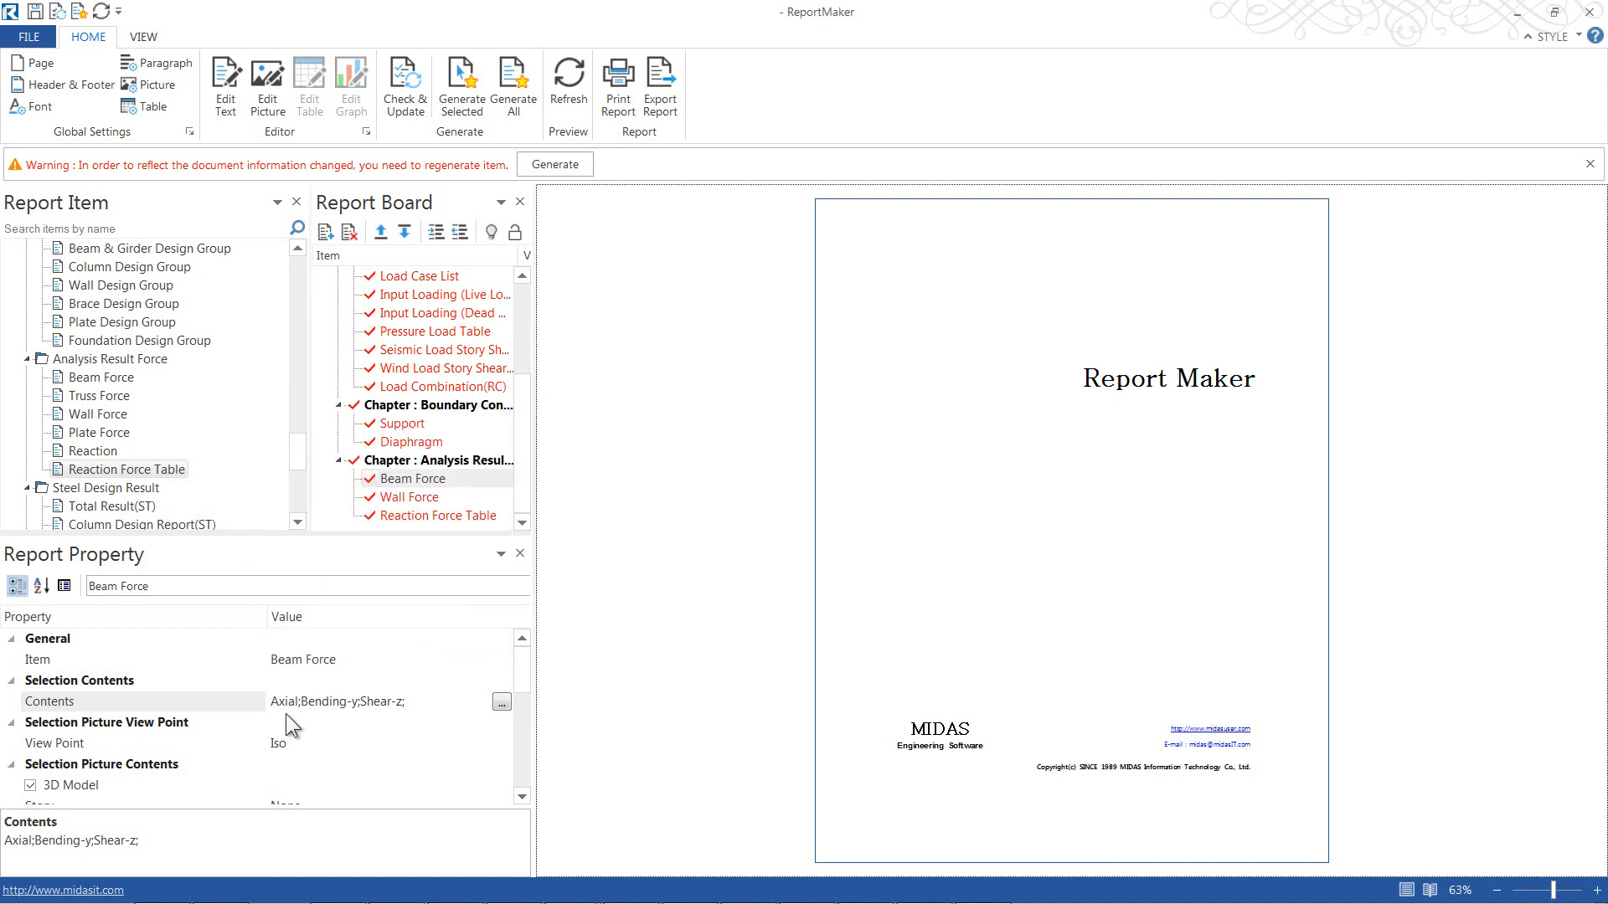
Step: Look through the force items of the Analysis Results chapter and check the envelope load options of Beam Force
{"action": "left_click", "coordinate": [406, 480]}
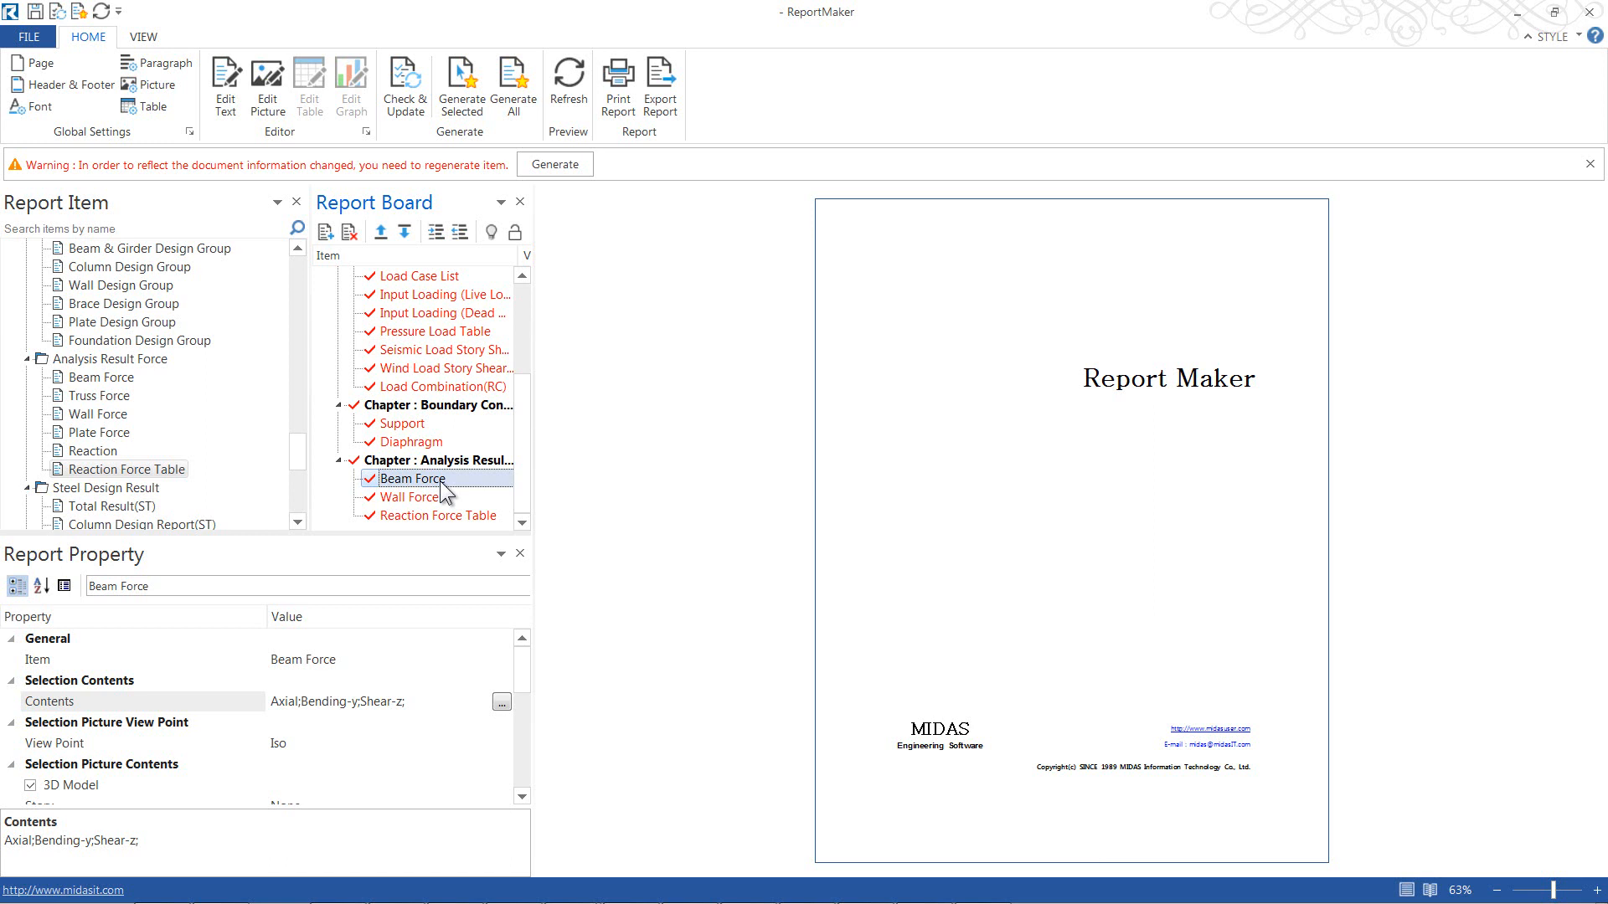
{"action": "left_click", "coordinate": [420, 498]}
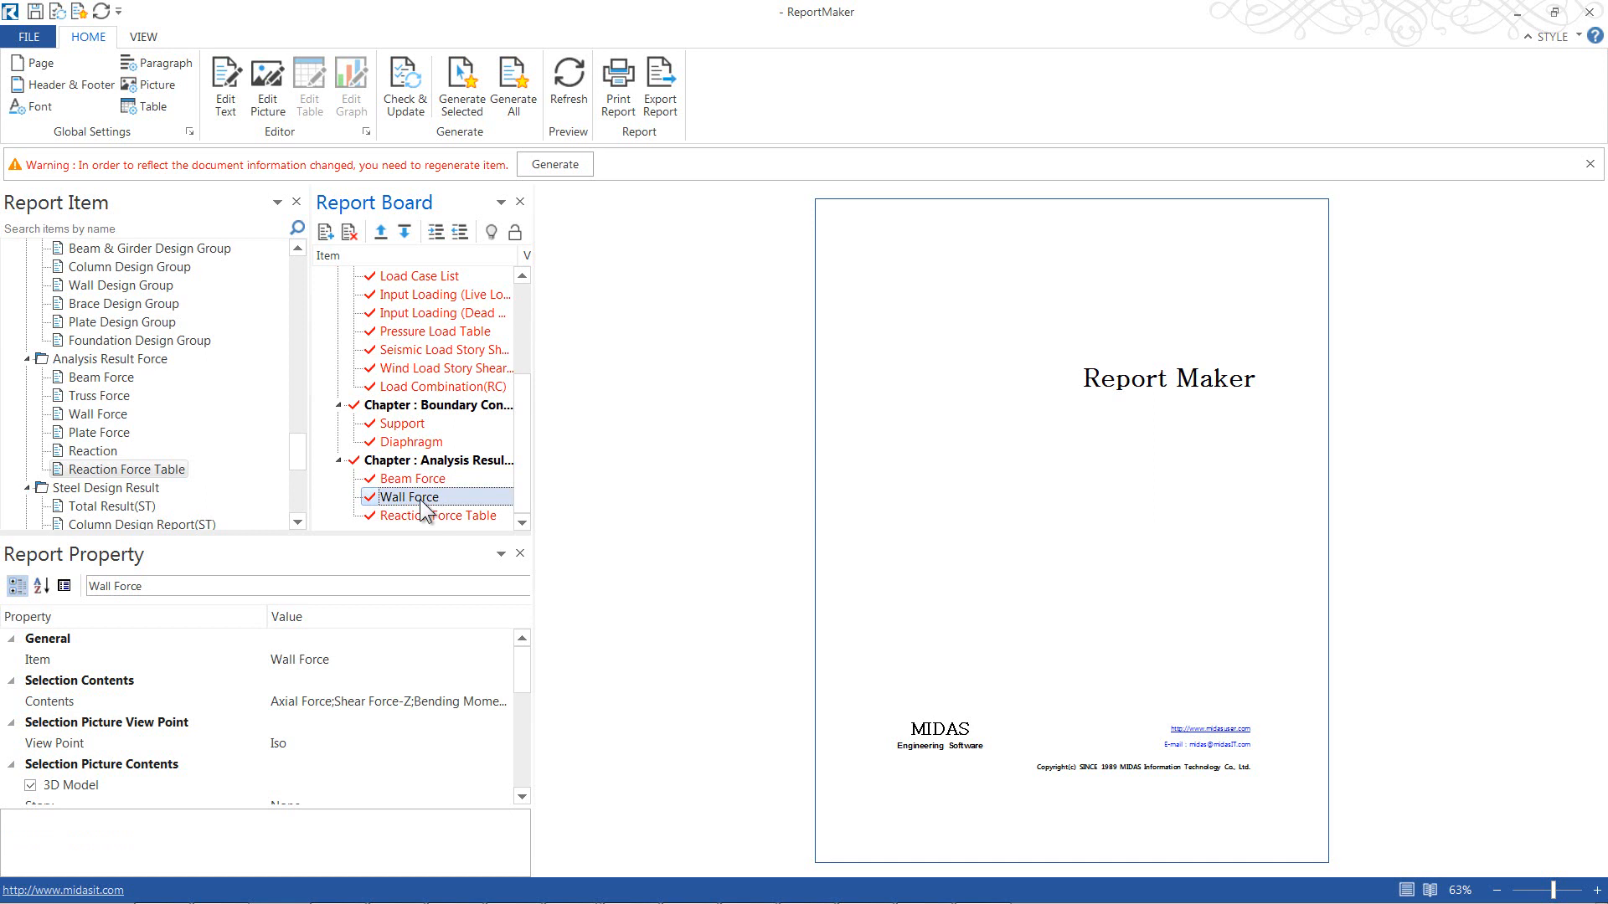
{"action": "left_click", "coordinate": [450, 481]}
{"action": "left_click", "coordinate": [434, 514]}
{"action": "left_click", "coordinate": [427, 477]}
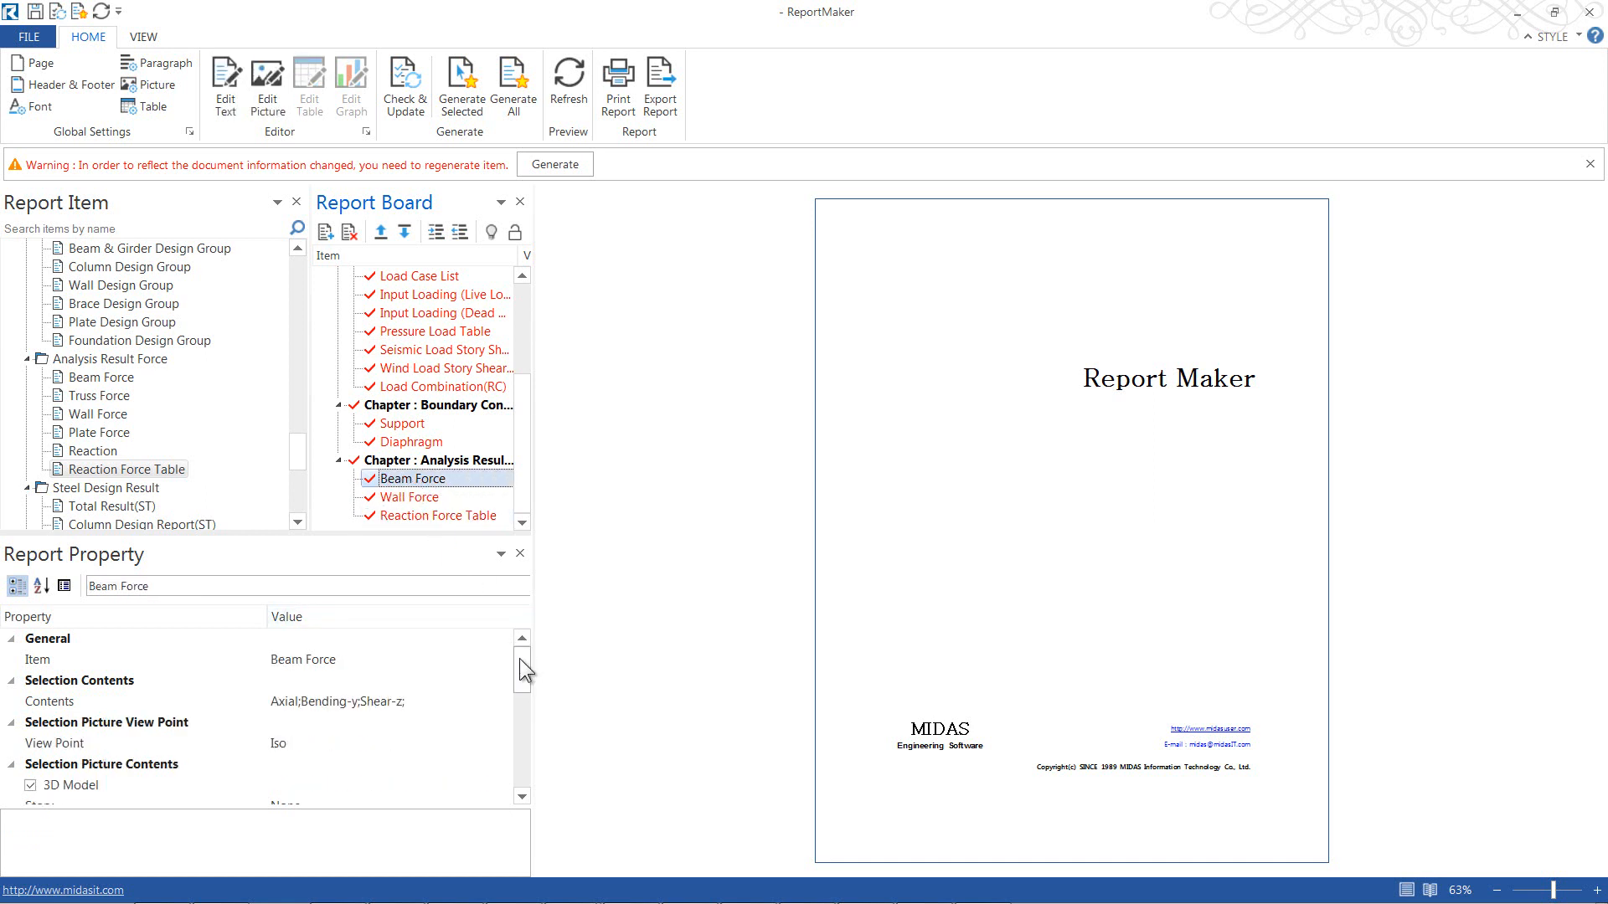
{"action": "left_click_drag", "start_coordinate": [519, 660], "coordinate": [503, 745]}
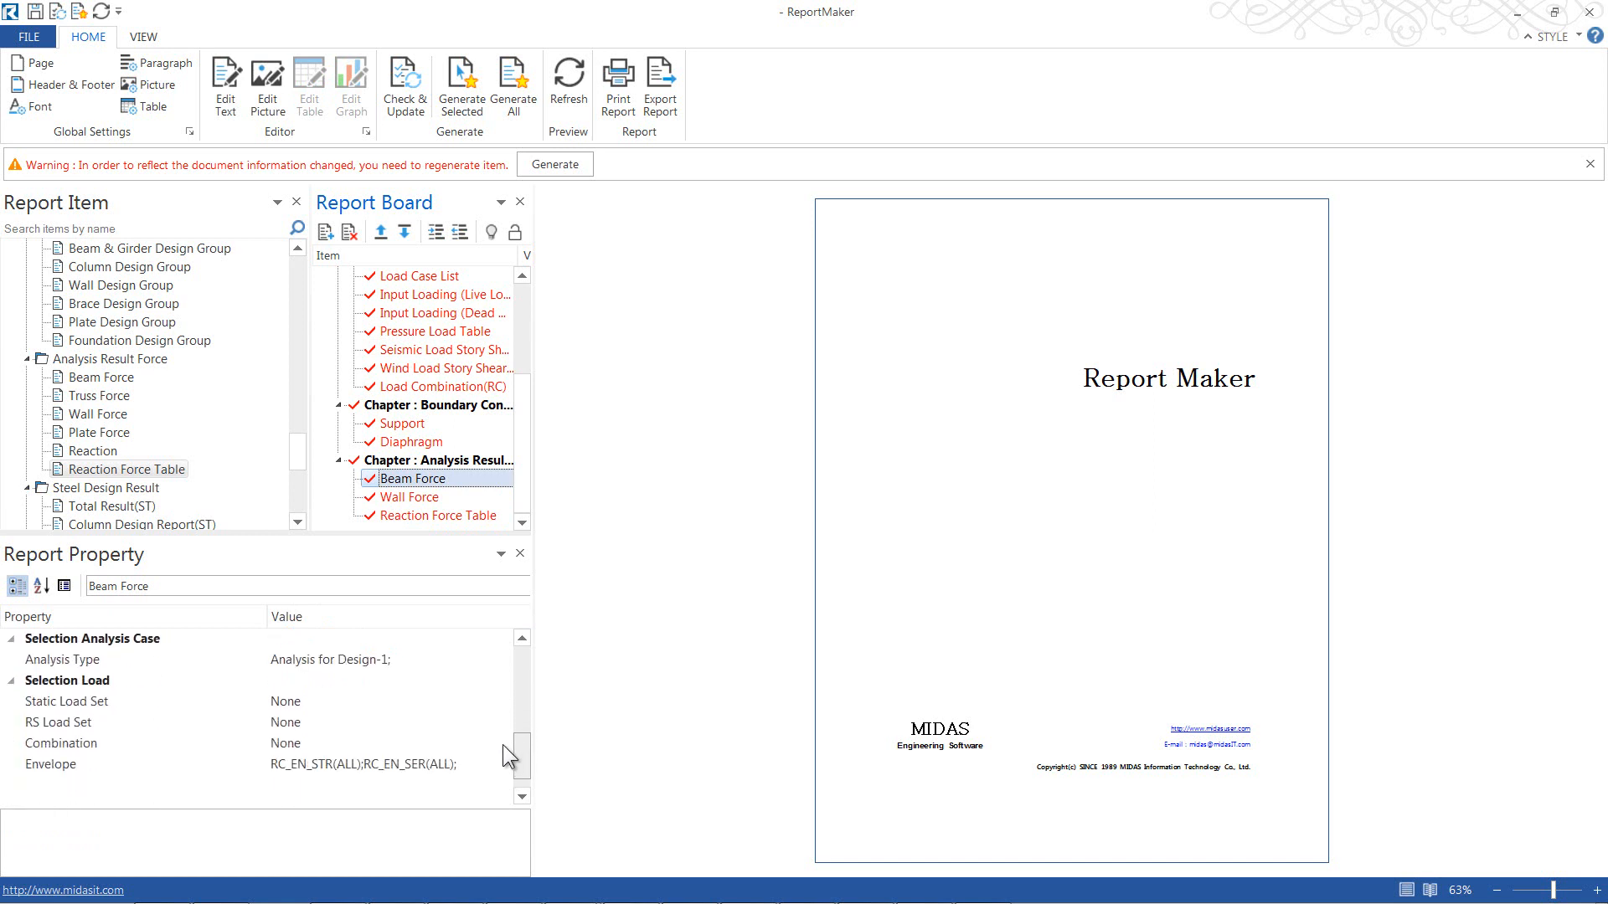
{"action": "left_click", "coordinate": [354, 771]}
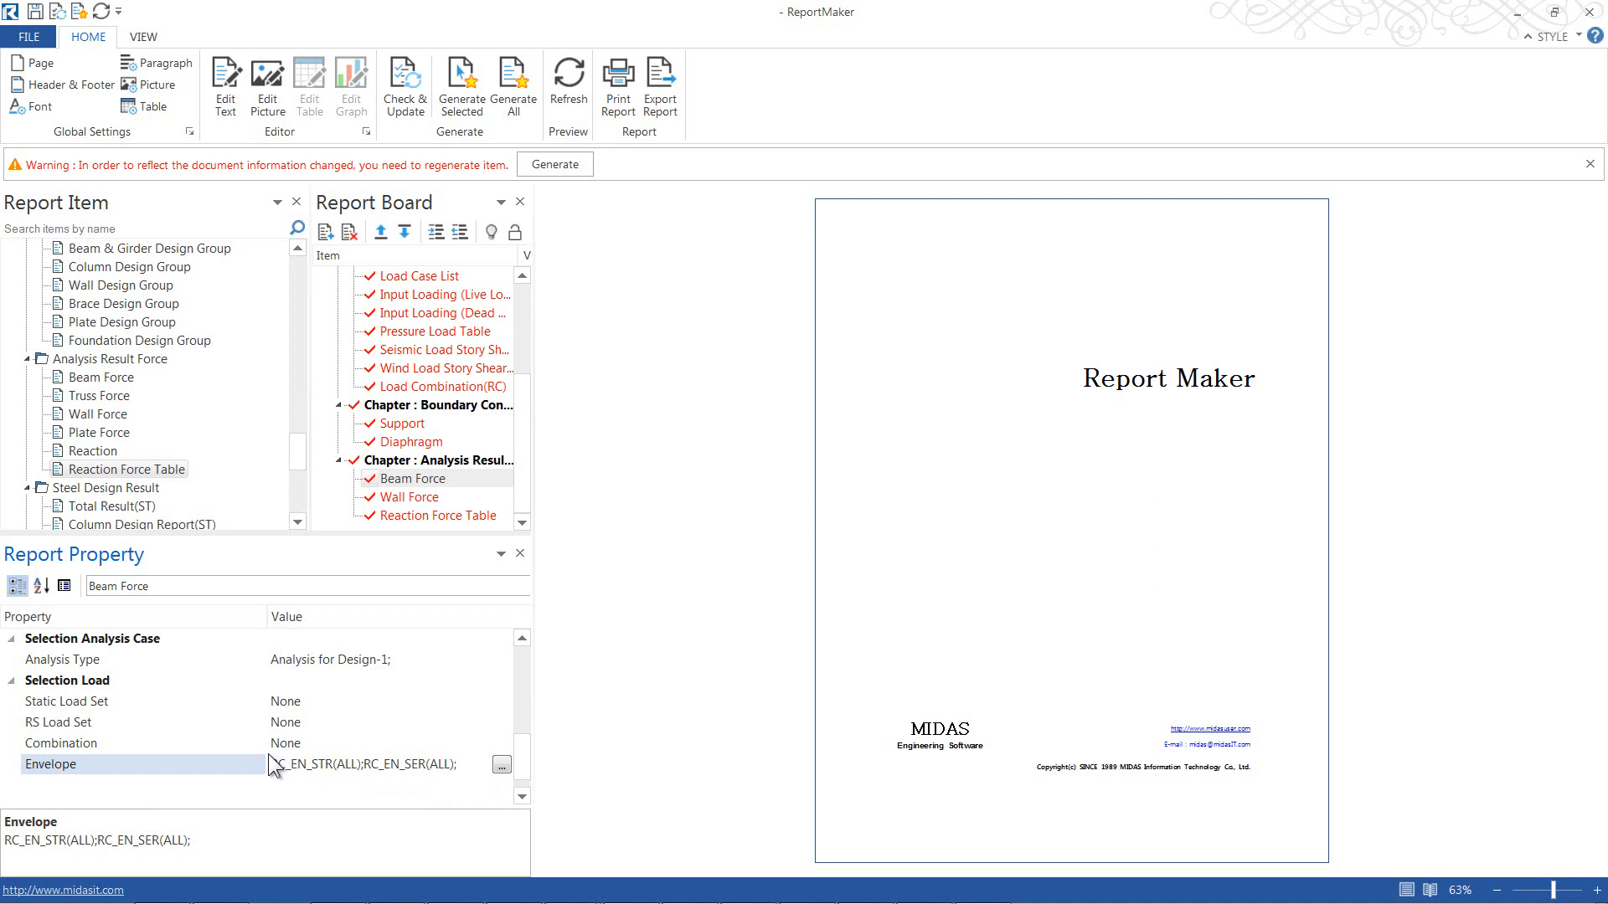
{"action": "left_click", "coordinate": [501, 767]}
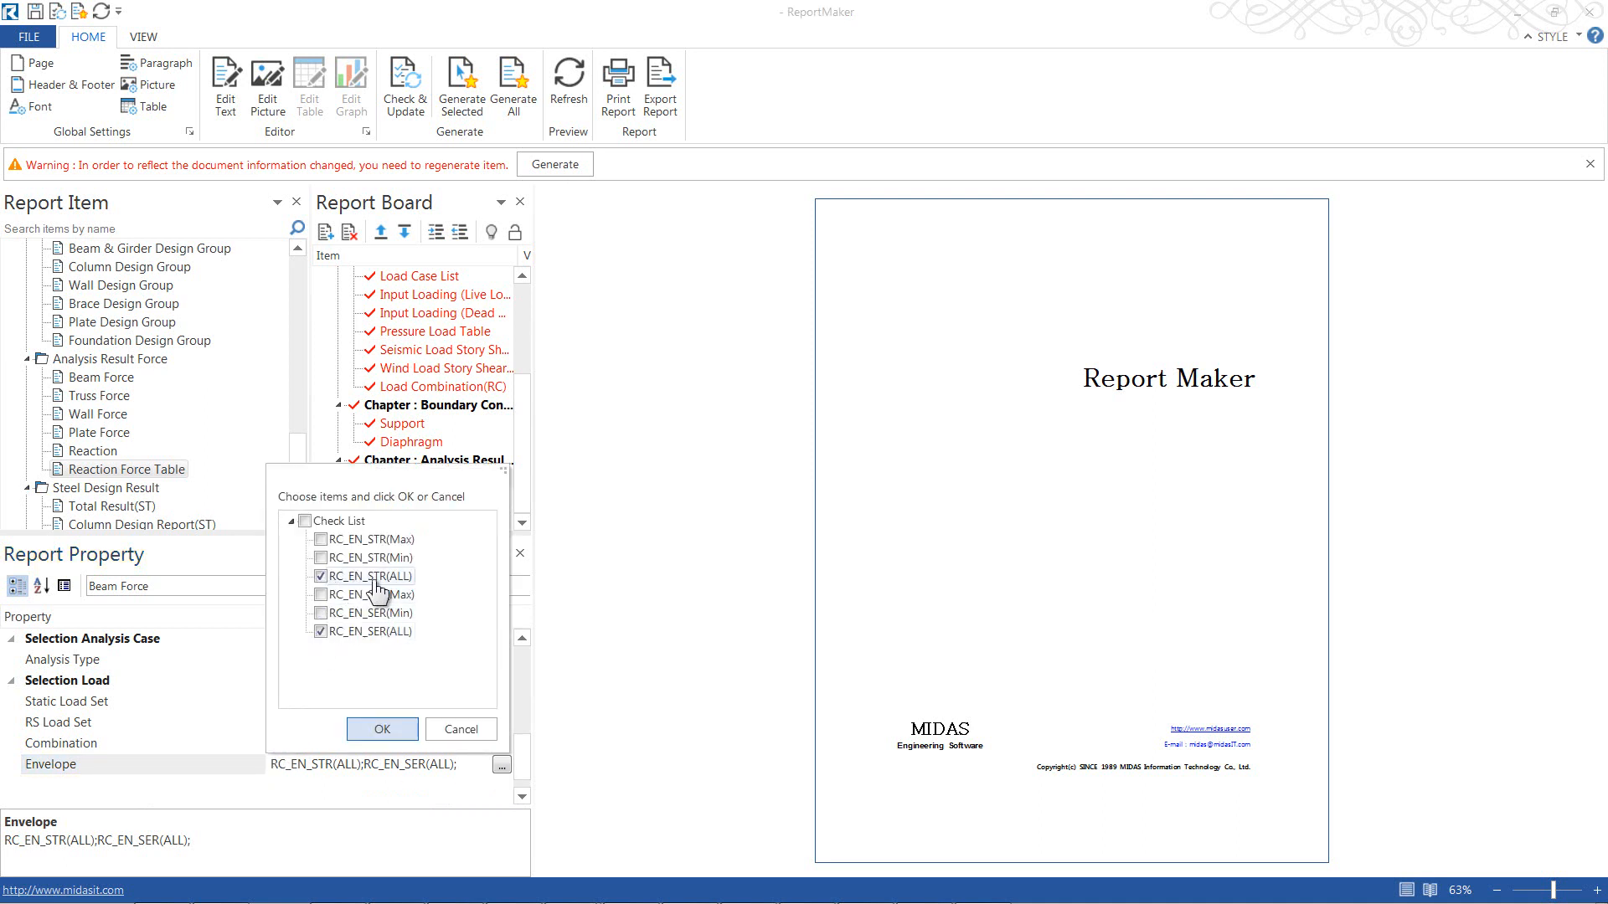
{"action": "left_click", "coordinate": [461, 730]}
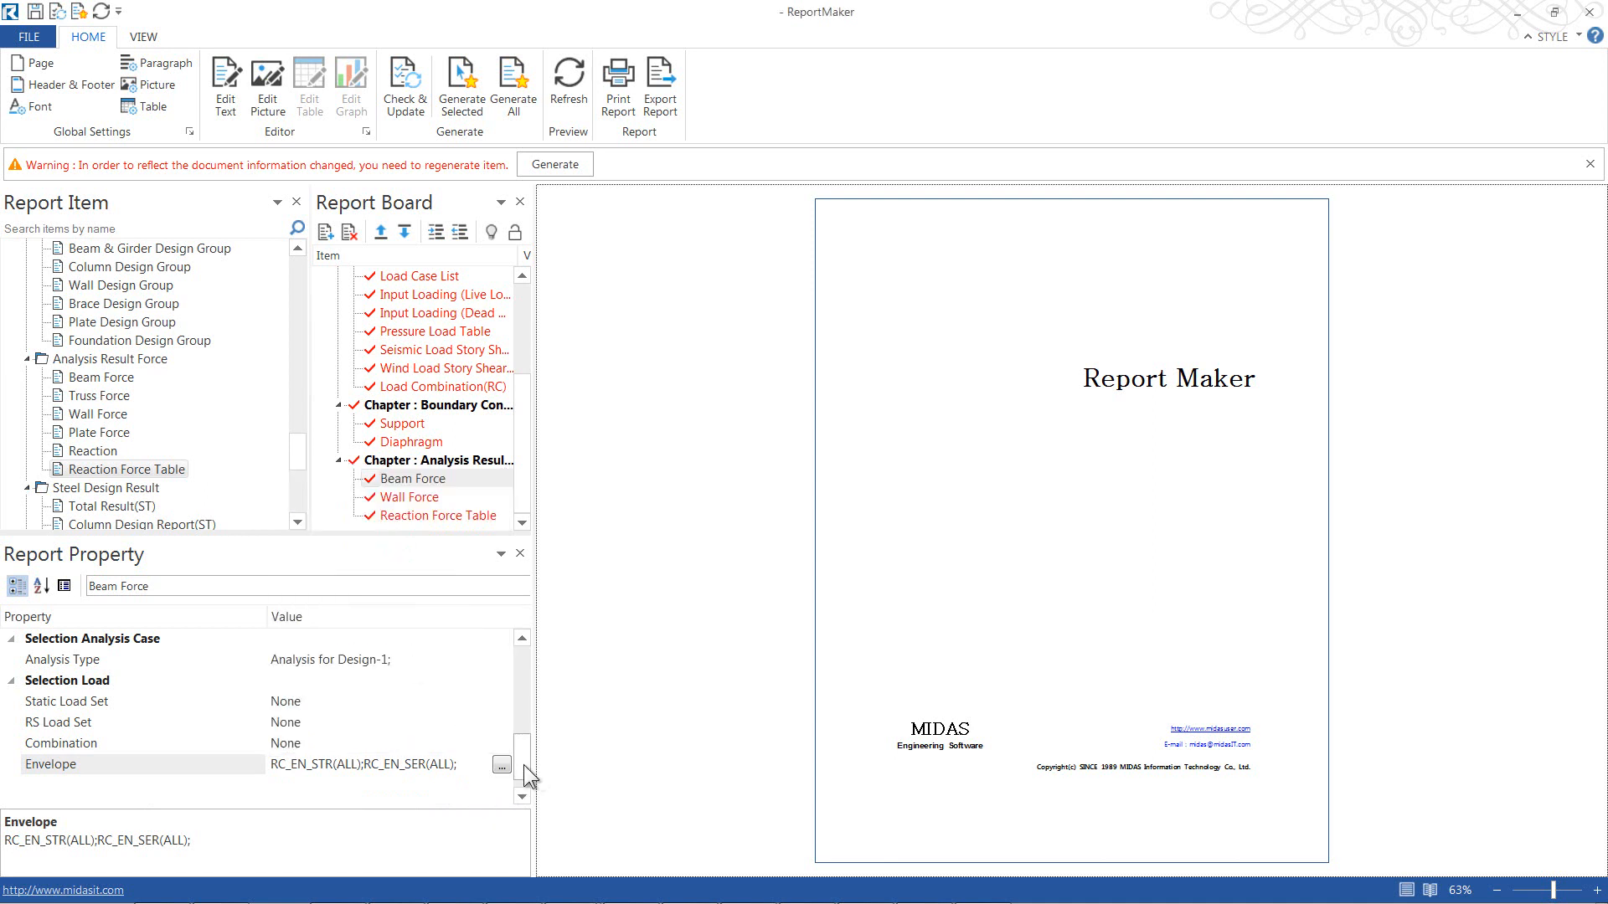
Step: Set the story shown in the Beam Force item's picture contents to 4F
{"action": "left_click_drag", "start_coordinate": [524, 766], "coordinate": [525, 780]}
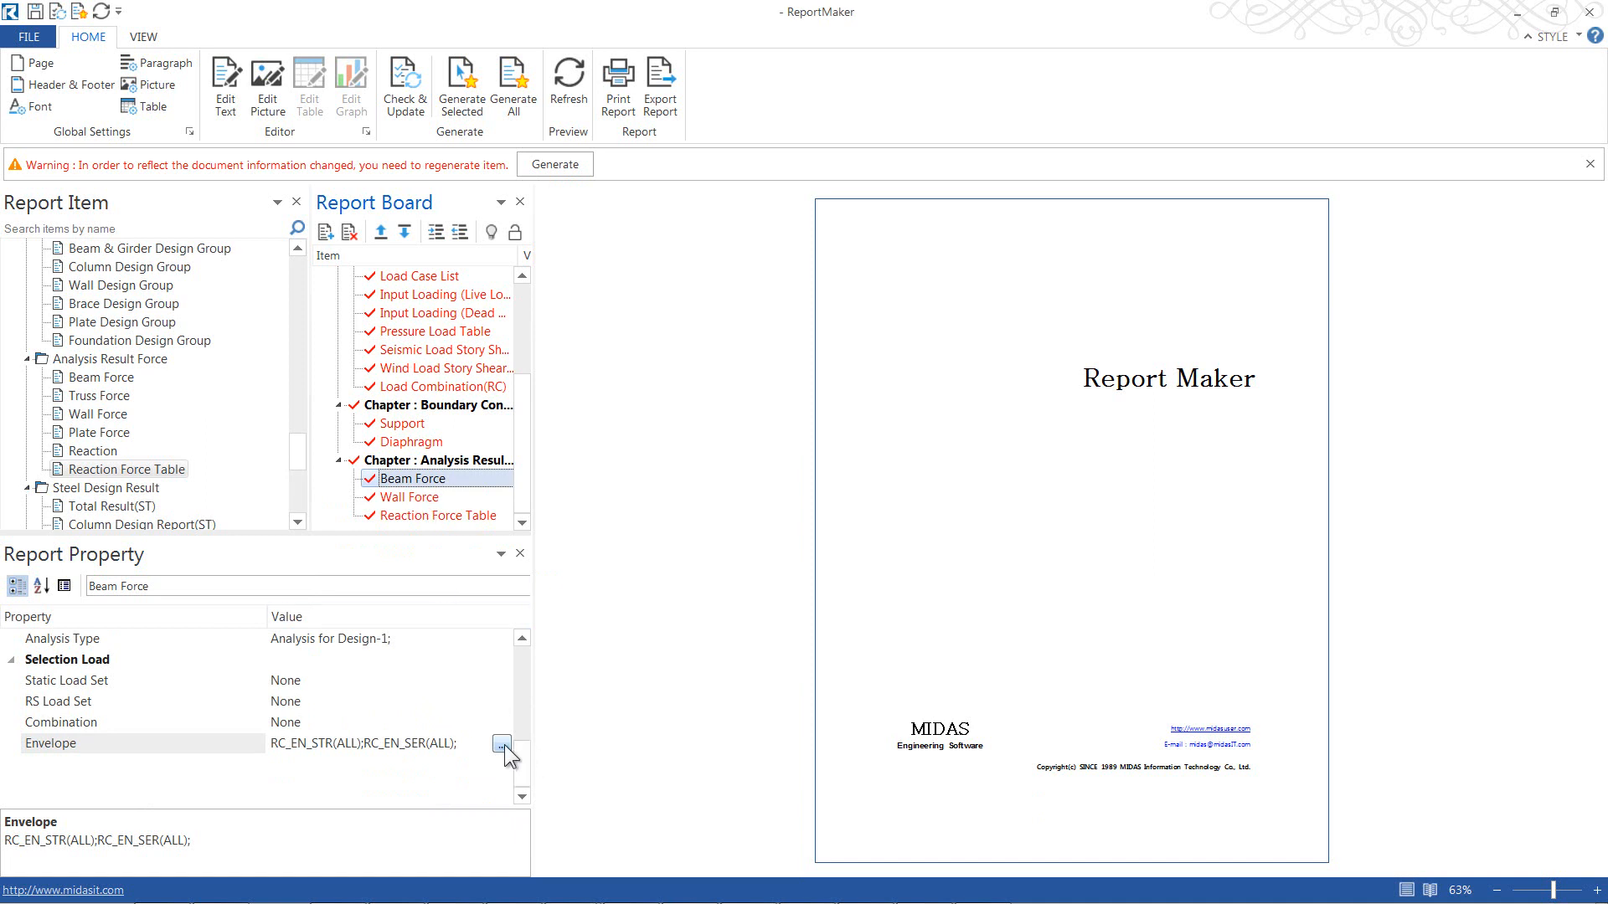
{"action": "scroll", "coordinate": [525, 765], "scroll_direction": "up", "scroll_amount": 4}
{"action": "left_click", "coordinate": [47, 724]}
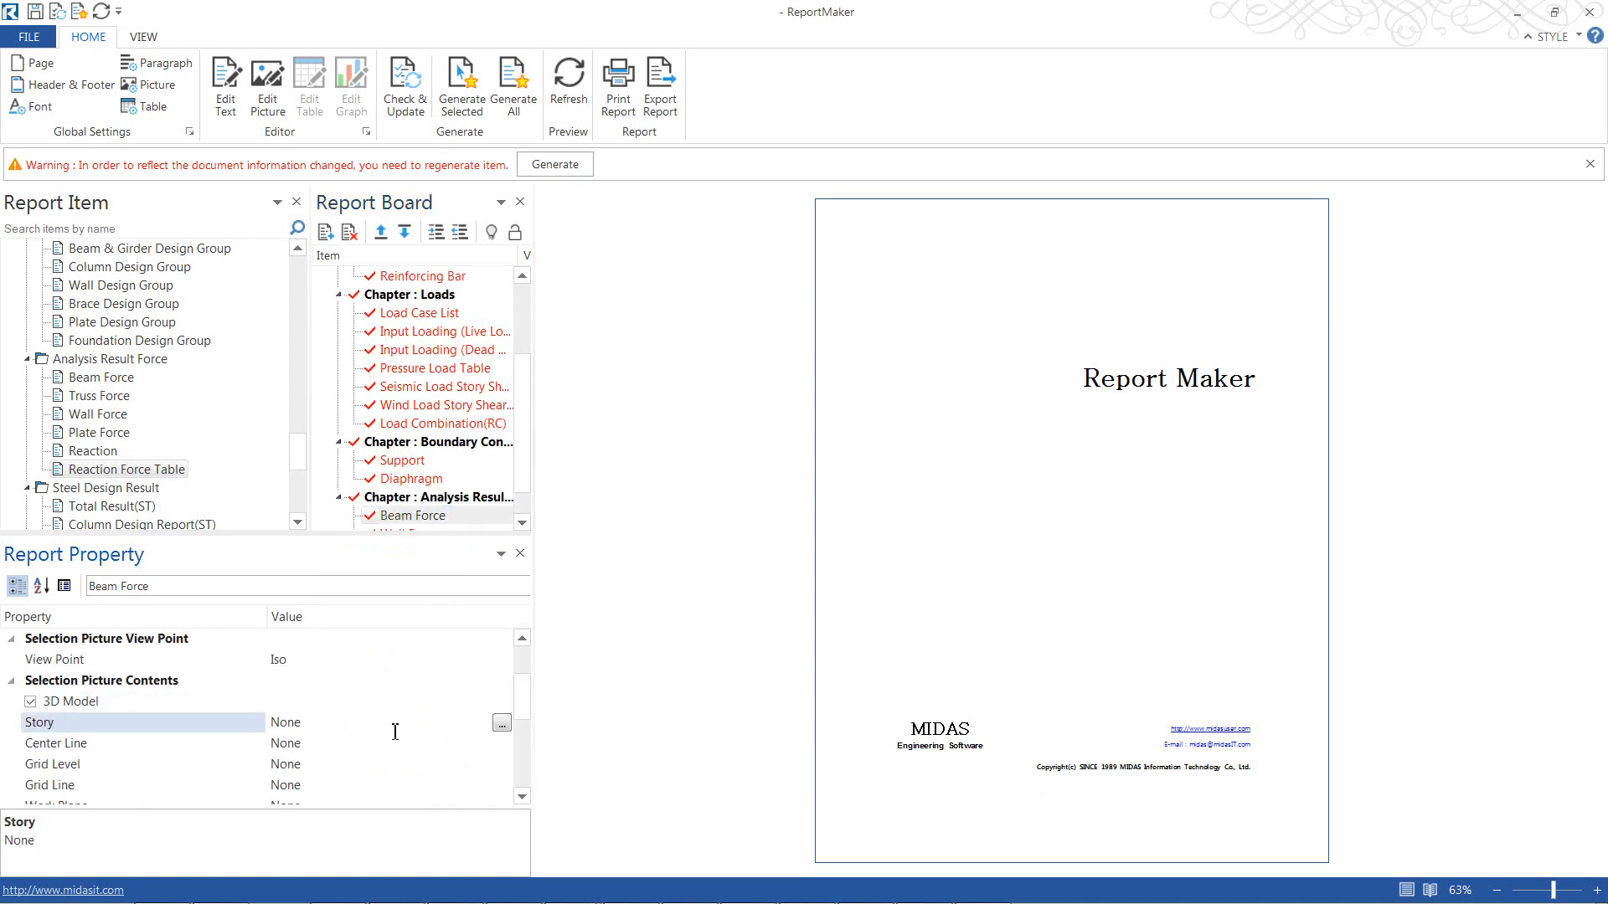
{"action": "left_click", "coordinate": [502, 722]}
{"action": "left_click", "coordinate": [336, 572]}
{"action": "left_click", "coordinate": [383, 692]}
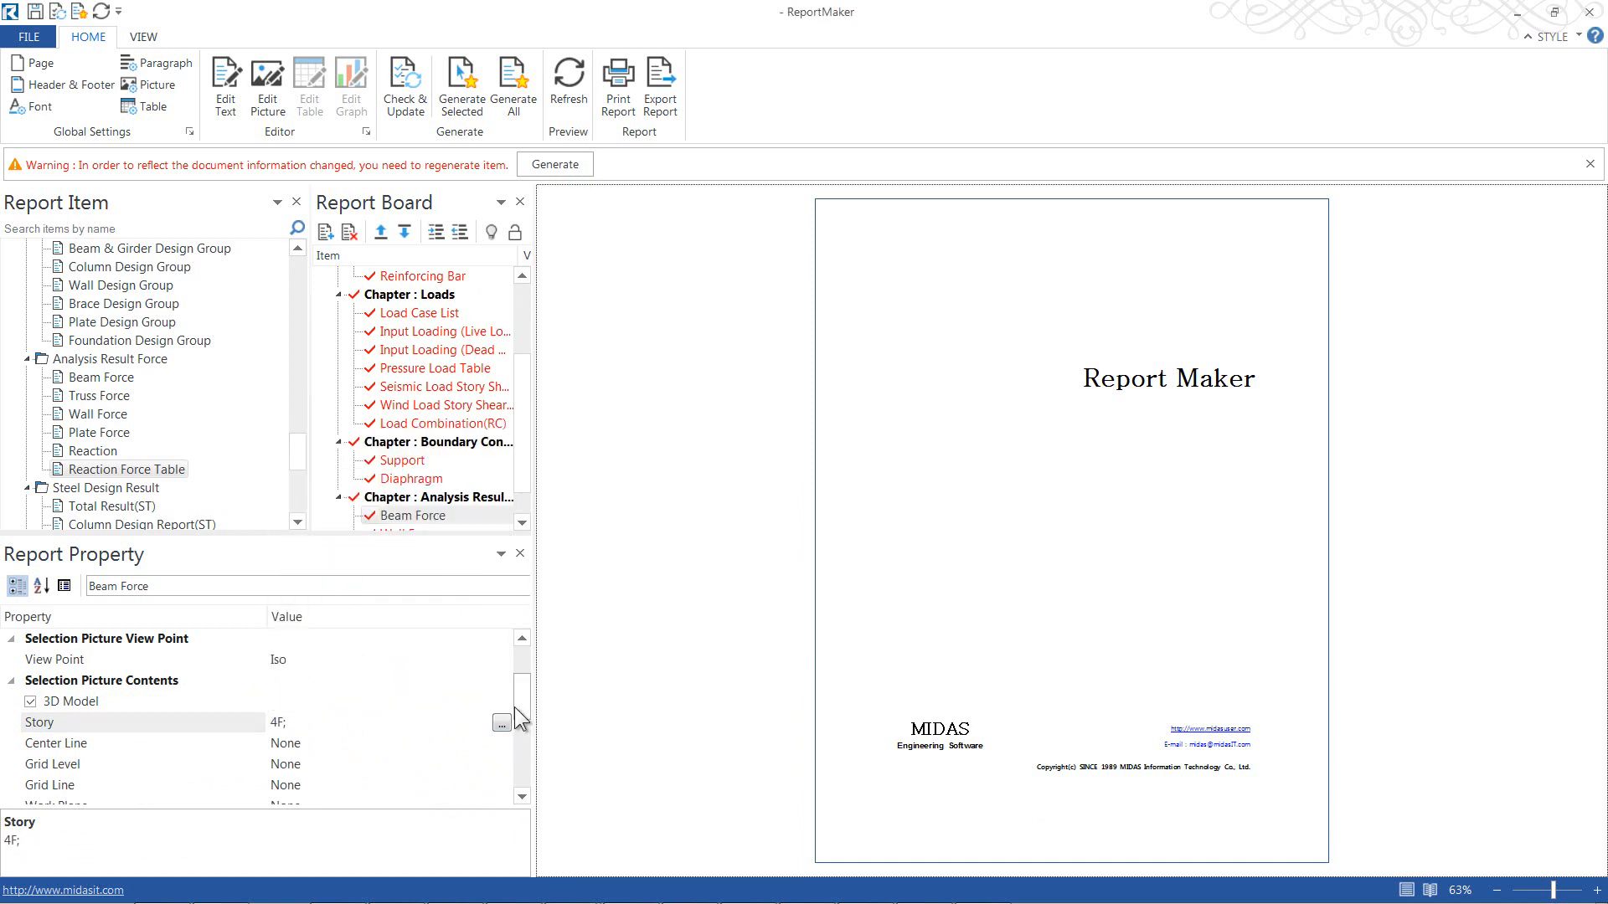
{"action": "scroll", "coordinate": [521, 720], "scroll_direction": "down", "scroll_amount": 2}
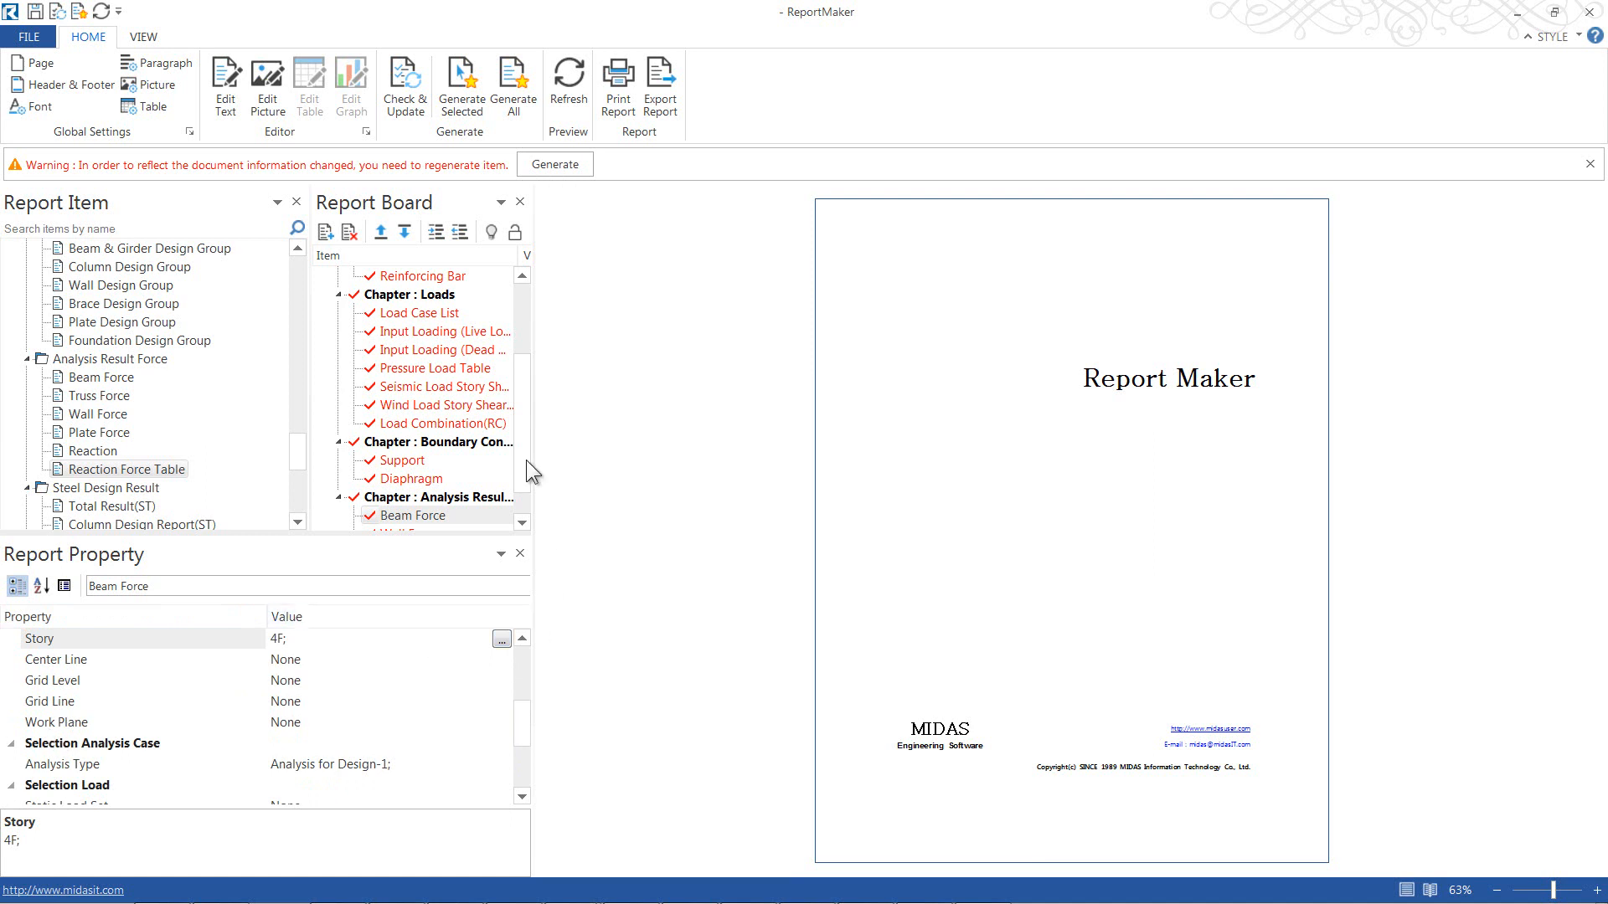
Step: Add a new chapter named Design Results to the report's item list
{"action": "left_click_drag", "start_coordinate": [526, 460], "coordinate": [519, 302]}
{"action": "right_click", "coordinate": [394, 312]}
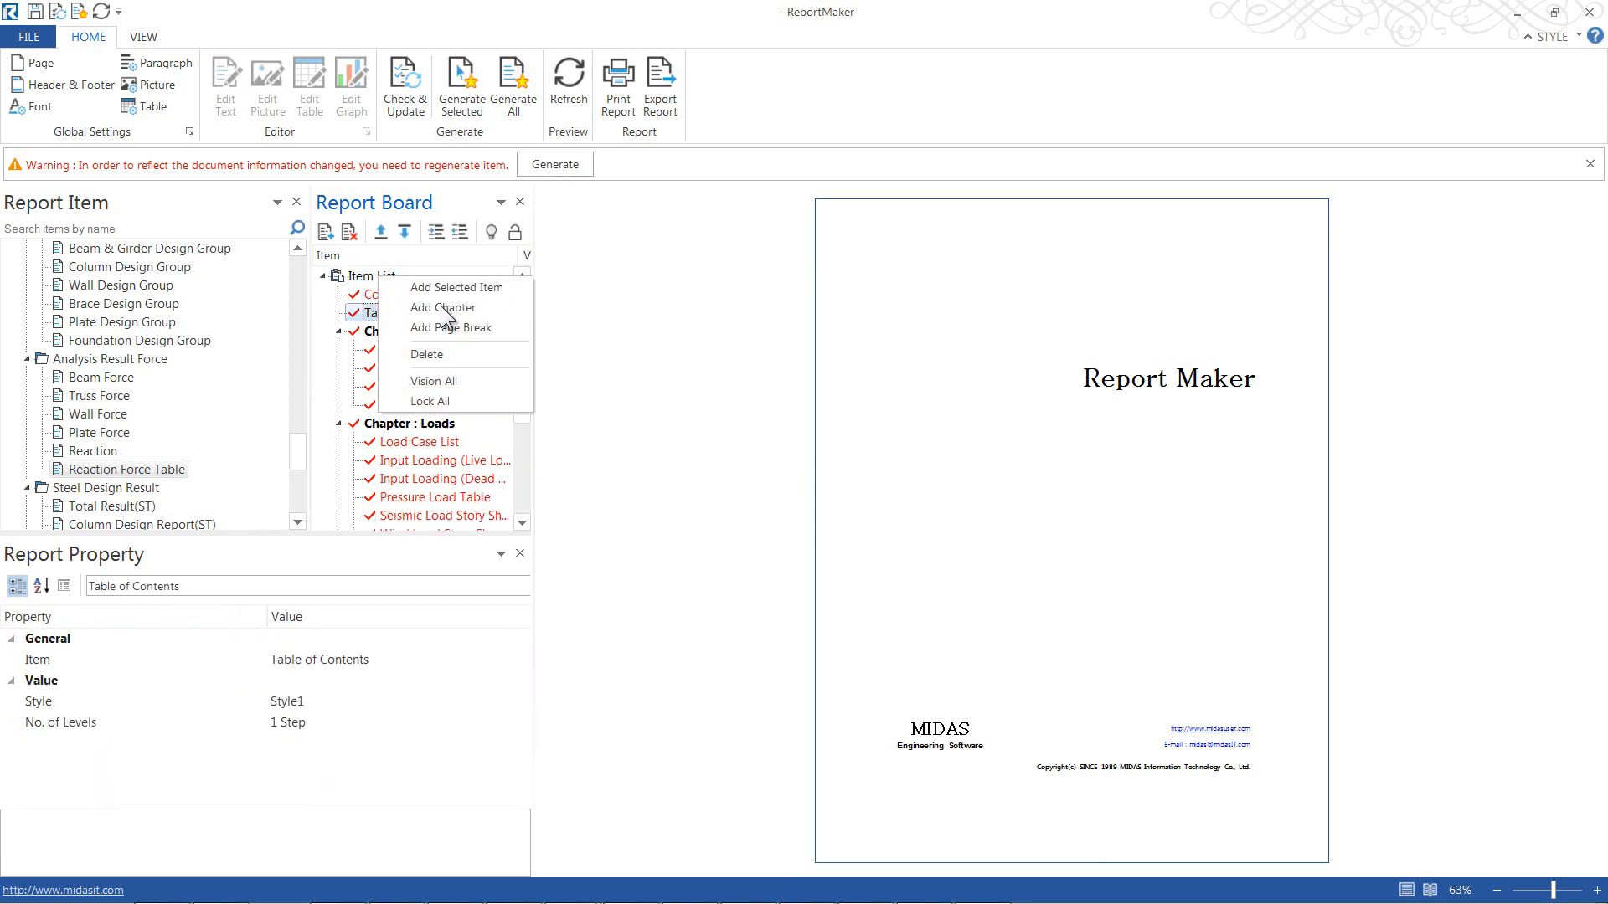
{"action": "left_click", "coordinate": [444, 308]}
{"action": "left_click_drag", "start_coordinate": [517, 369], "coordinate": [518, 502]}
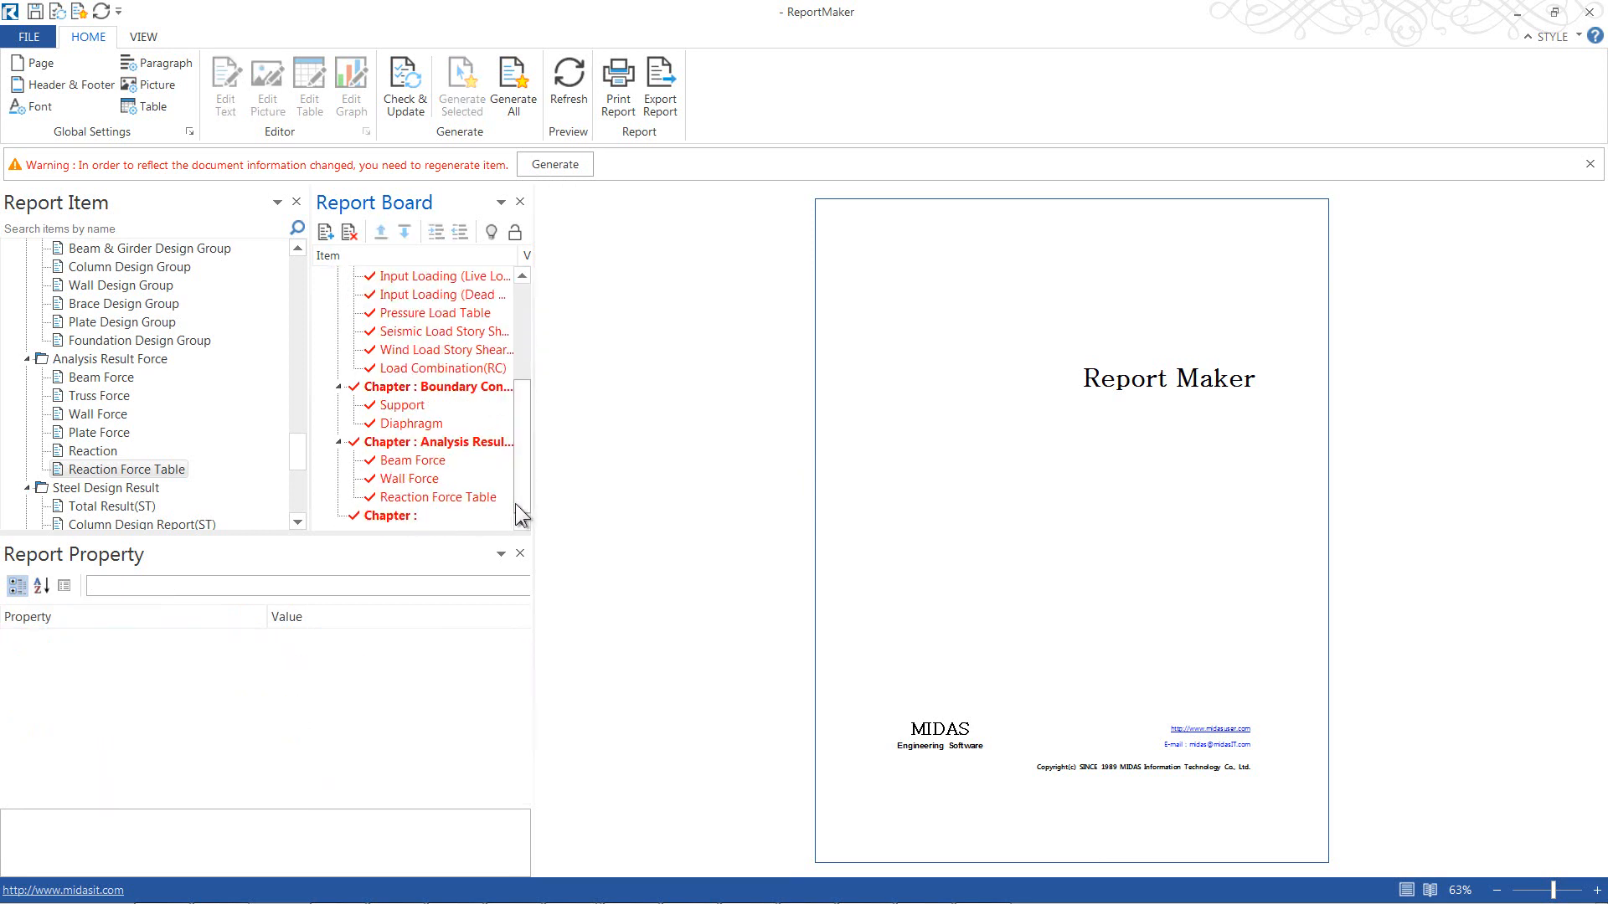
{"action": "left_click", "coordinate": [387, 517]}
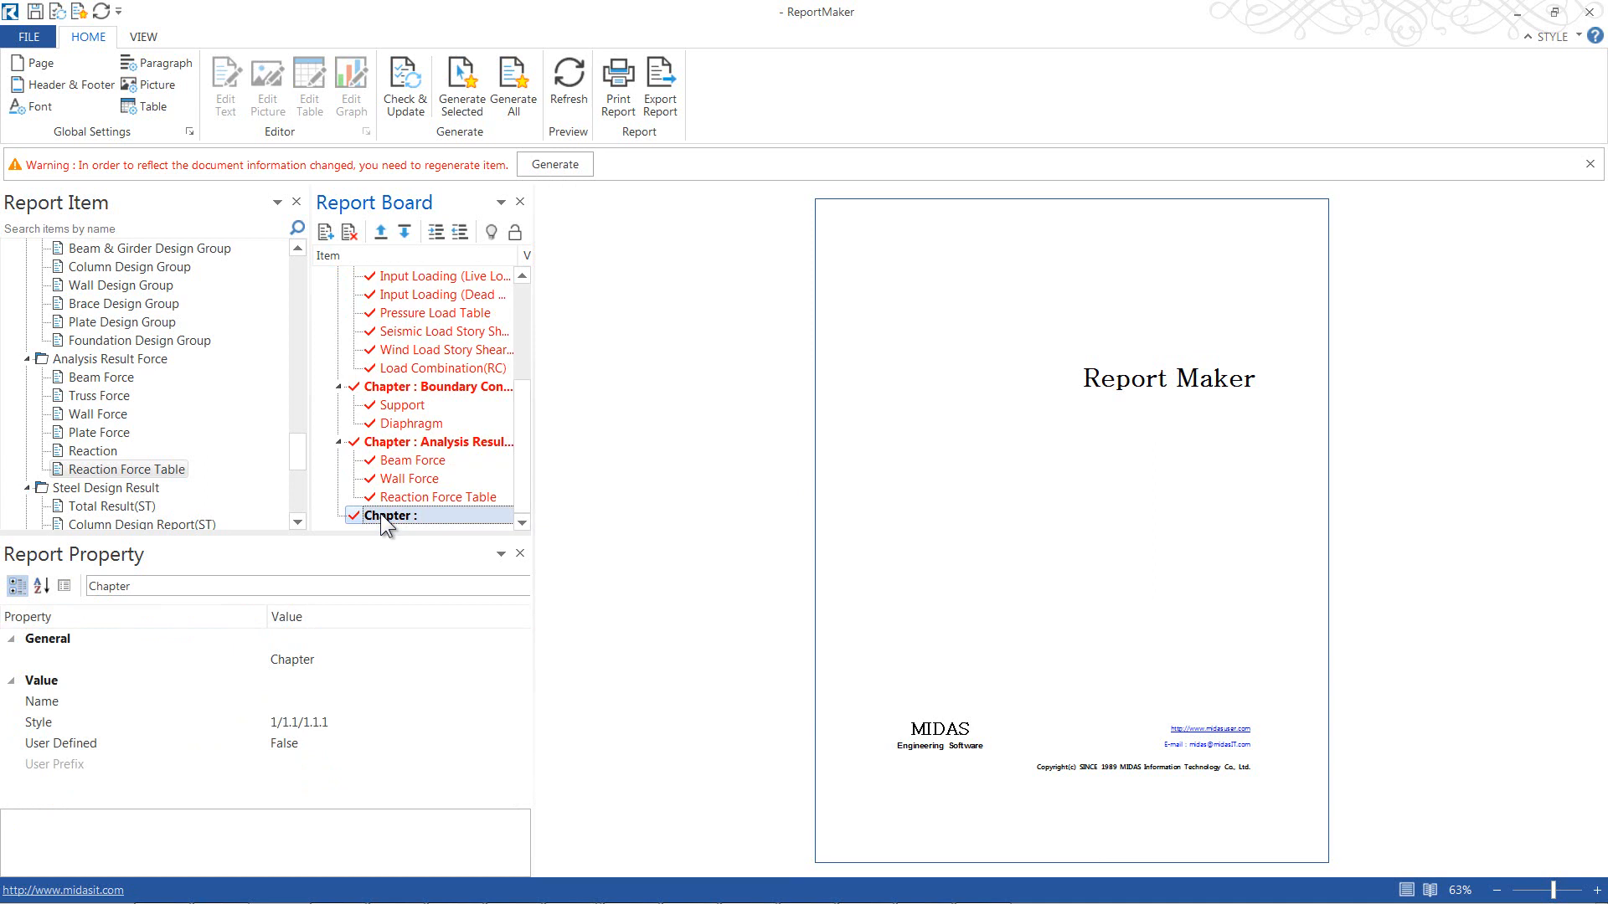
{"action": "left_click", "coordinate": [235, 700]}
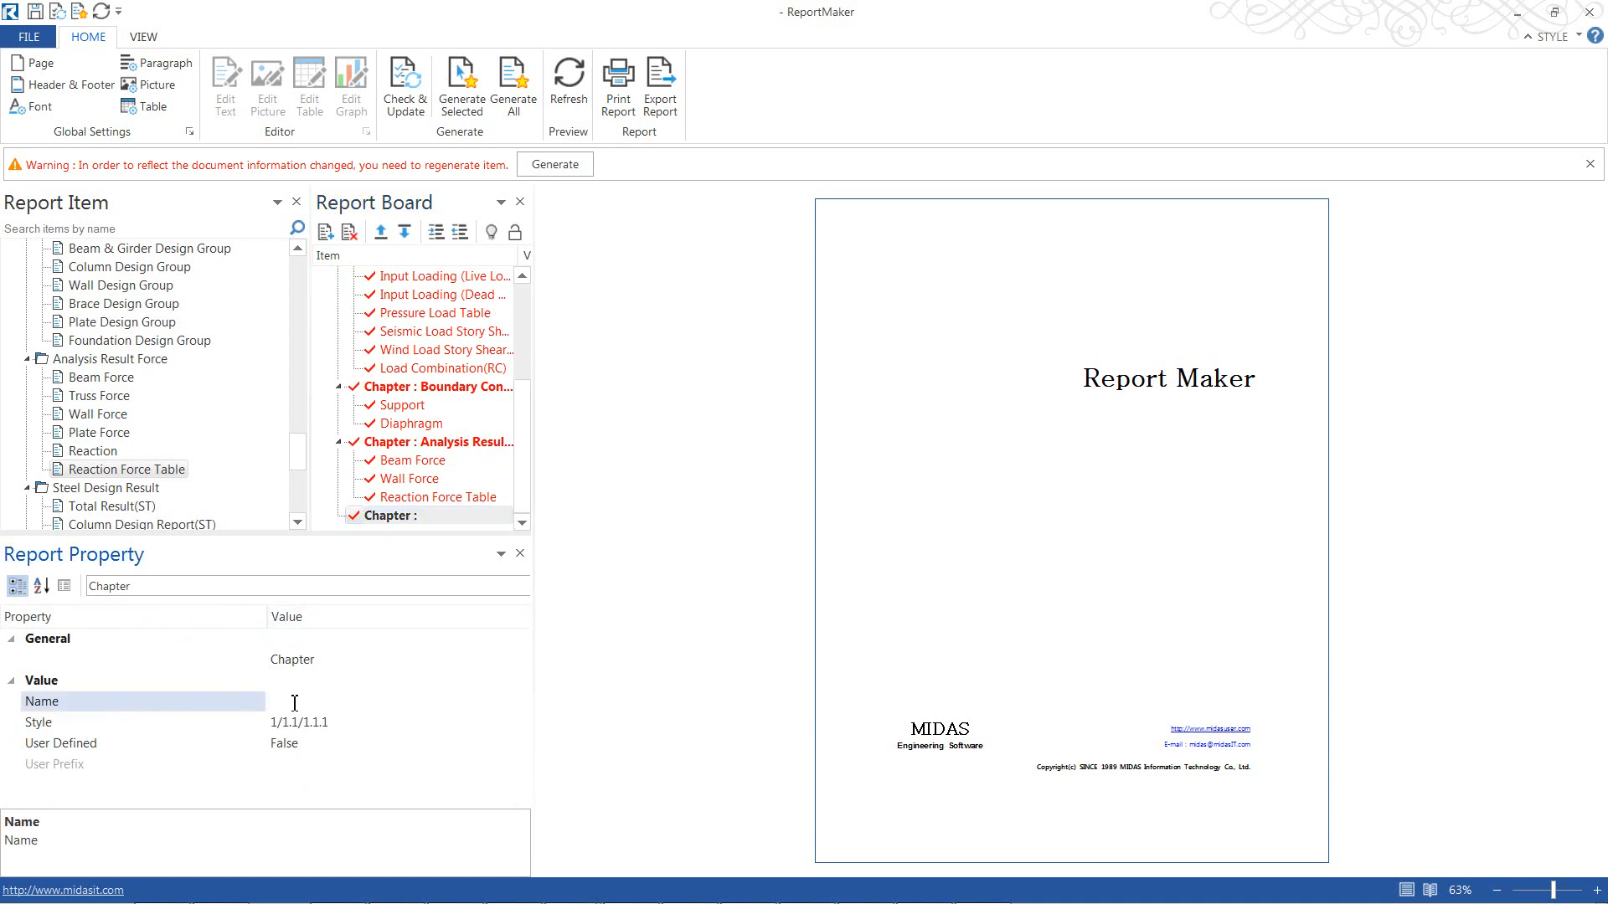
{"action": "type", "text": "Design Results"}
Step: Add Total Result(RC) from the Concrete Design Result items to the Design Results chapter and generate the report
{"action": "scroll", "coordinate": [334, 356], "scroll_direction": "up", "scroll_amount": 1}
{"action": "left_click_drag", "start_coordinate": [297, 460], "coordinate": [290, 490]}
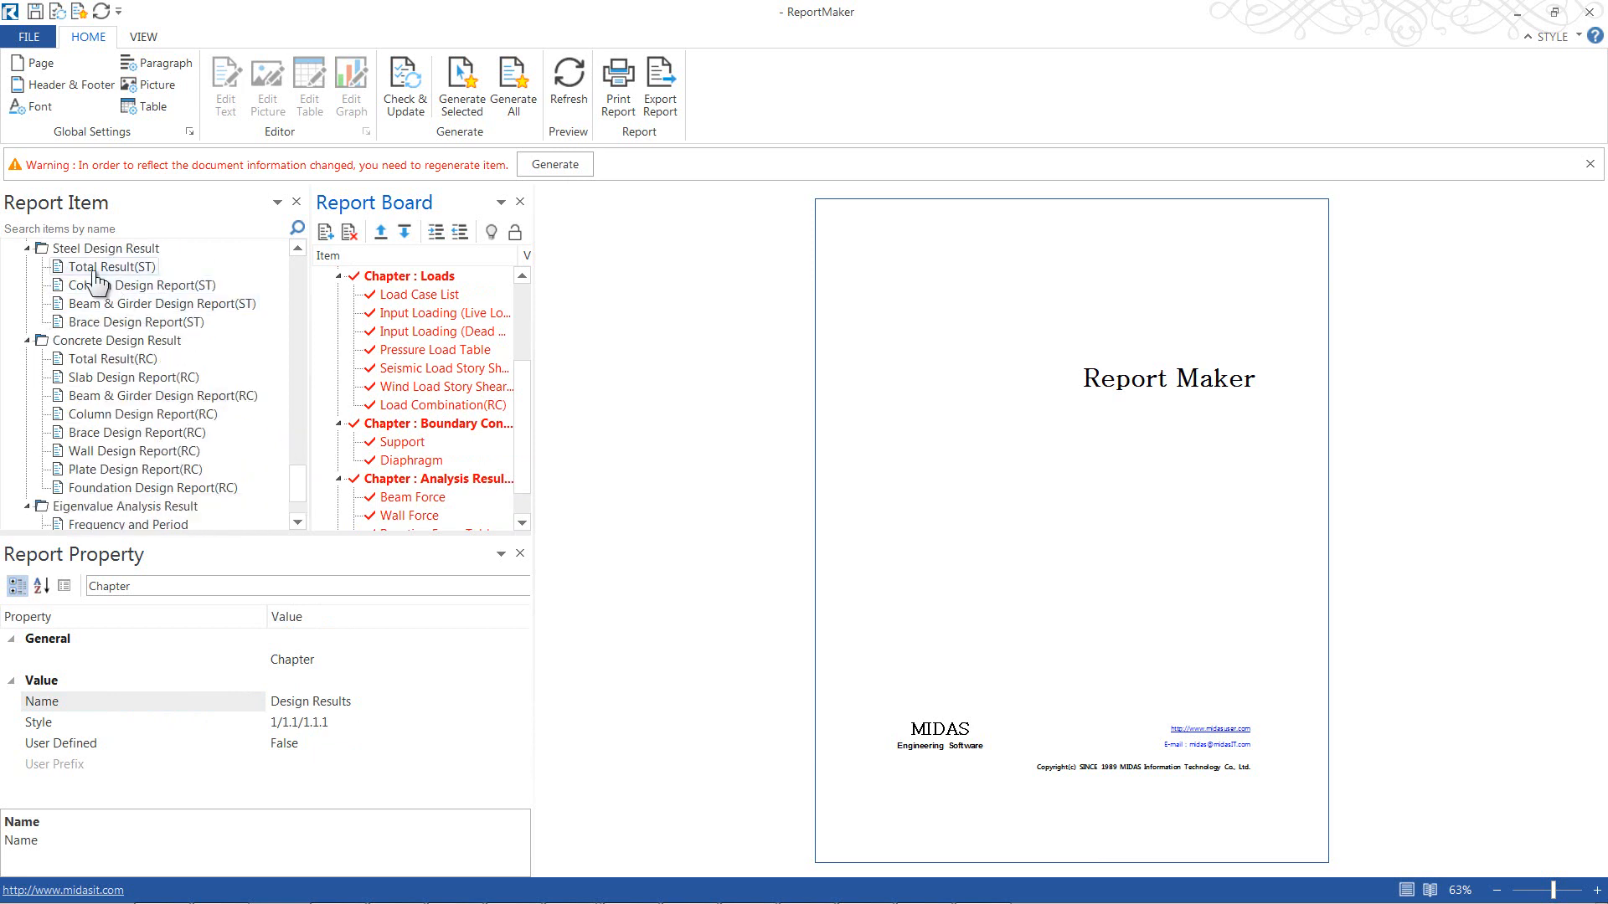
{"action": "left_click", "coordinate": [103, 362]}
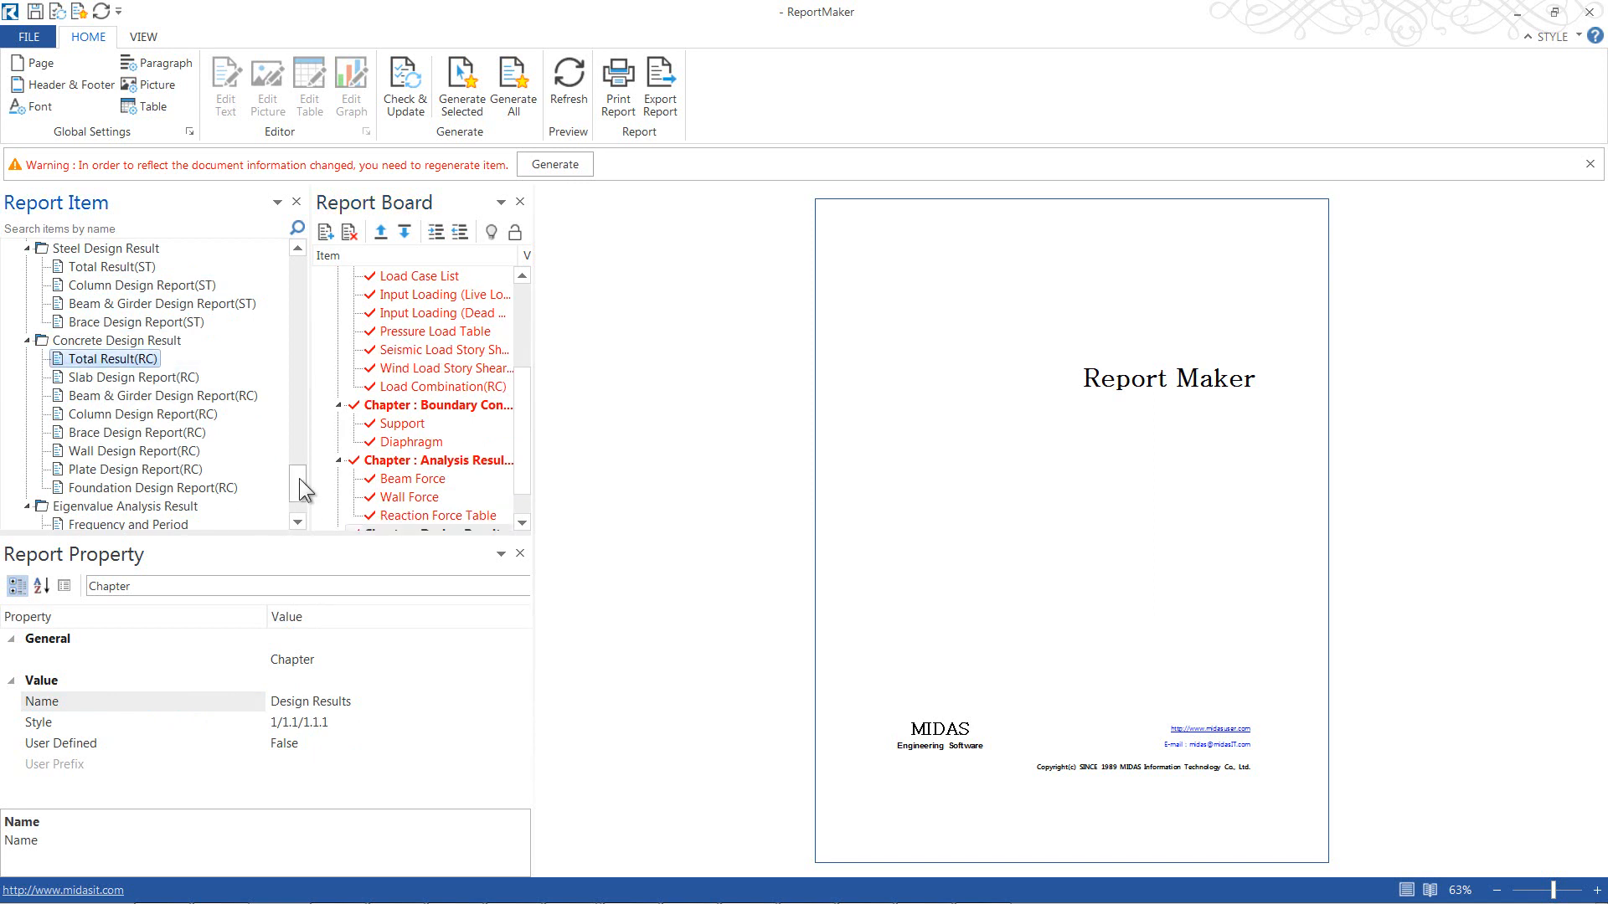
{"action": "left_click_drag", "start_coordinate": [300, 480], "coordinate": [295, 506]}
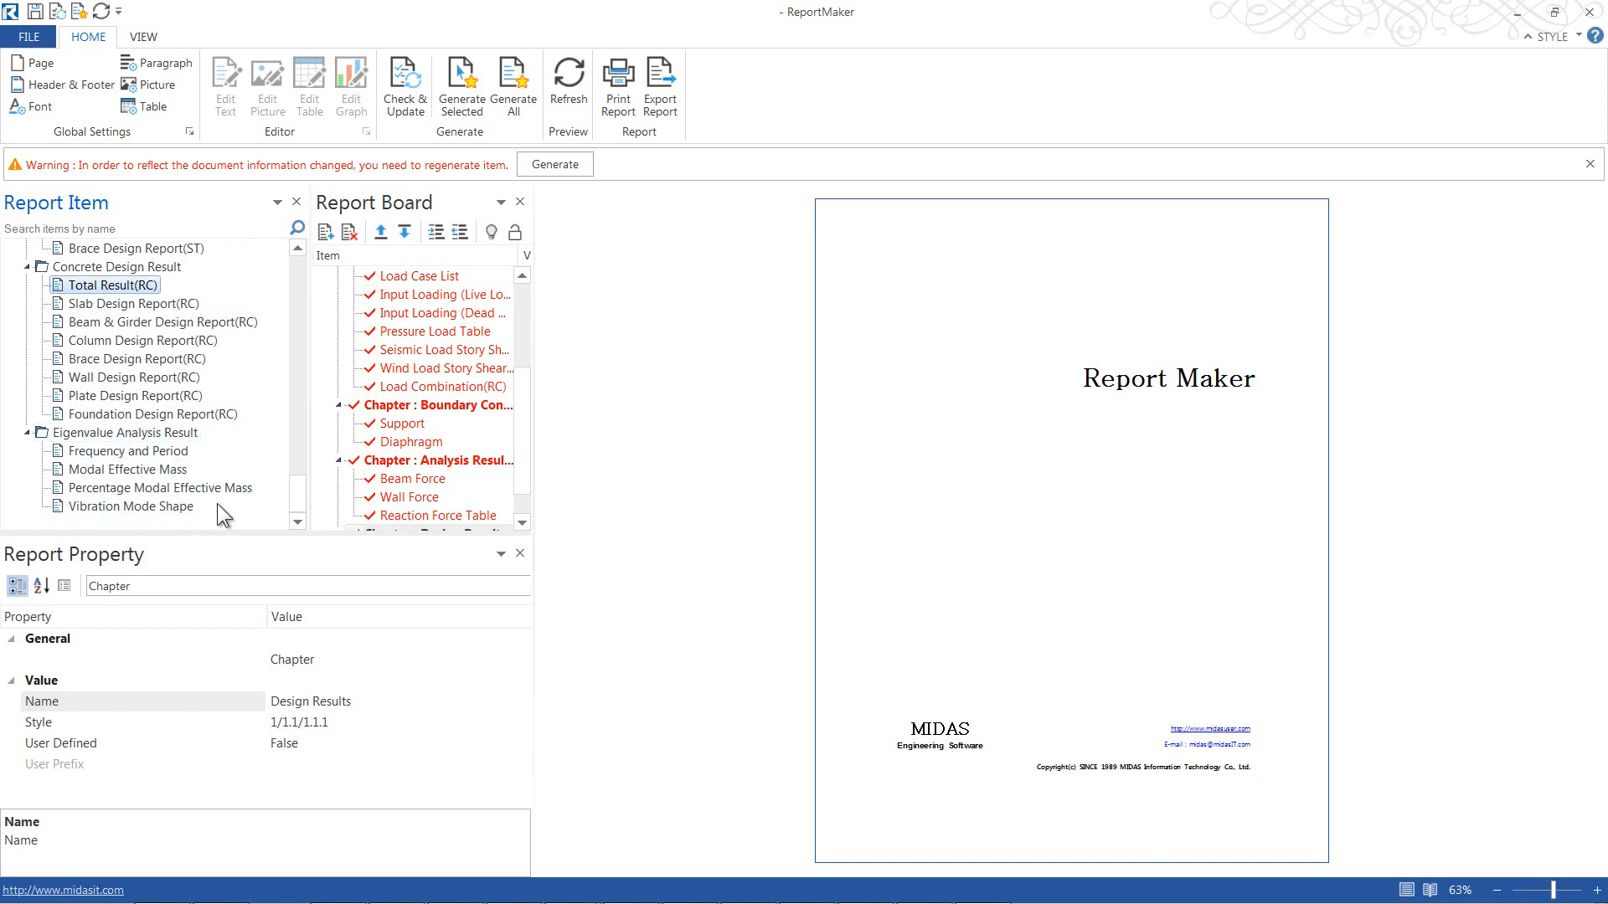
{"action": "left_click_drag", "start_coordinate": [521, 423], "coordinate": [513, 333]}
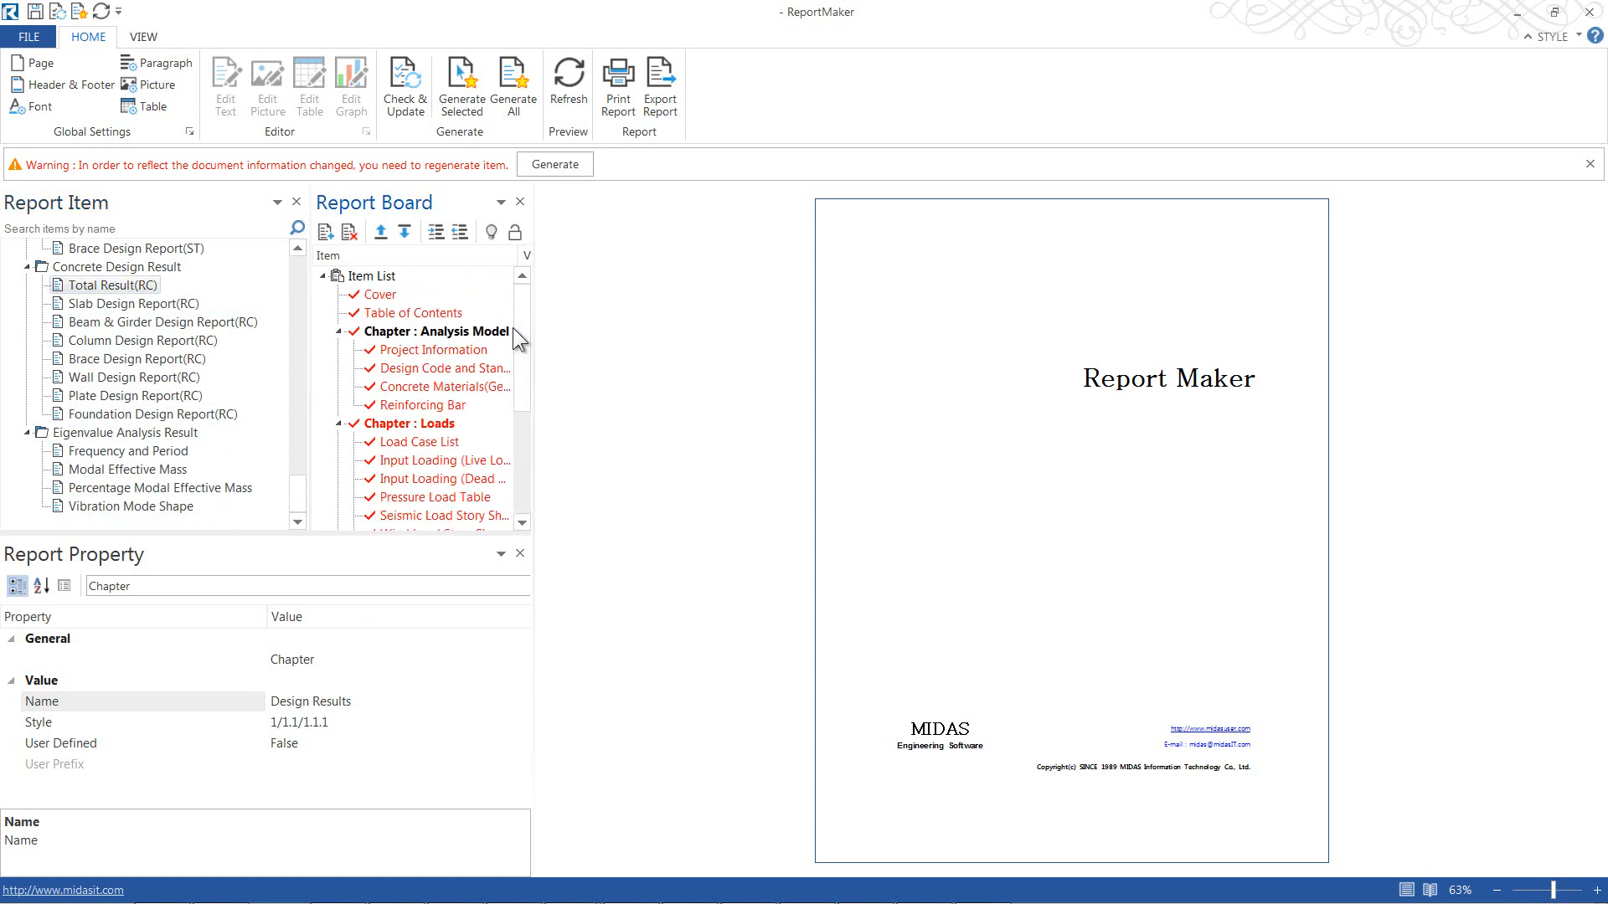
{"action": "left_click", "coordinate": [559, 165]}
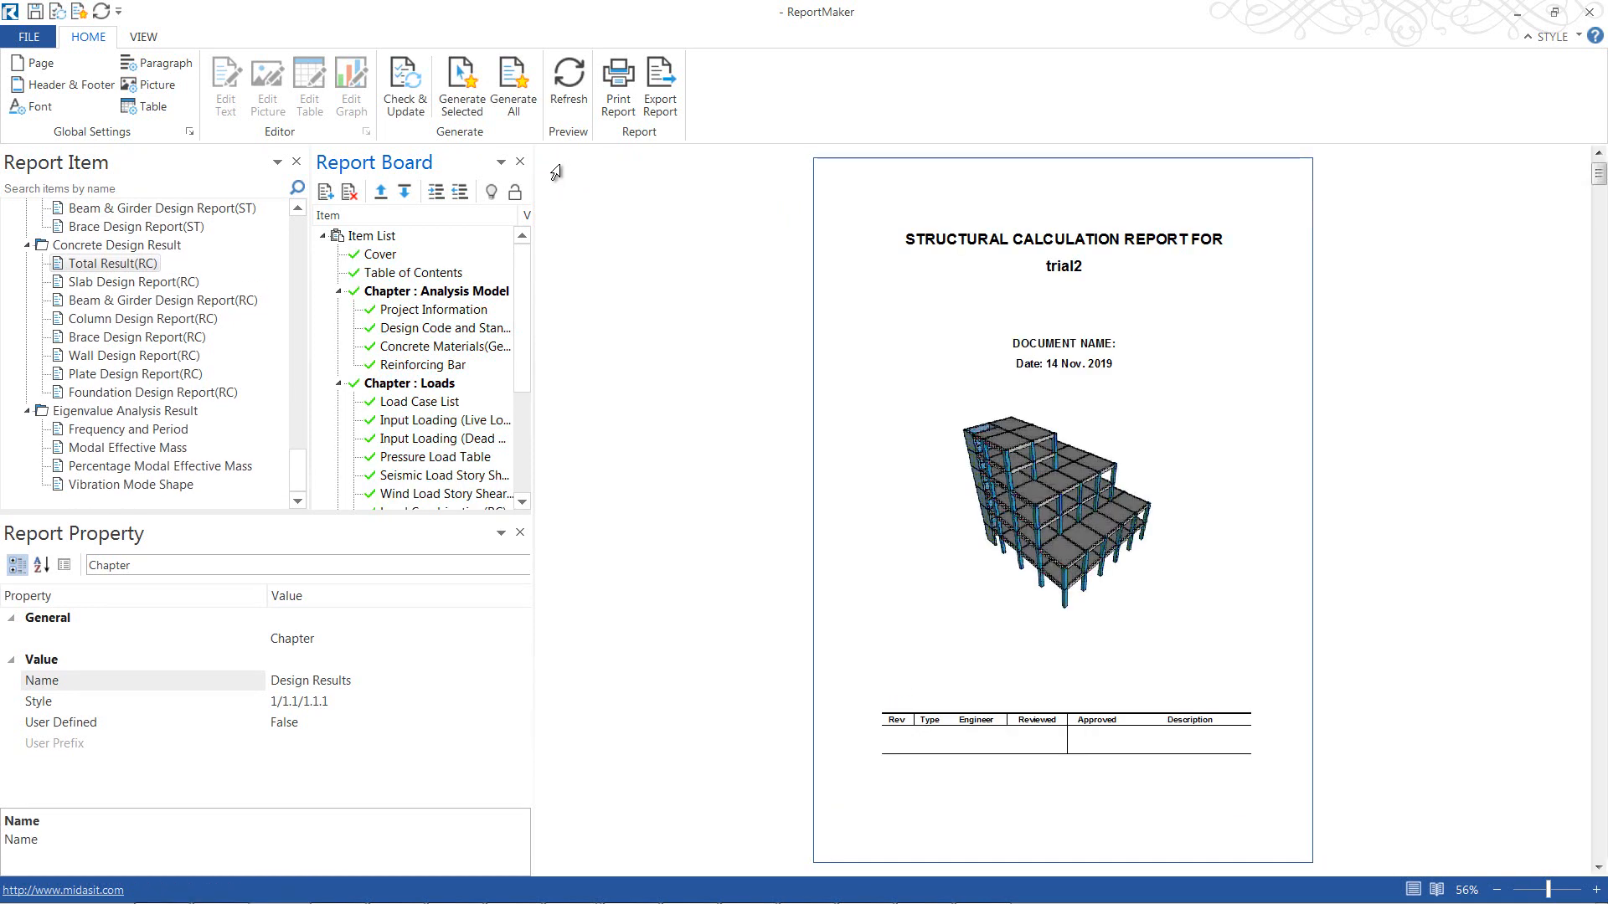
Step: Review the generated report preview, checking the contents page, the Analysis Model data, the support condition pictures and the following pages
{"action": "left_click", "coordinate": [1470, 579]}
{"action": "scroll", "coordinate": [1469, 579], "scroll_direction": "down", "scroll_amount": 1}
{"action": "scroll", "coordinate": [1470, 579], "scroll_direction": "up", "scroll_amount": 1}
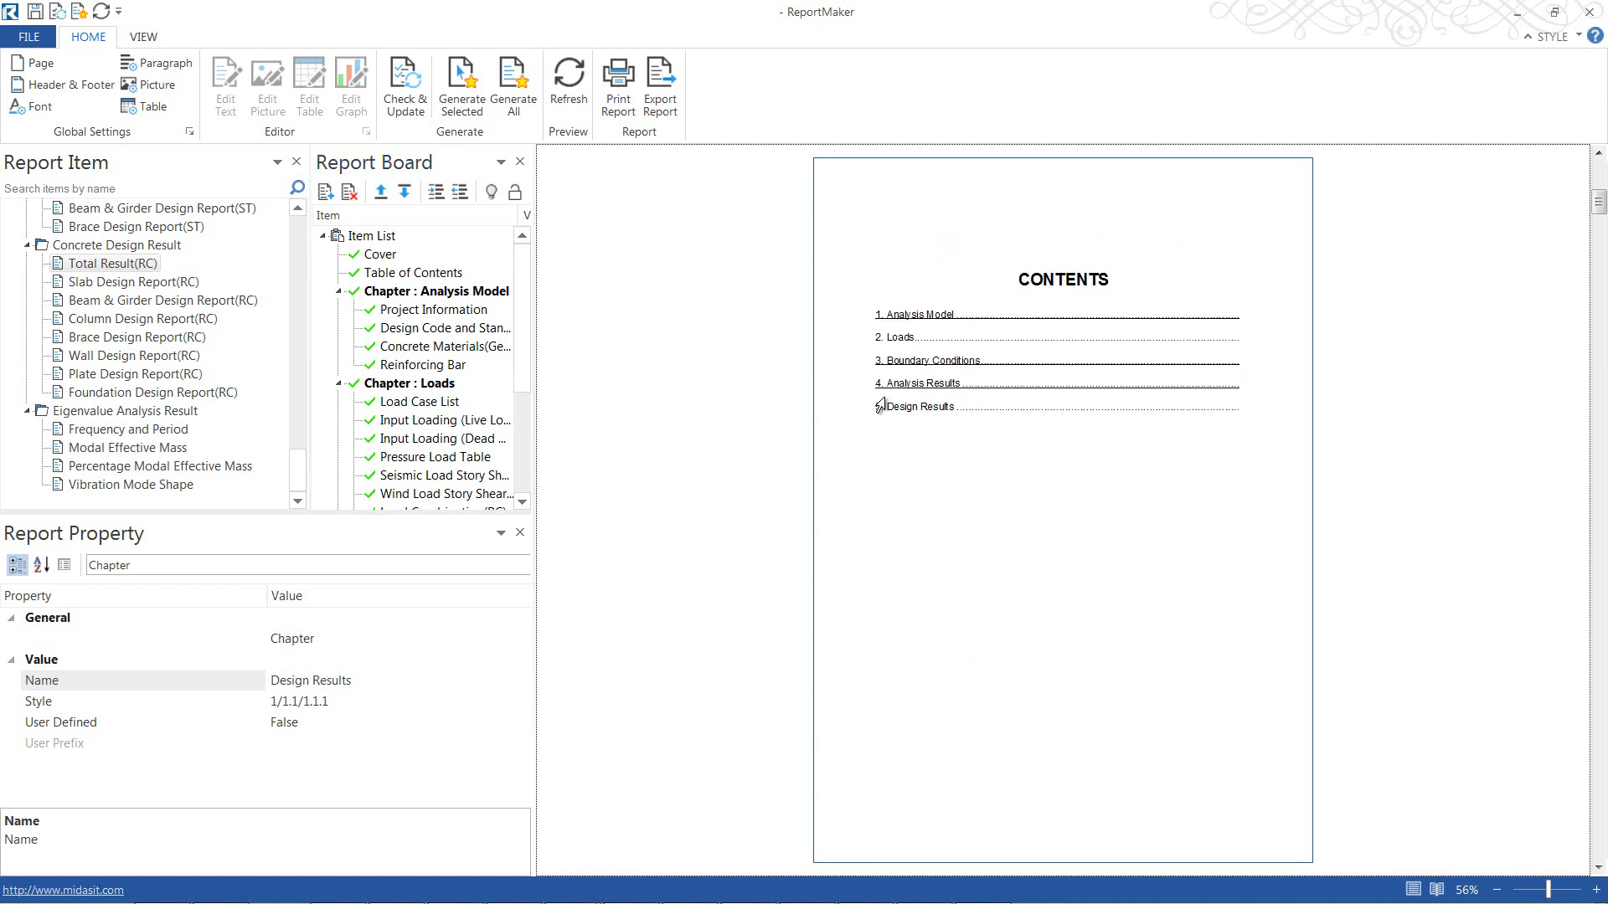
{"action": "scroll", "coordinate": [1221, 435], "scroll_direction": "down", "scroll_amount": 1}
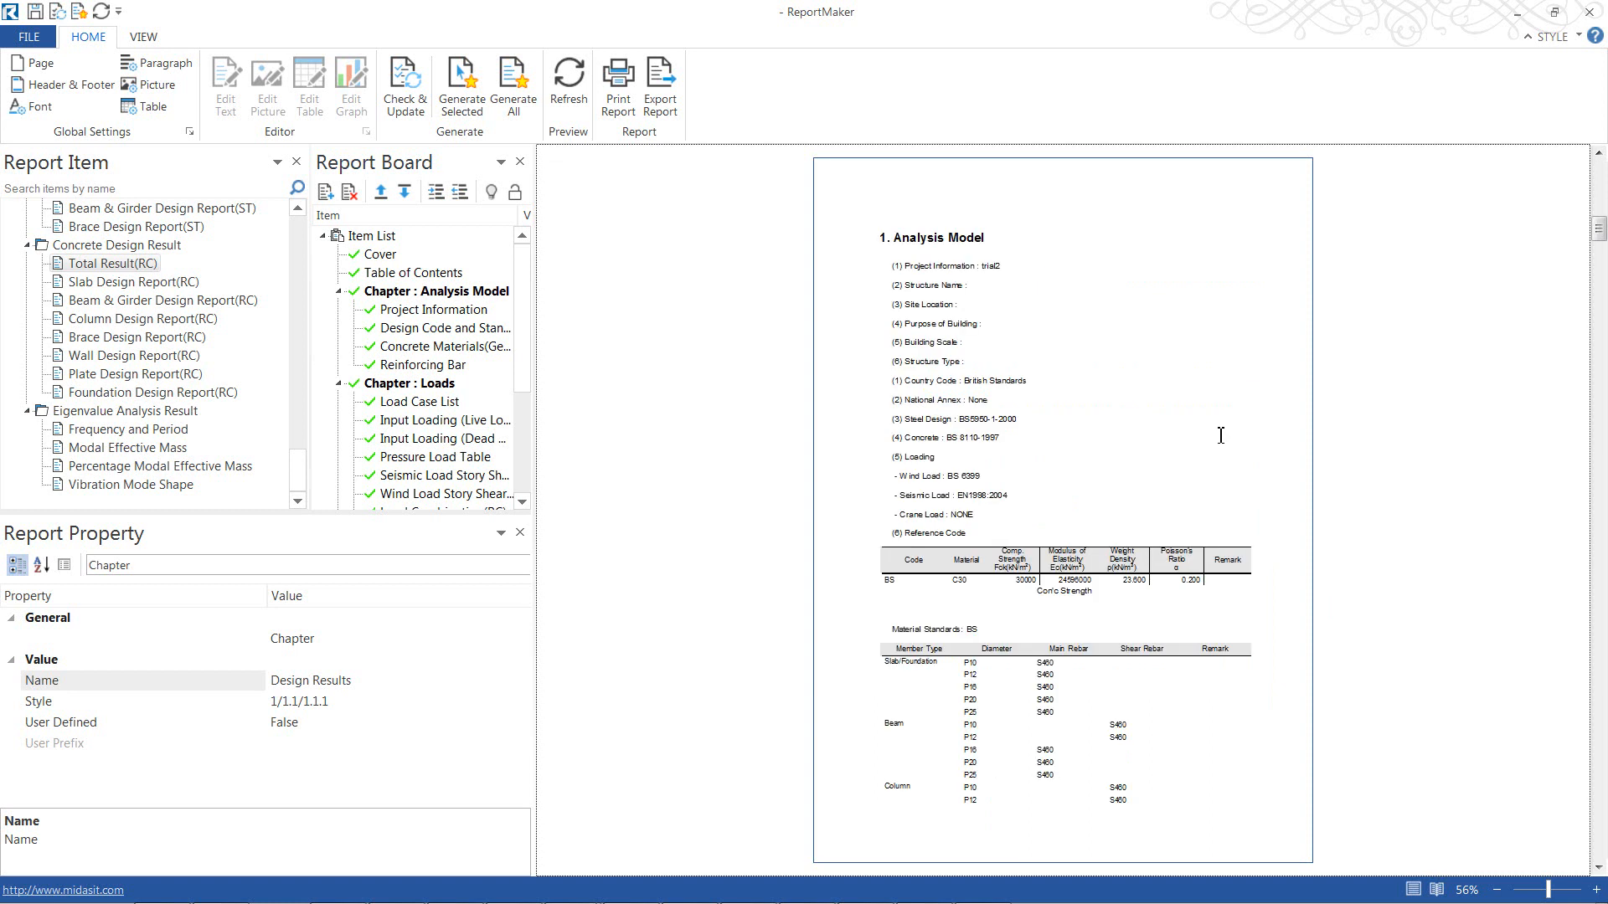
{"action": "scroll", "coordinate": [1221, 435], "scroll_direction": "up", "scroll_amount": 2, "text": "ctrl"}
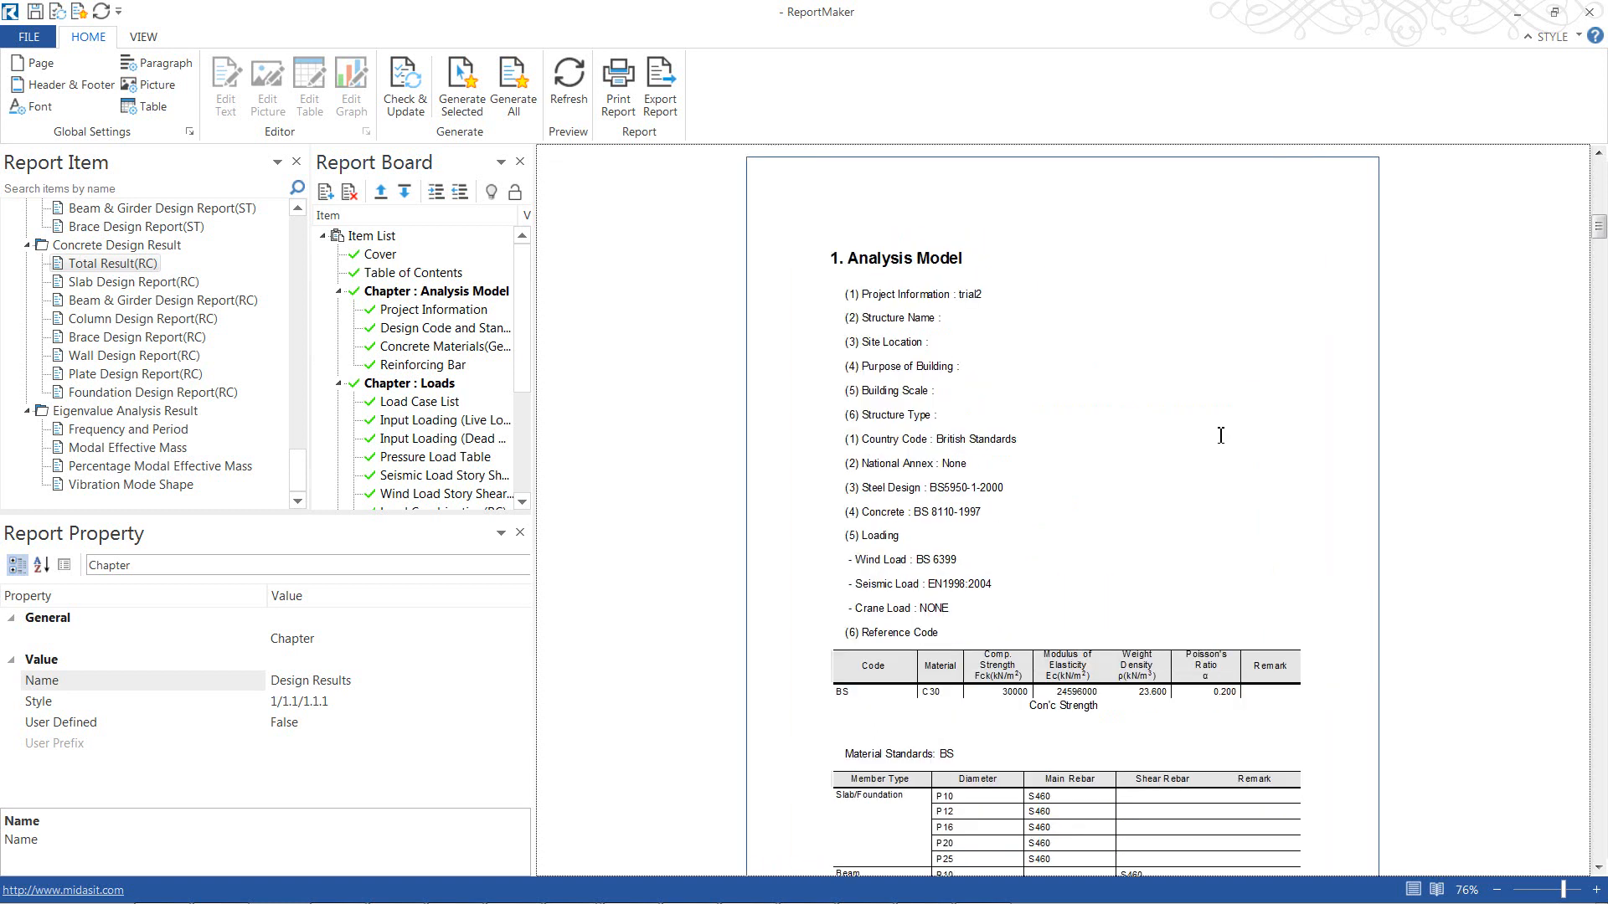
{"action": "scroll", "coordinate": [1222, 435], "scroll_direction": "down", "scroll_amount": 3}
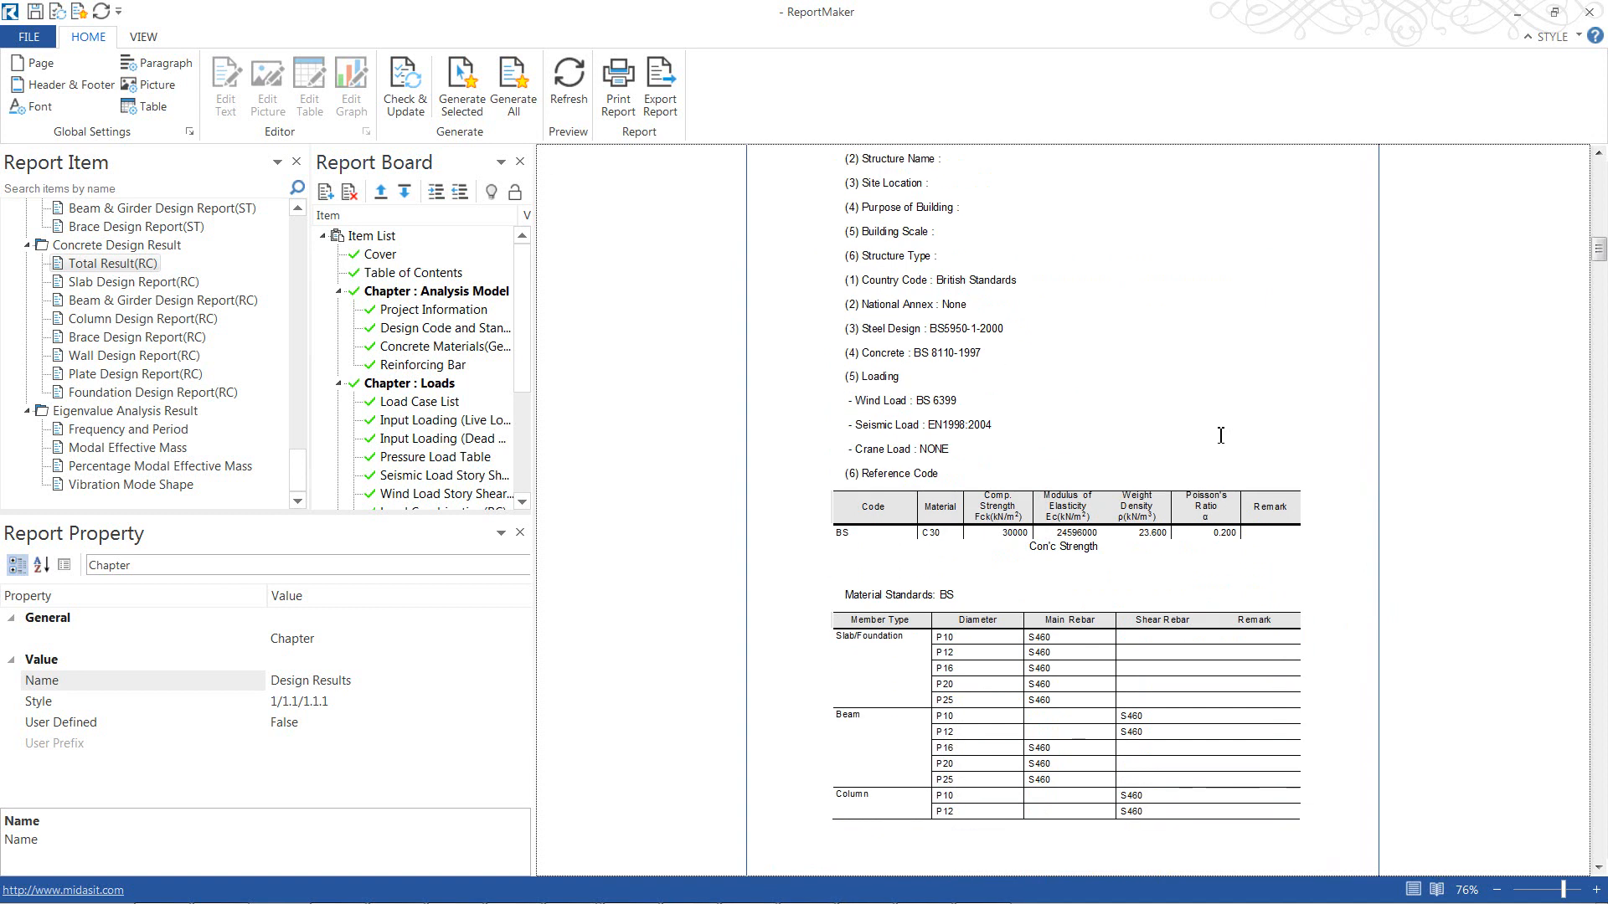
{"action": "scroll", "coordinate": [1221, 435], "scroll_direction": "down", "scroll_amount": 15}
{"action": "scroll", "coordinate": [1222, 435], "scroll_direction": "down", "scroll_amount": 10}
{"action": "scroll", "coordinate": [1221, 436], "scroll_direction": "down", "scroll_amount": 20}
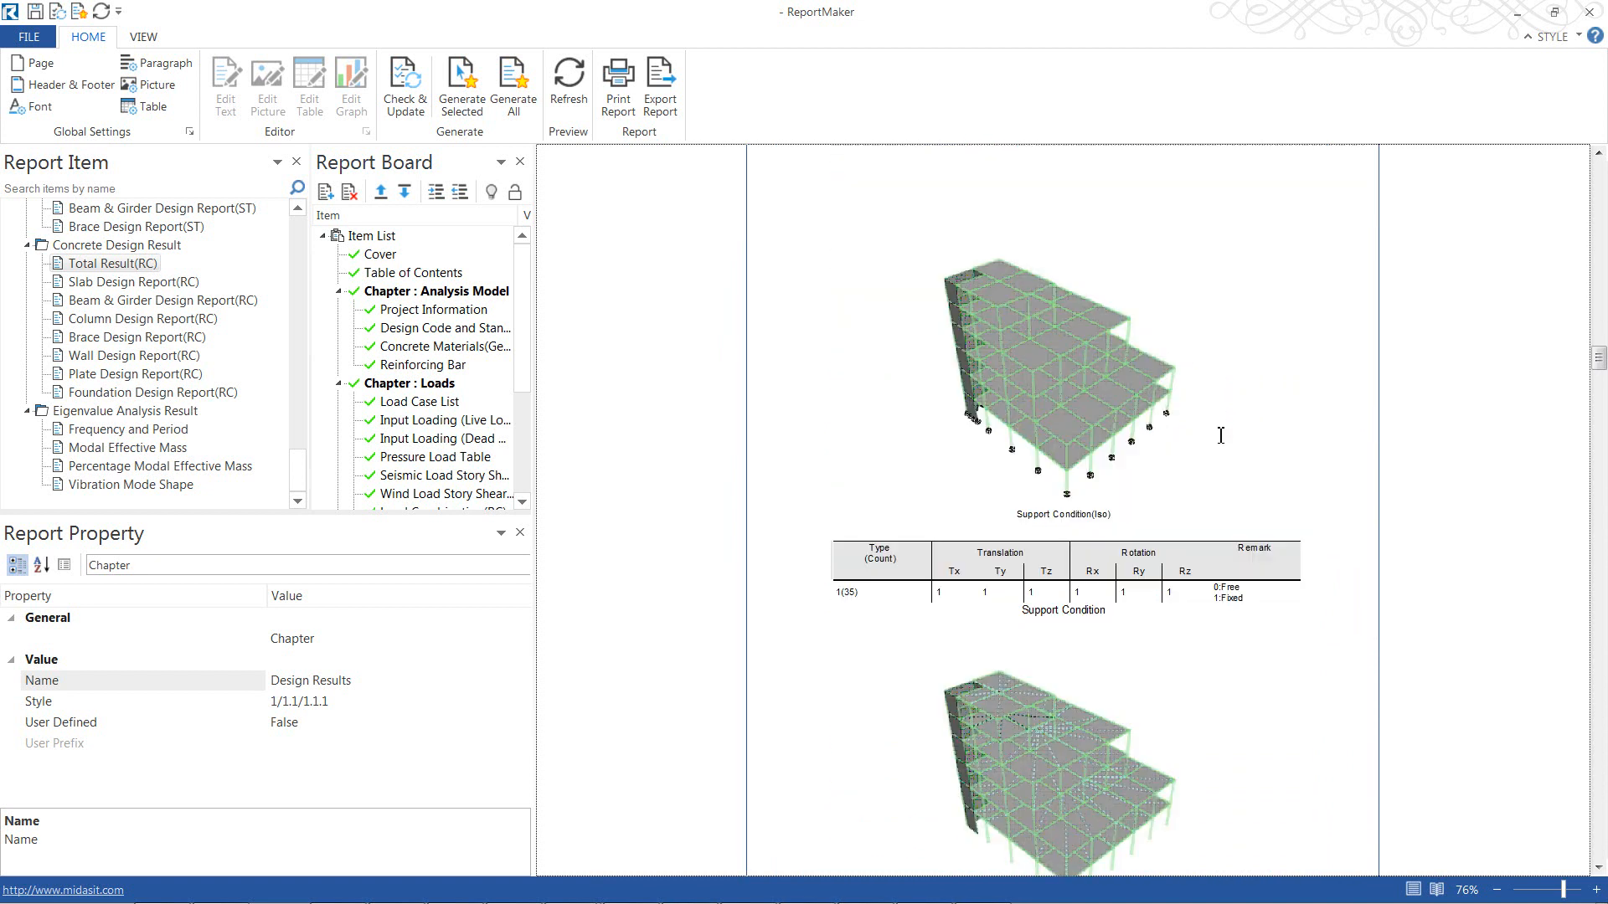
{"action": "scroll", "coordinate": [1221, 436], "scroll_direction": "down", "scroll_amount": 15}
{"action": "scroll", "coordinate": [1221, 435], "scroll_direction": "down", "scroll_amount": 1}
{"action": "left_click_drag", "start_coordinate": [1603, 403], "coordinate": [1598, 172]}
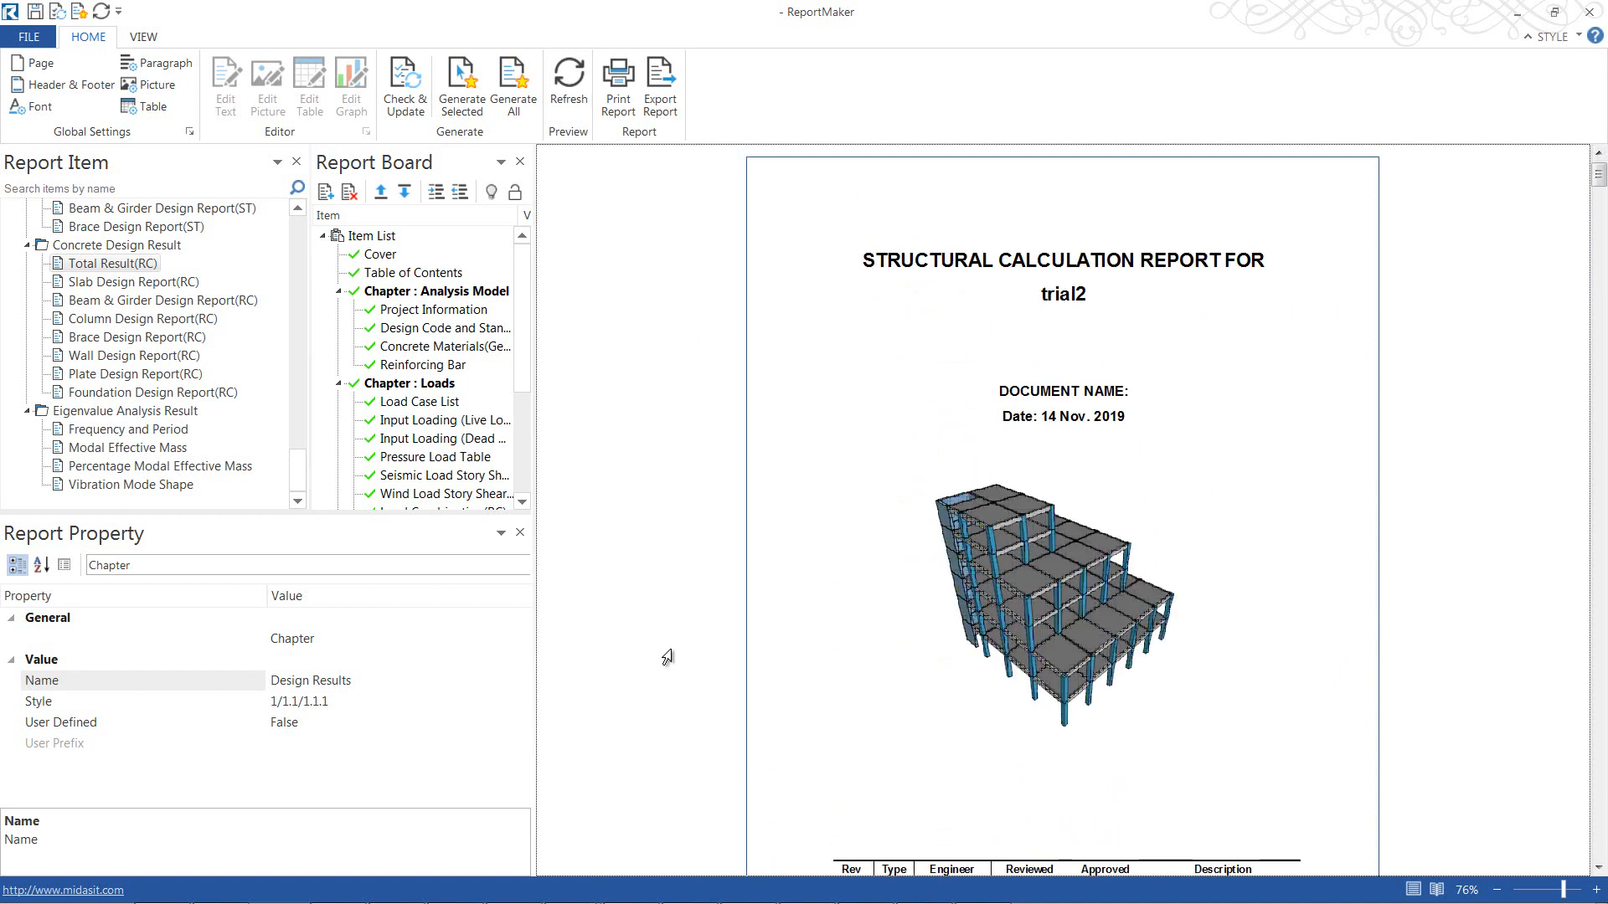
Step: Switch to midas nGen and delete the outer 2F column at grid F, allowing the existing results to be discarded
{"action": "key", "text": "alt+Tab"}
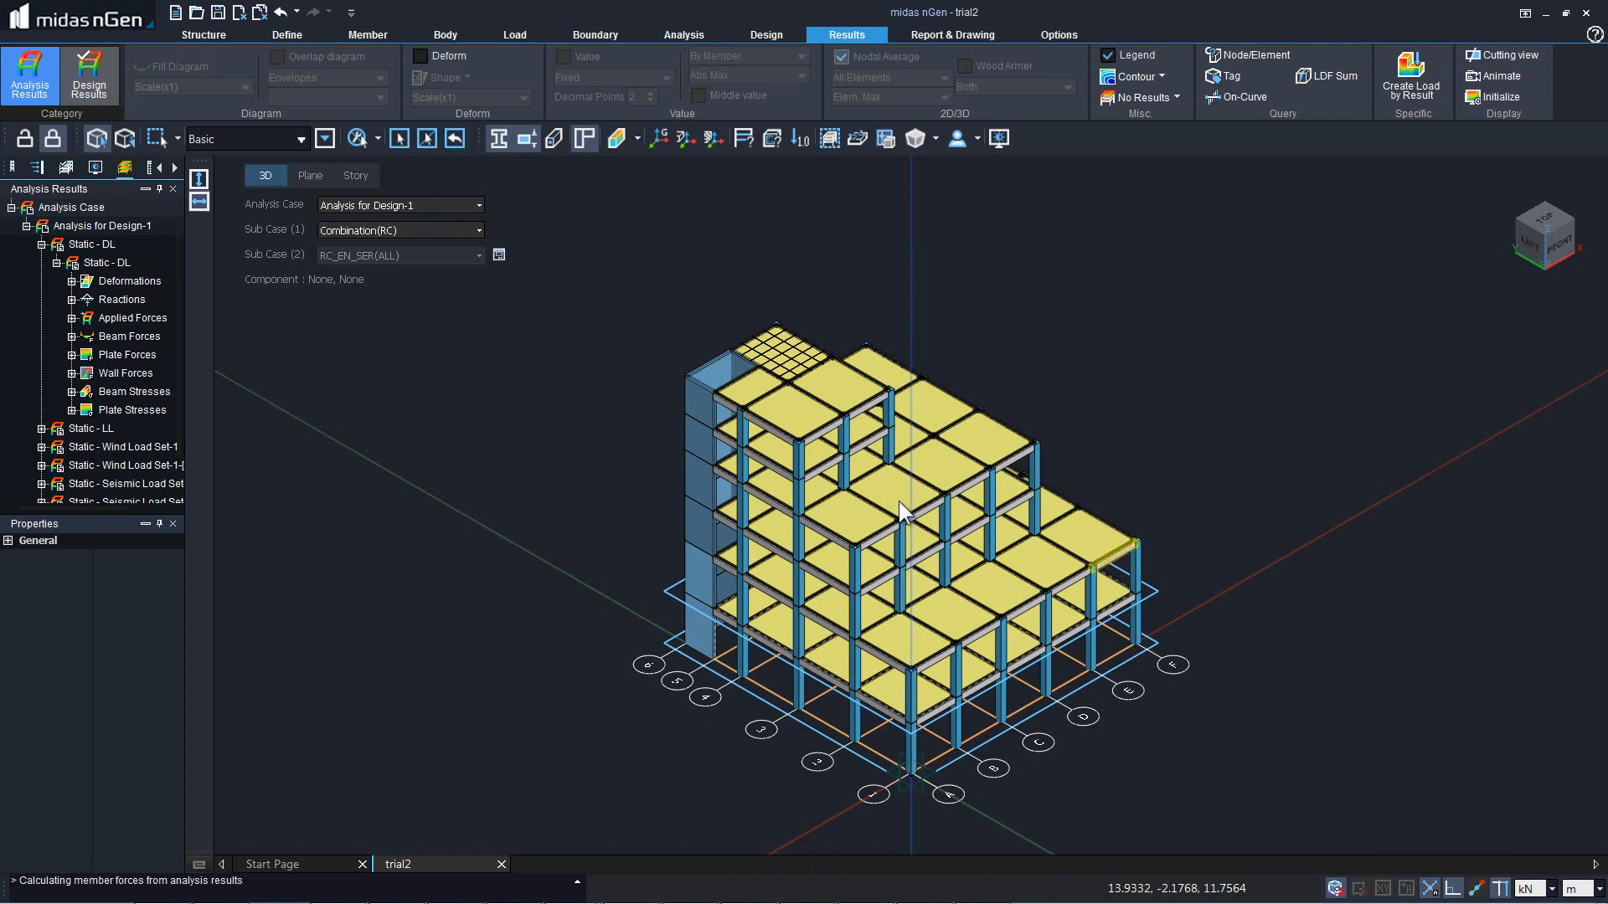
{"action": "left_click", "coordinate": [36, 167]}
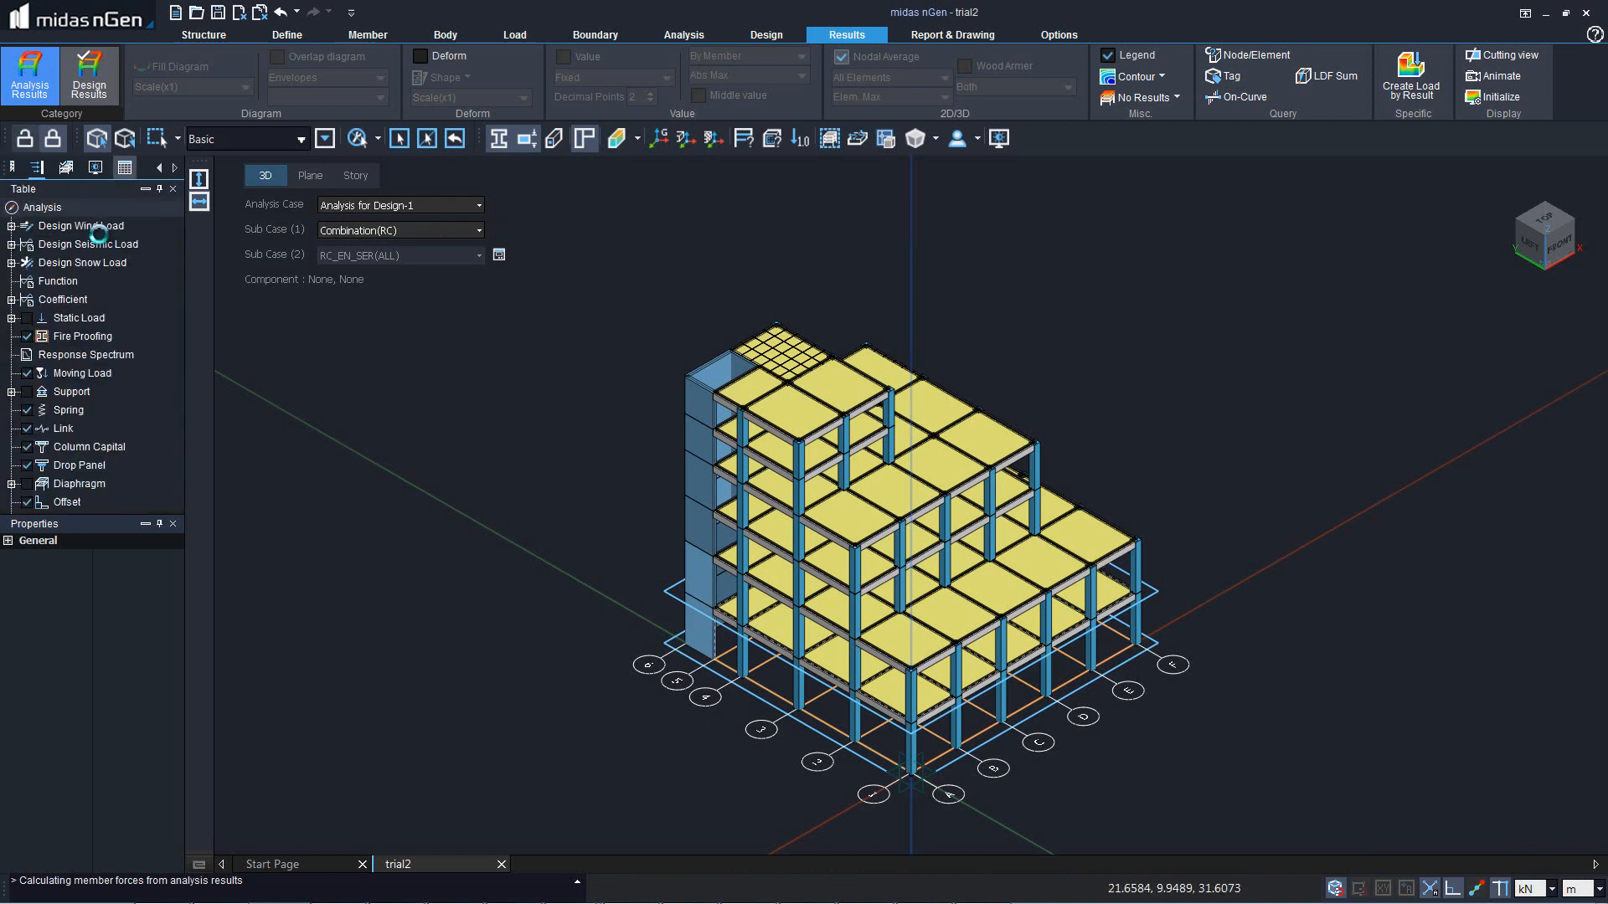
{"action": "left_click", "coordinate": [1139, 576]}
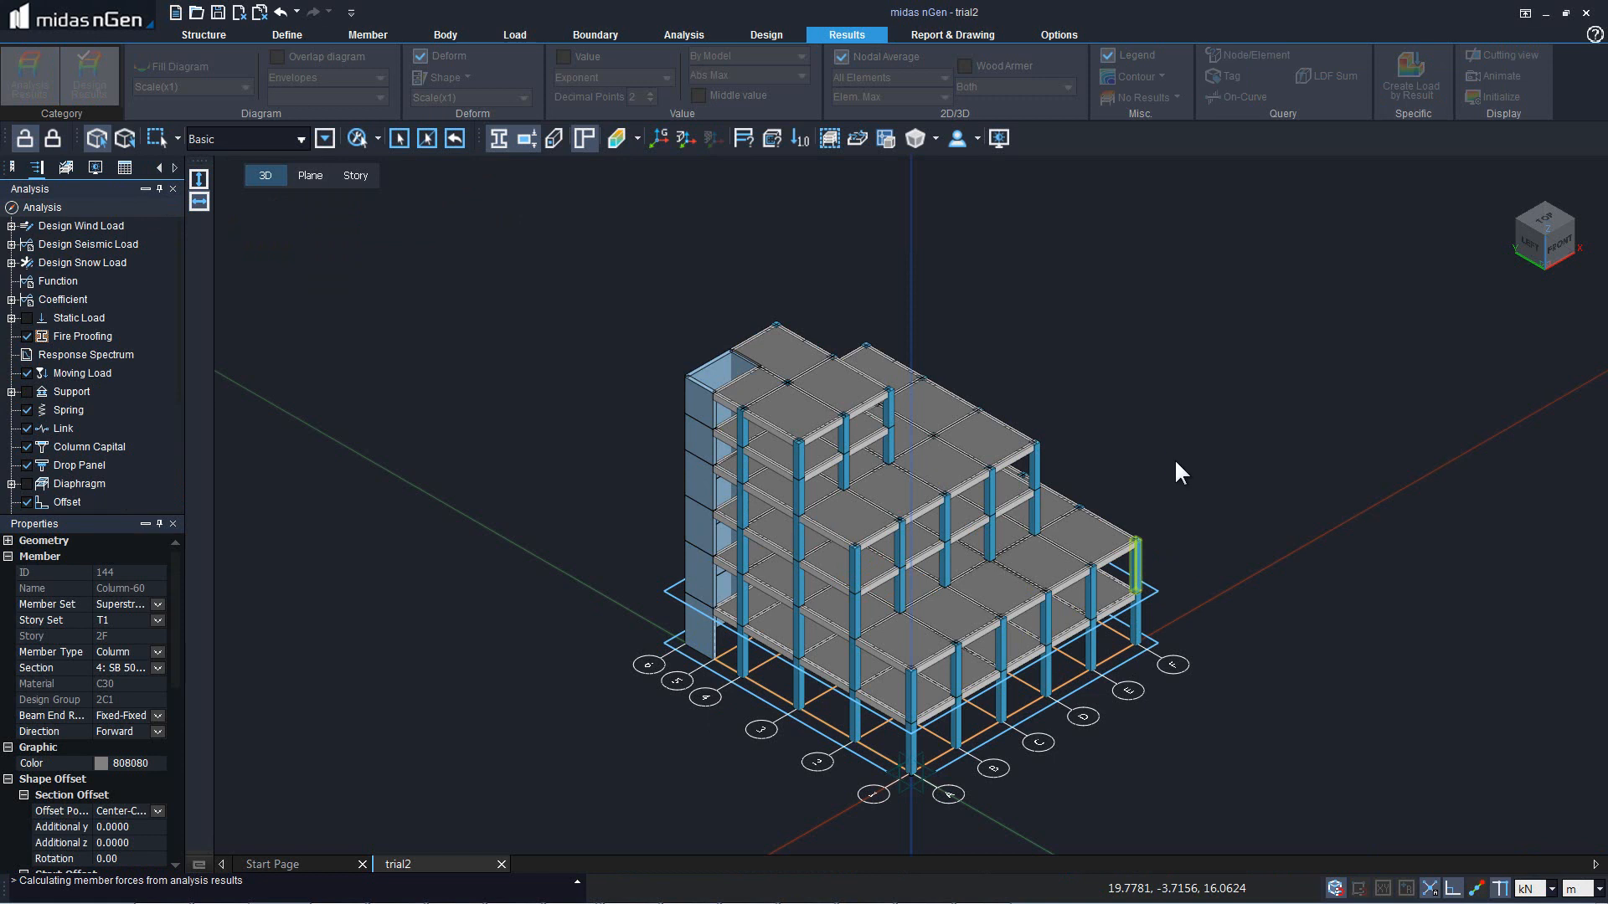
{"action": "key", "text": "Delete"}
{"action": "left_click", "coordinate": [853, 507]}
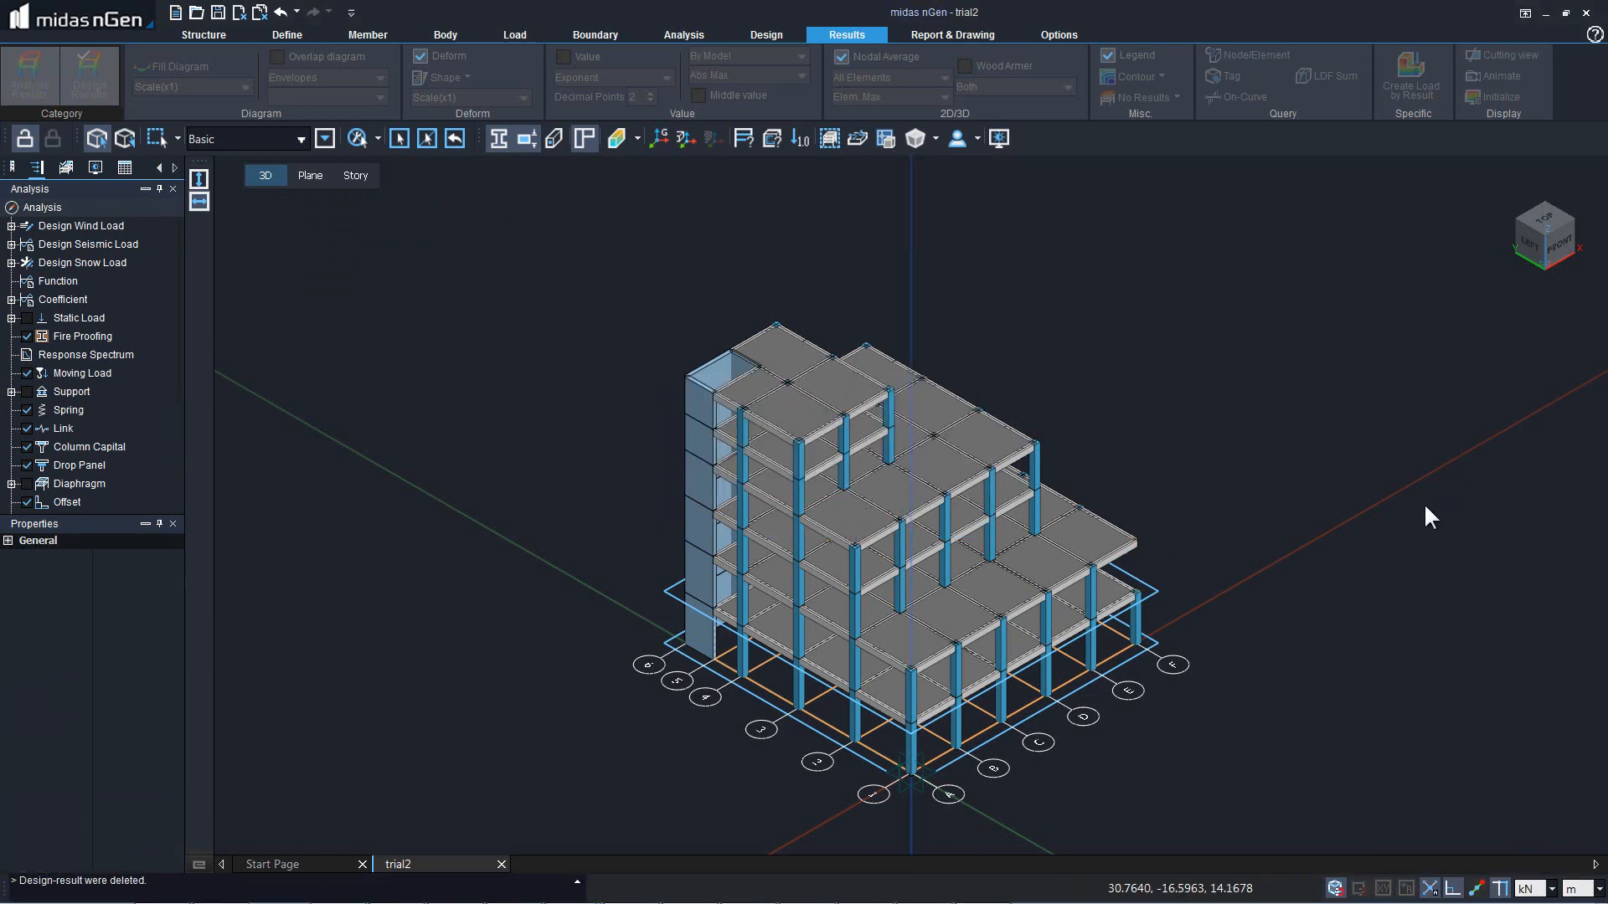
Step: Run the full analysis and design for Analysis for Design-1 and Design Case 1 with Rebar Auto-Arrangement and previous data deleted
{"action": "left_click", "coordinate": [776, 32]}
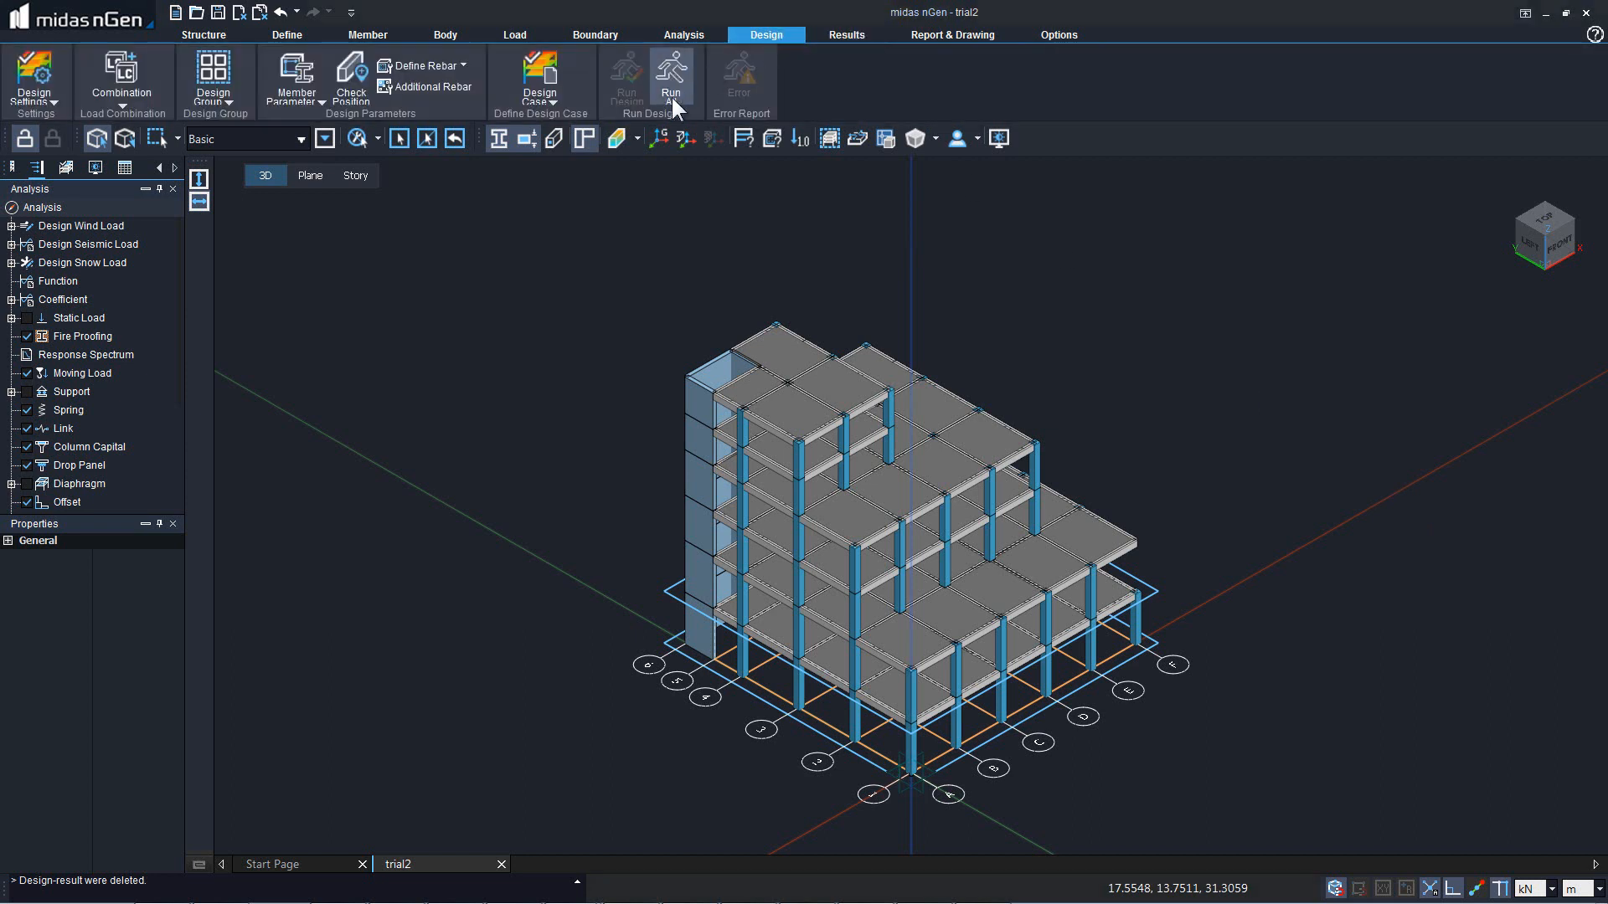
{"action": "left_click", "coordinate": [671, 73]}
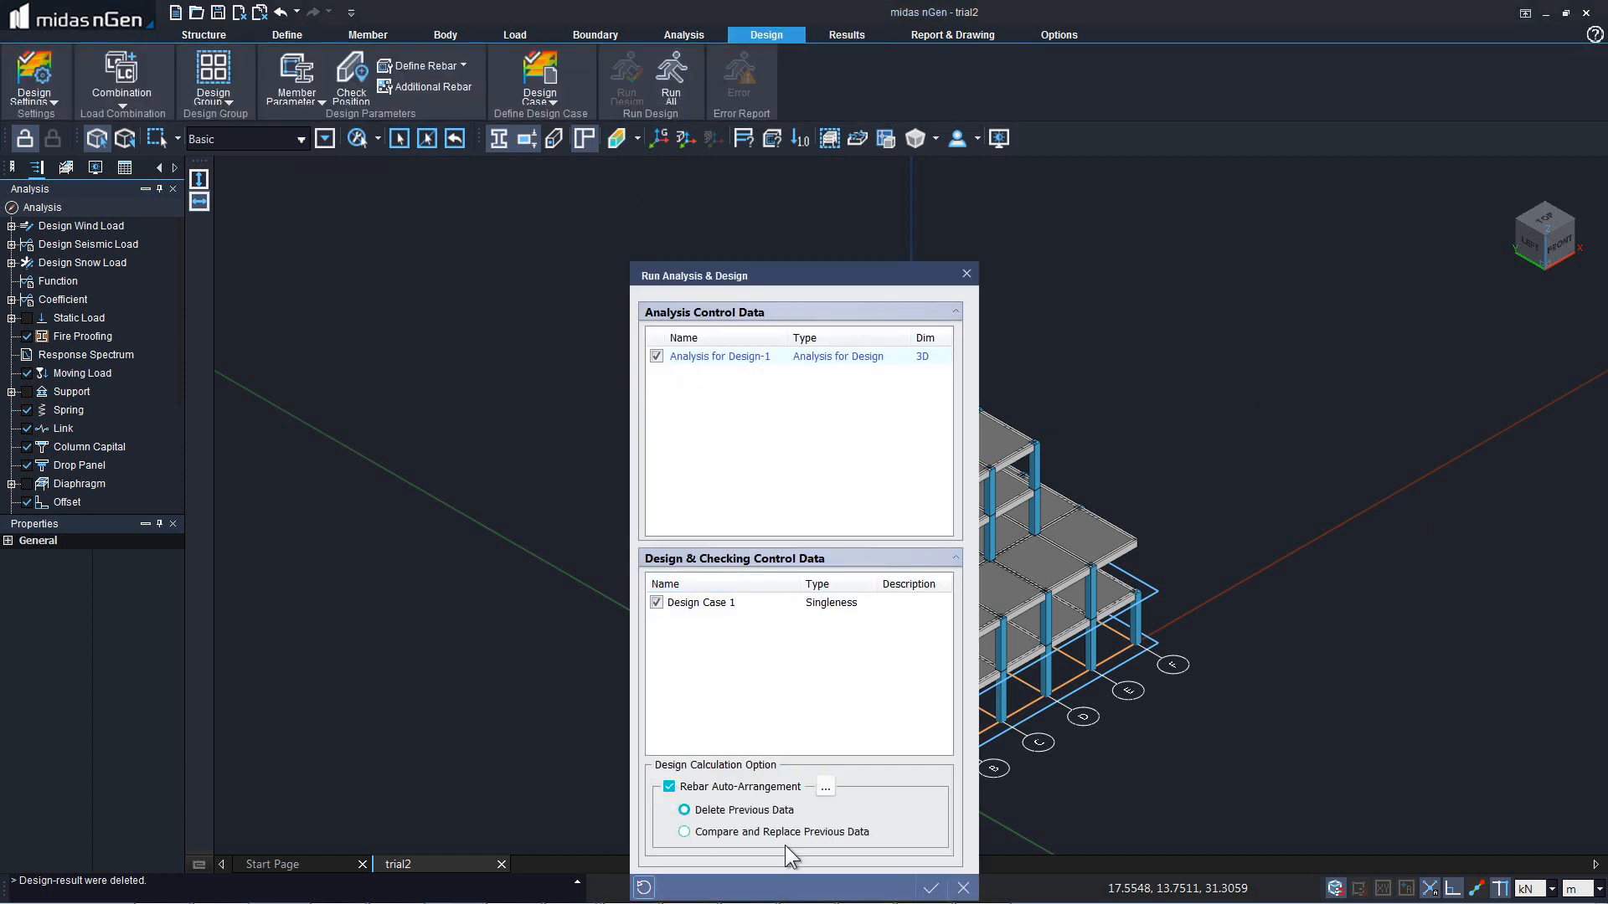
{"action": "left_click", "coordinate": [930, 888]}
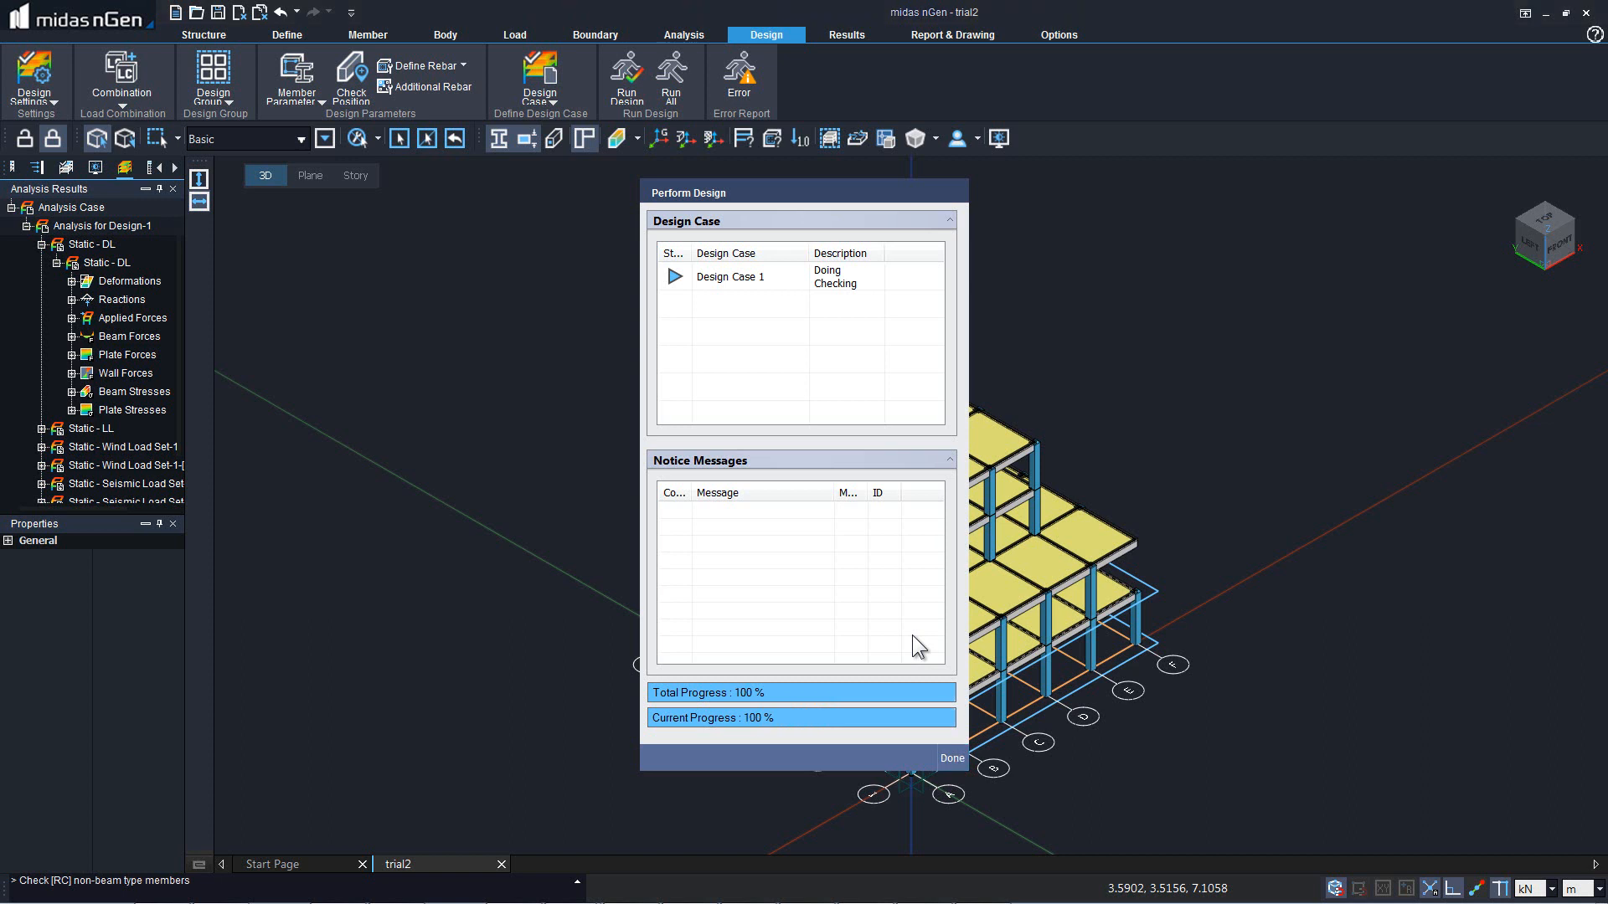
Step: Switch back to ReportMaker, check and update the report data against the changed model, and regenerate the report
{"action": "key", "text": "alt+Tab"}
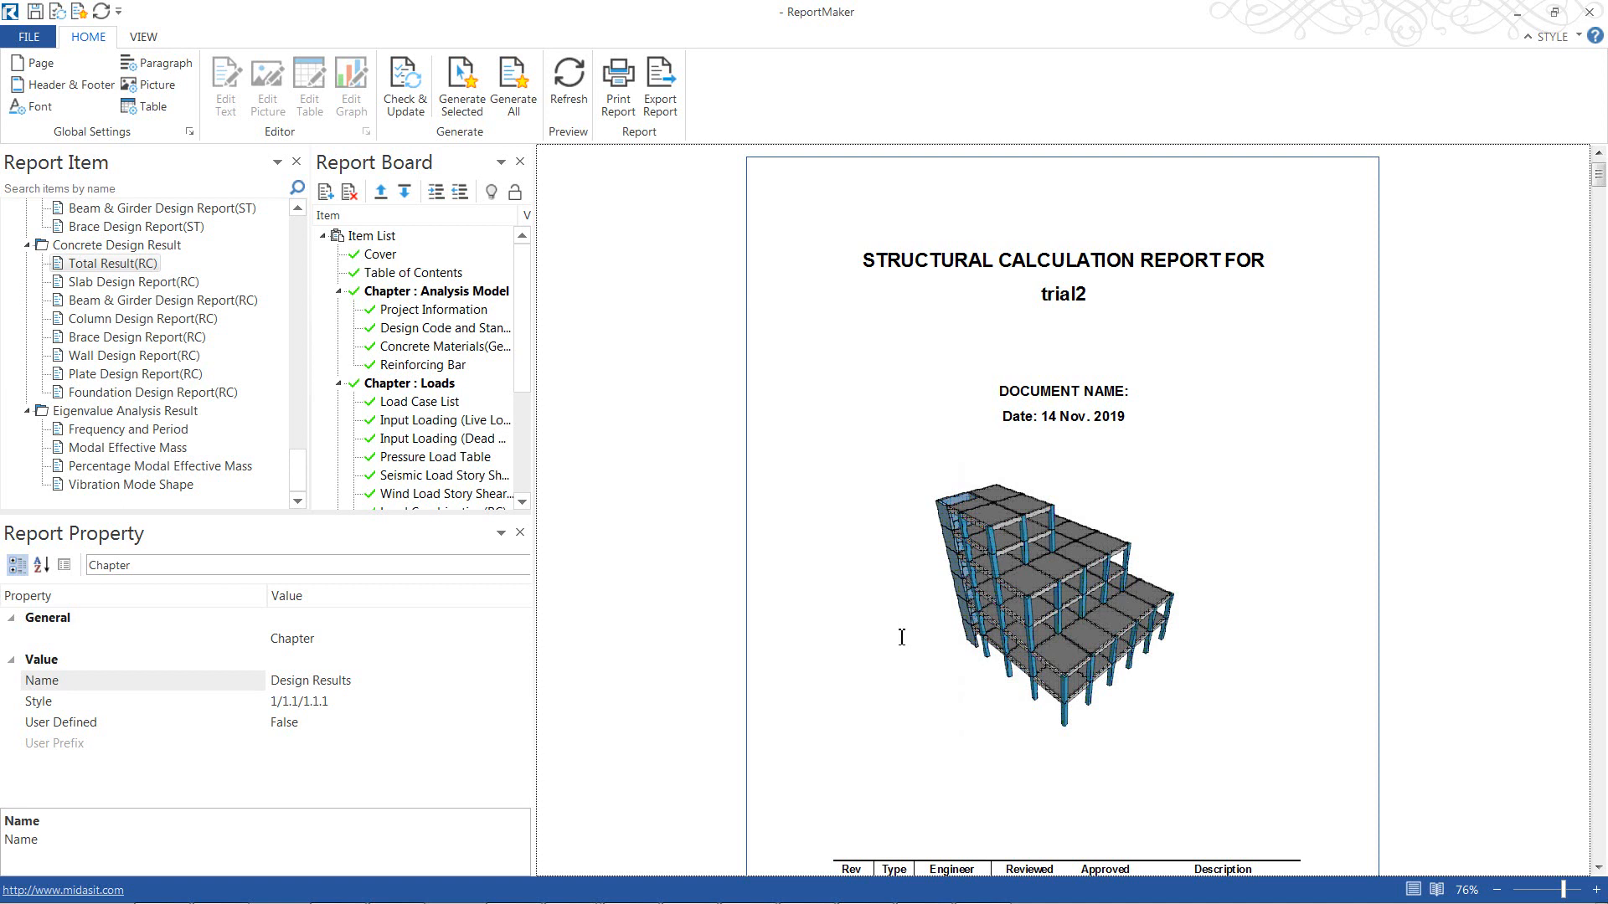
{"action": "left_click", "coordinate": [410, 91]}
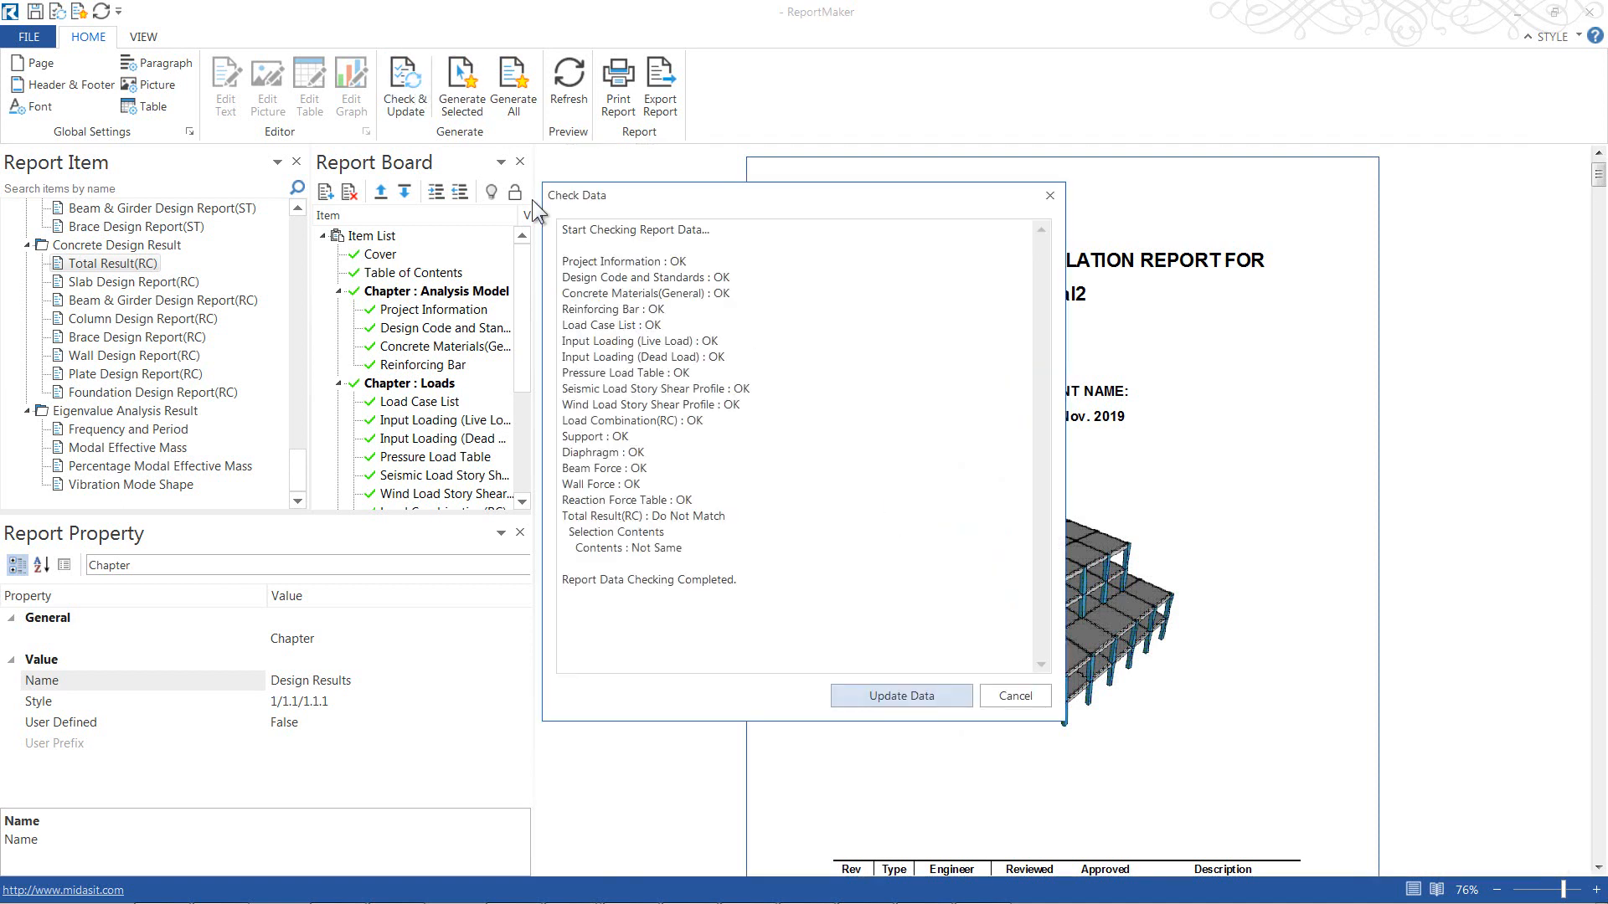
{"action": "left_click", "coordinate": [910, 692]}
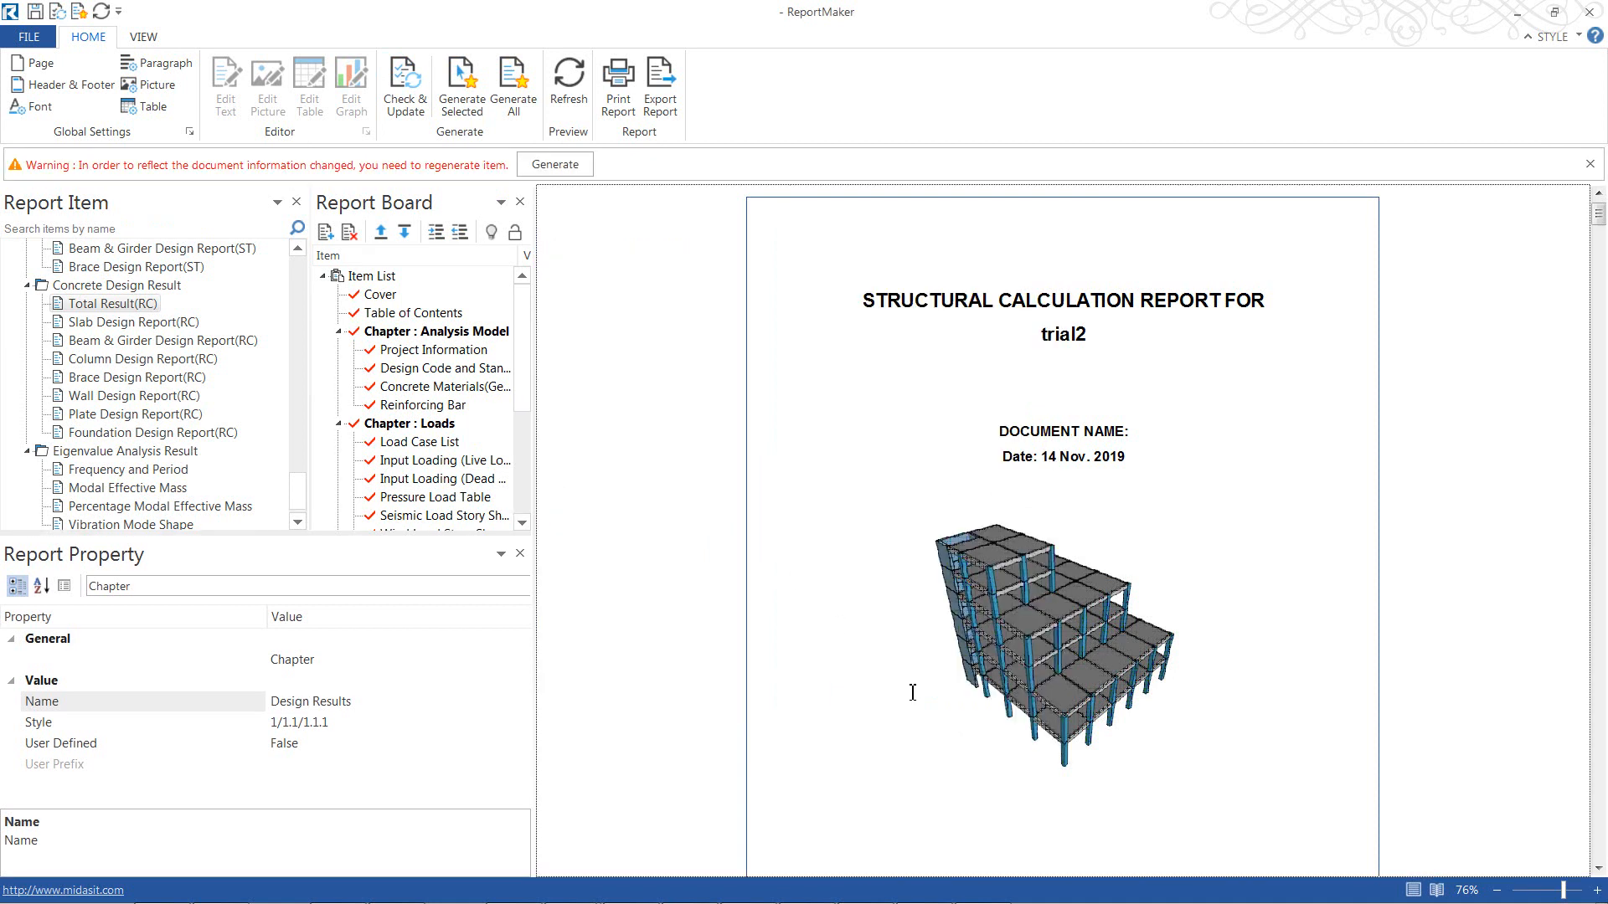
{"action": "left_click", "coordinate": [549, 164]}
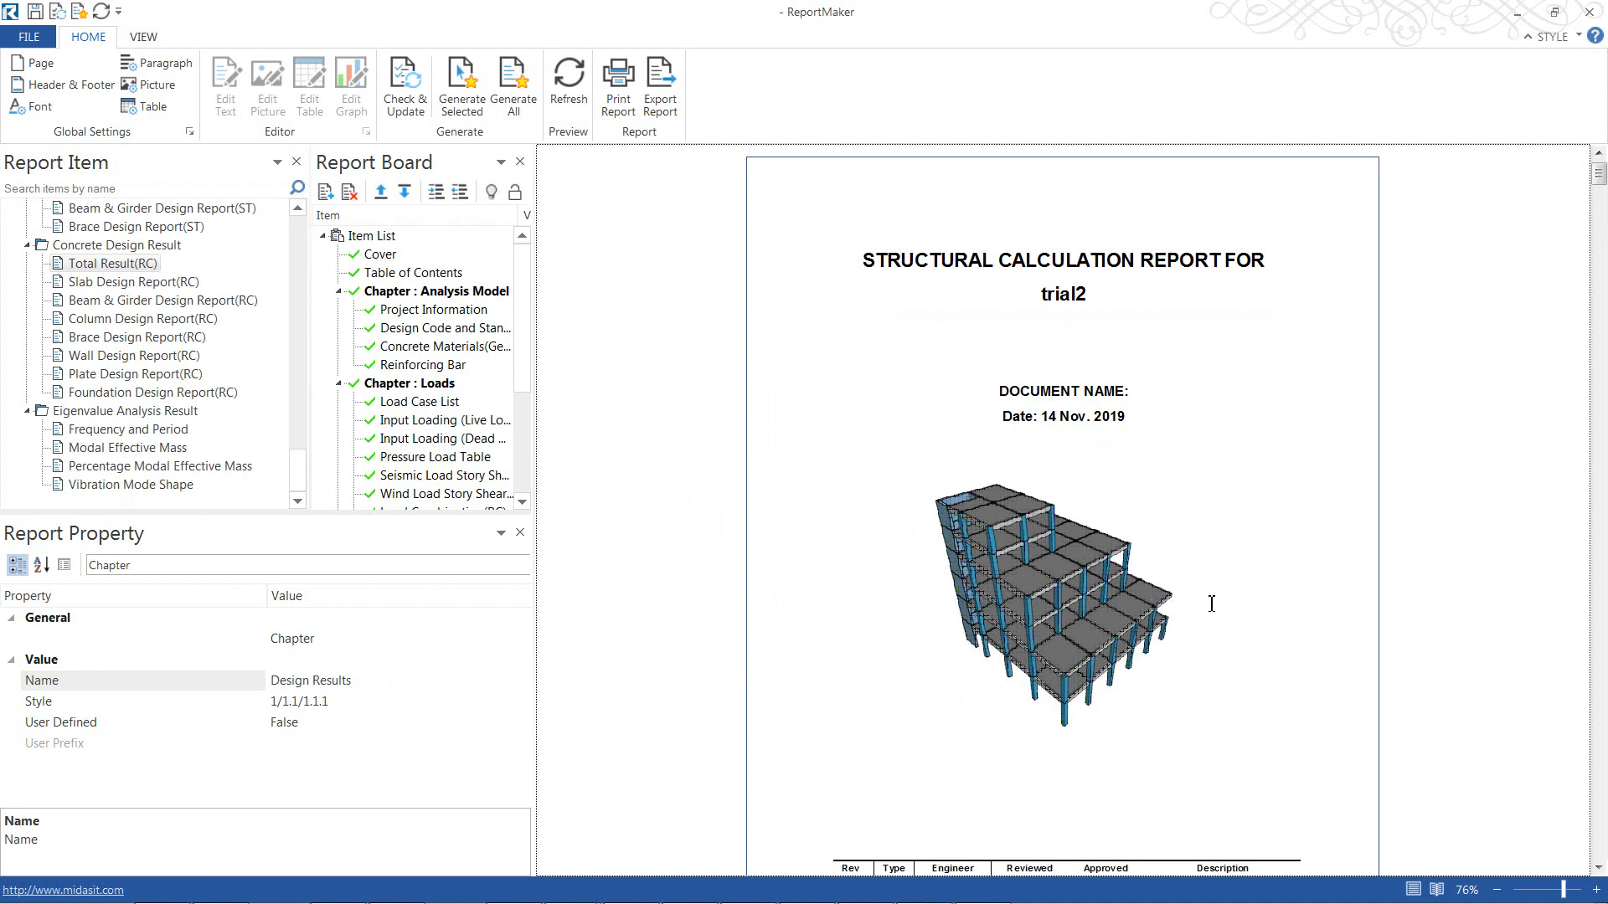
Step: Examine the updated report's loading pictures, story shear force tables and load combination tables up to the Boundary Conditions chapter
{"action": "scroll", "coordinate": [1254, 606], "scroll_direction": "down", "scroll_amount": 10}
{"action": "scroll", "coordinate": [1253, 606], "scroll_direction": "down", "scroll_amount": 15}
{"action": "scroll", "coordinate": [1254, 606], "scroll_direction": "down", "scroll_amount": 10}
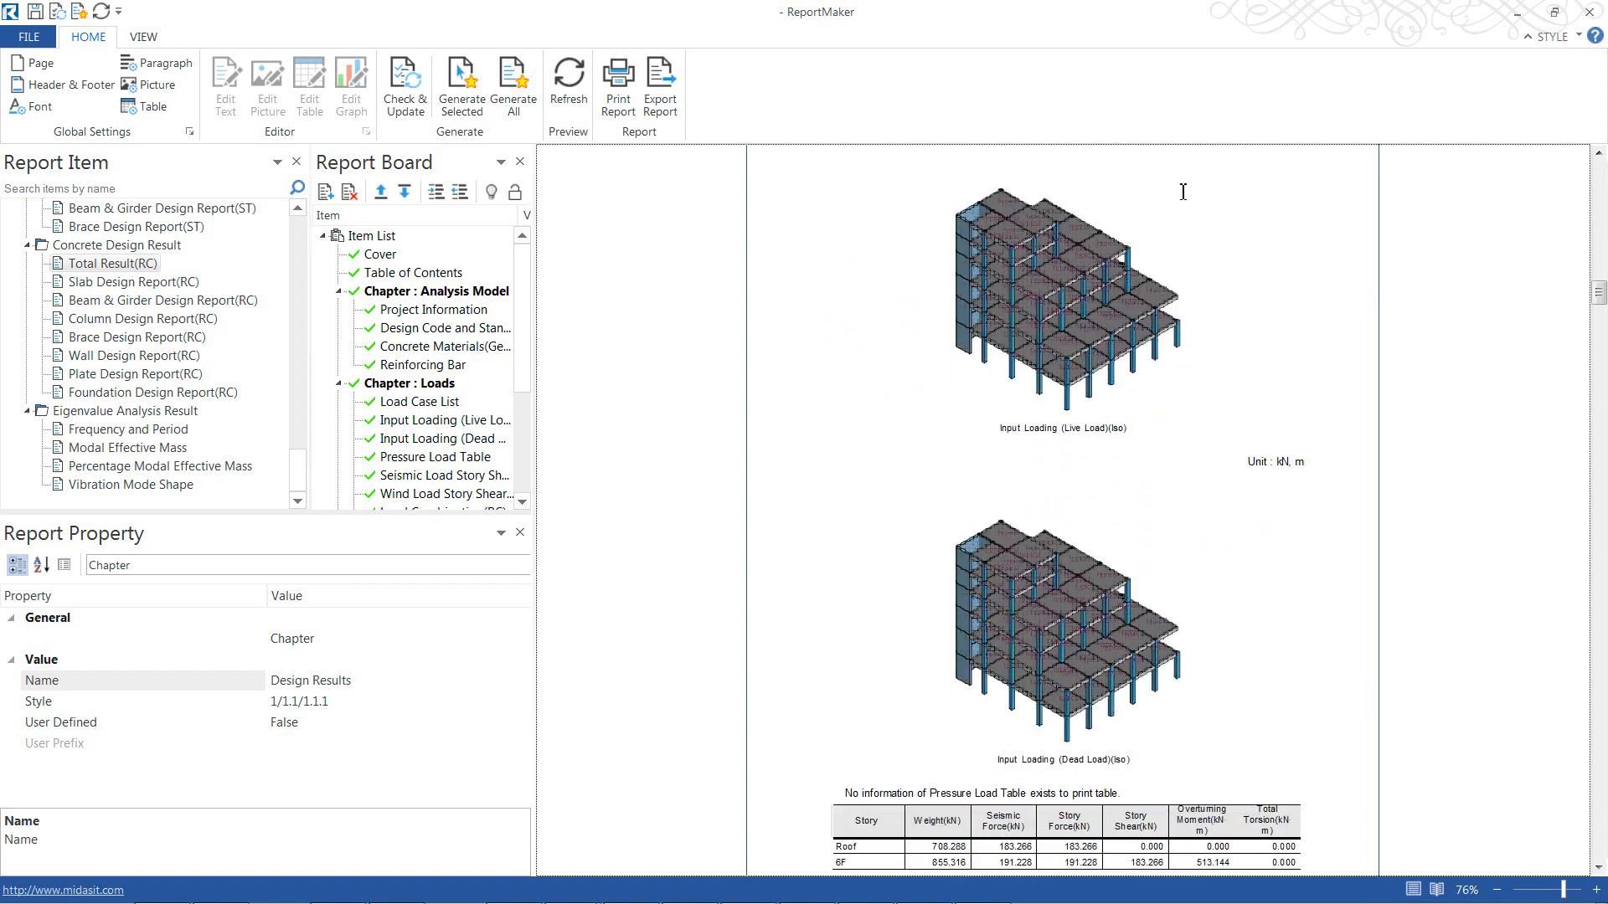
{"action": "scroll", "coordinate": [1189, 660], "scroll_direction": "down", "scroll_amount": 15}
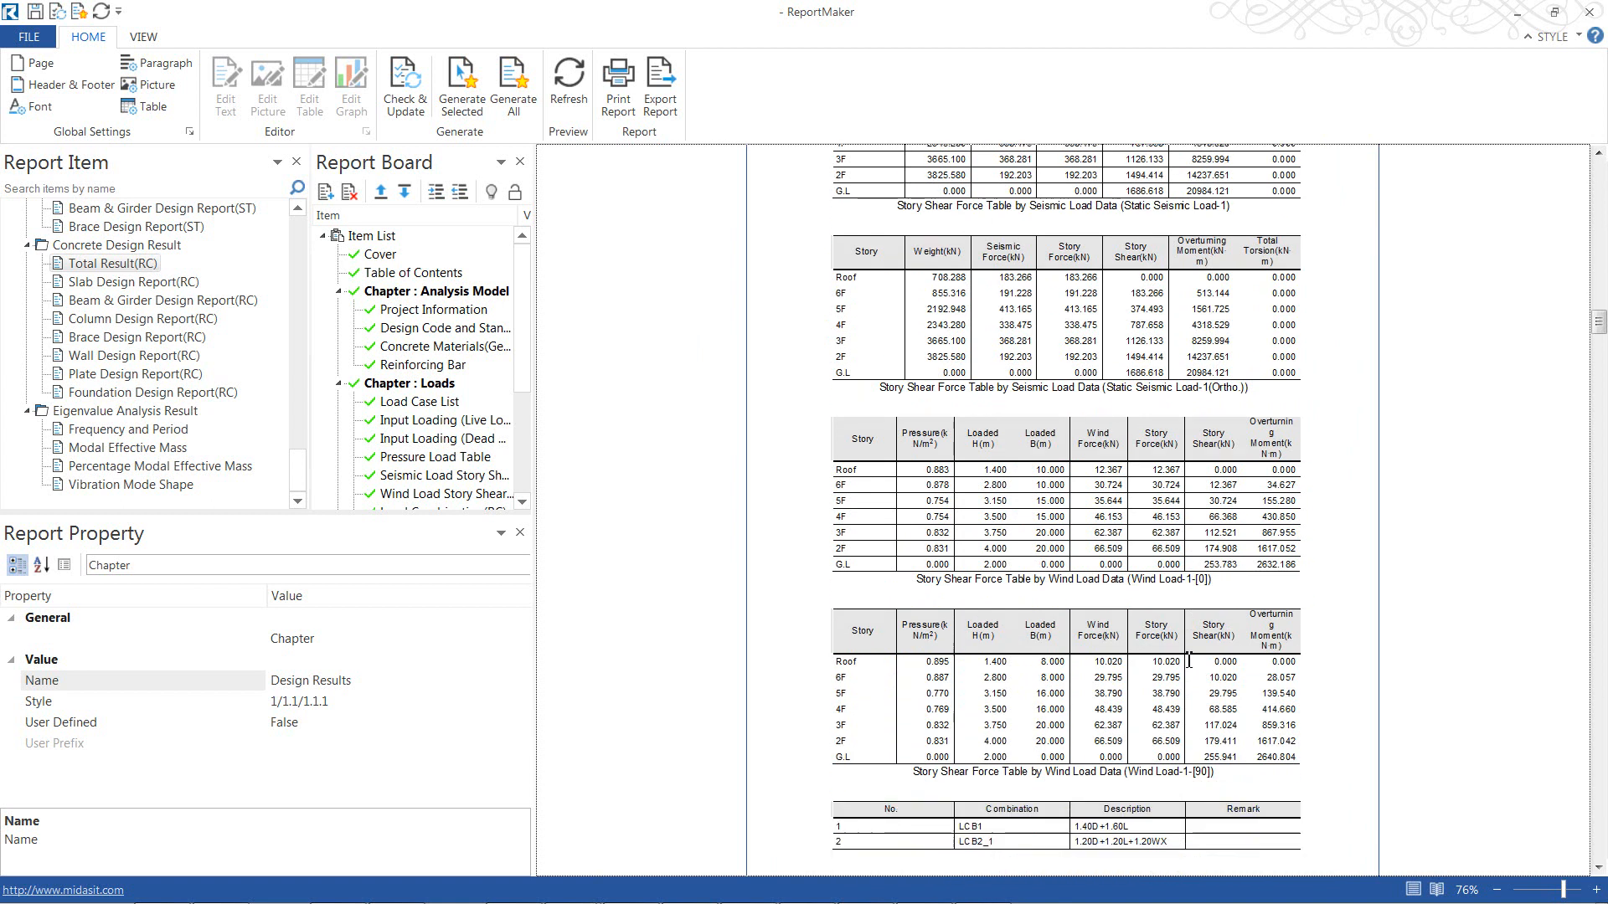
{"action": "scroll", "coordinate": [1189, 660], "scroll_direction": "down", "scroll_amount": 2}
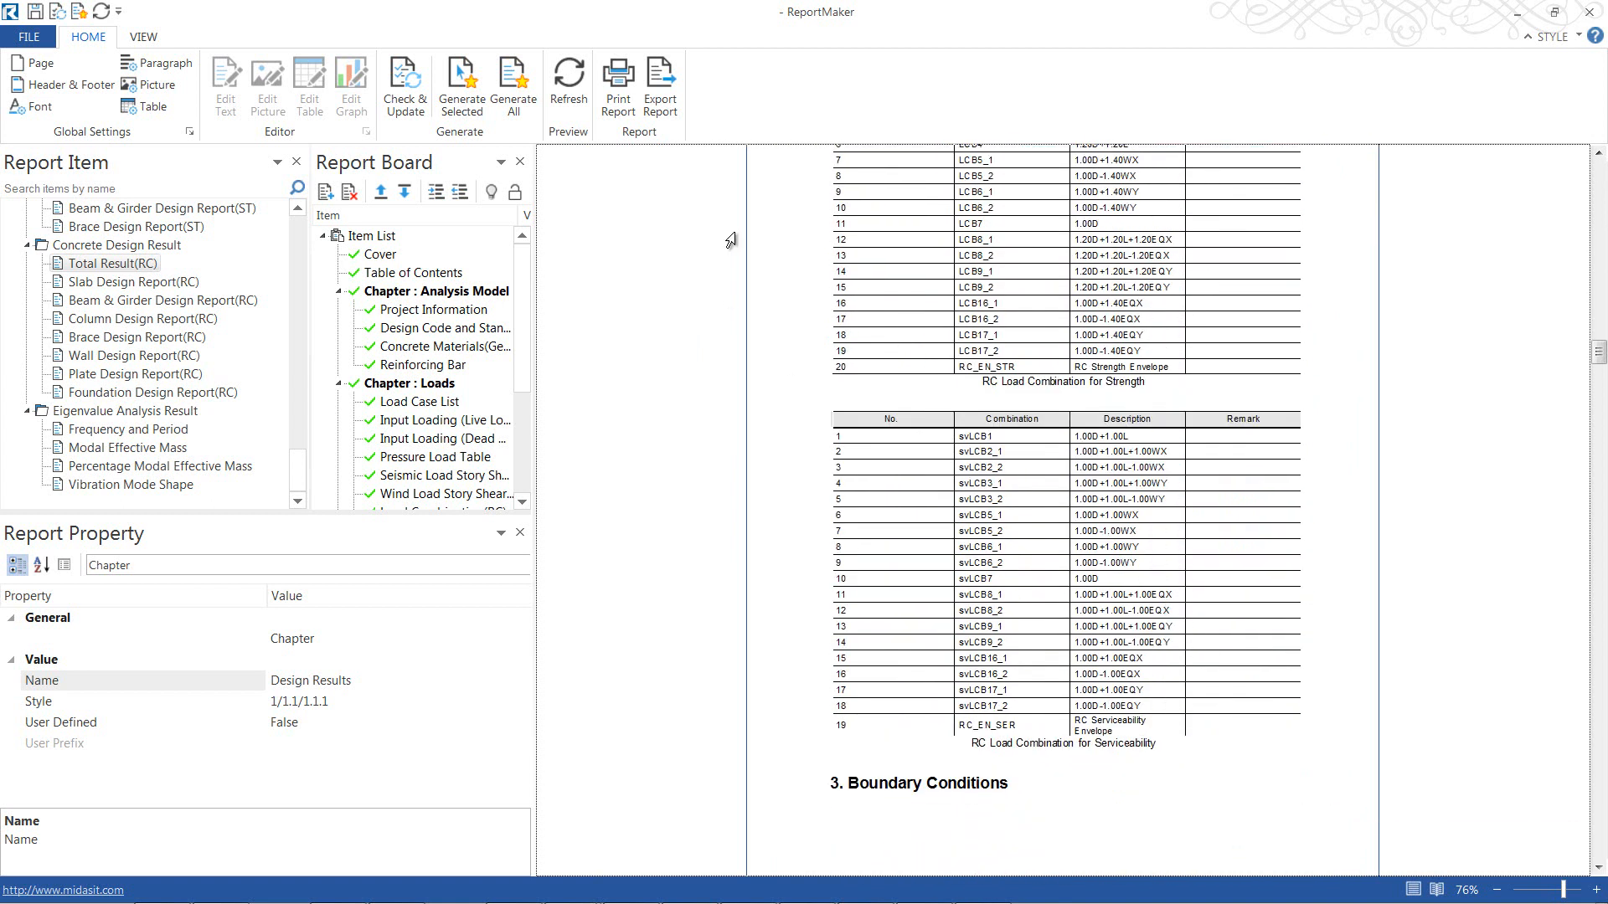
Step: Export the report as a Word document named report, regenerating all unlocked items
{"action": "left_click", "coordinate": [661, 85]}
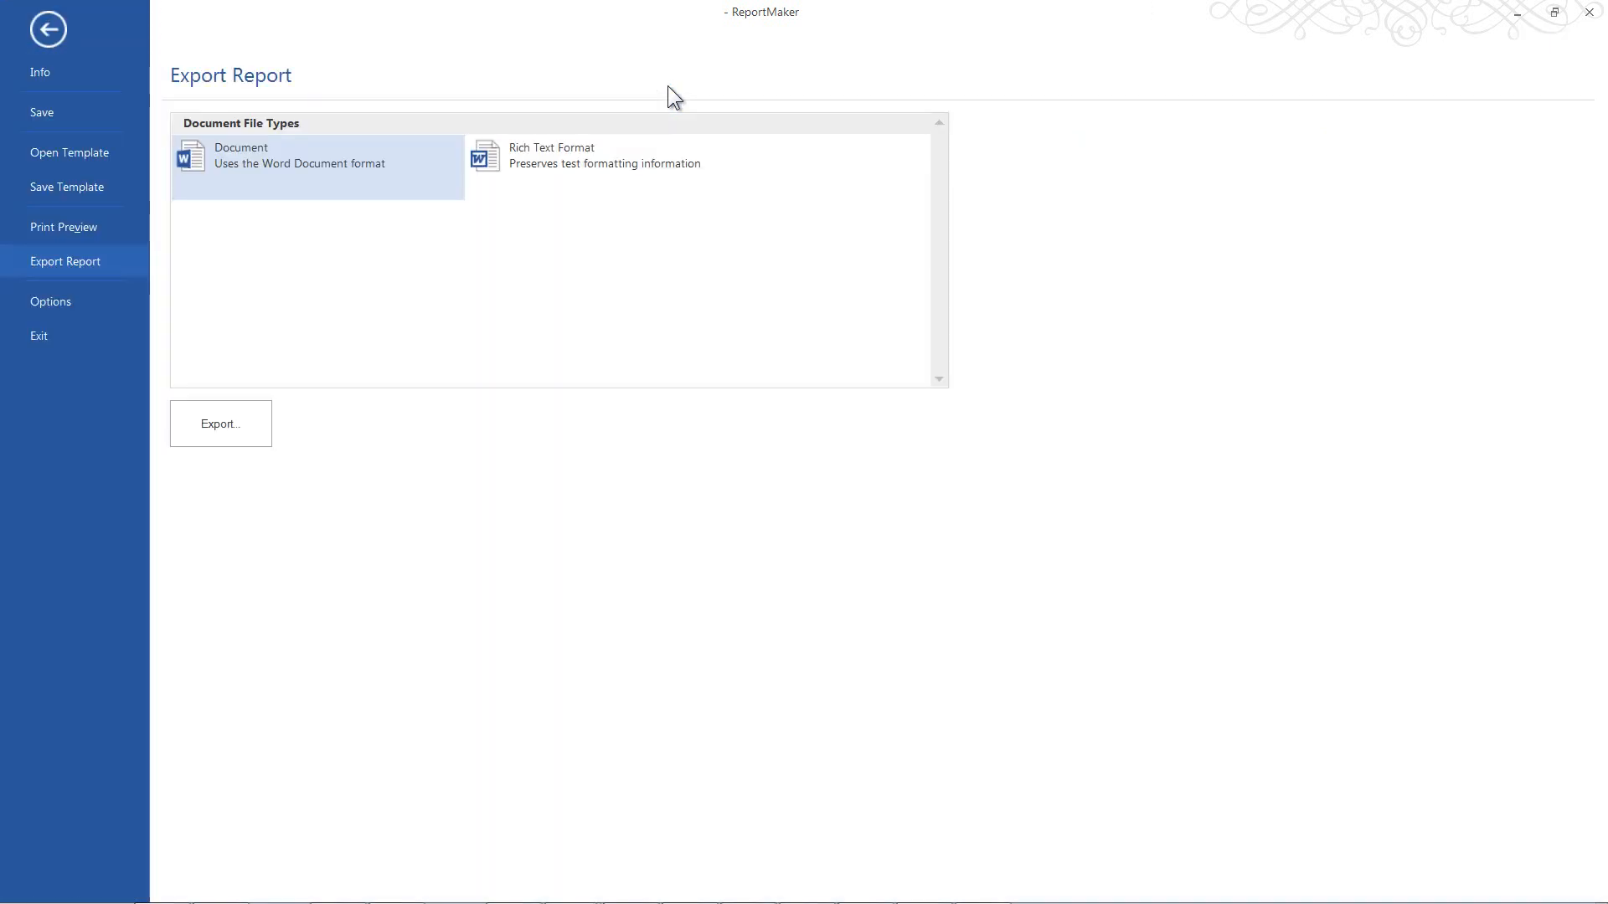
{"action": "left_click", "coordinate": [223, 425]}
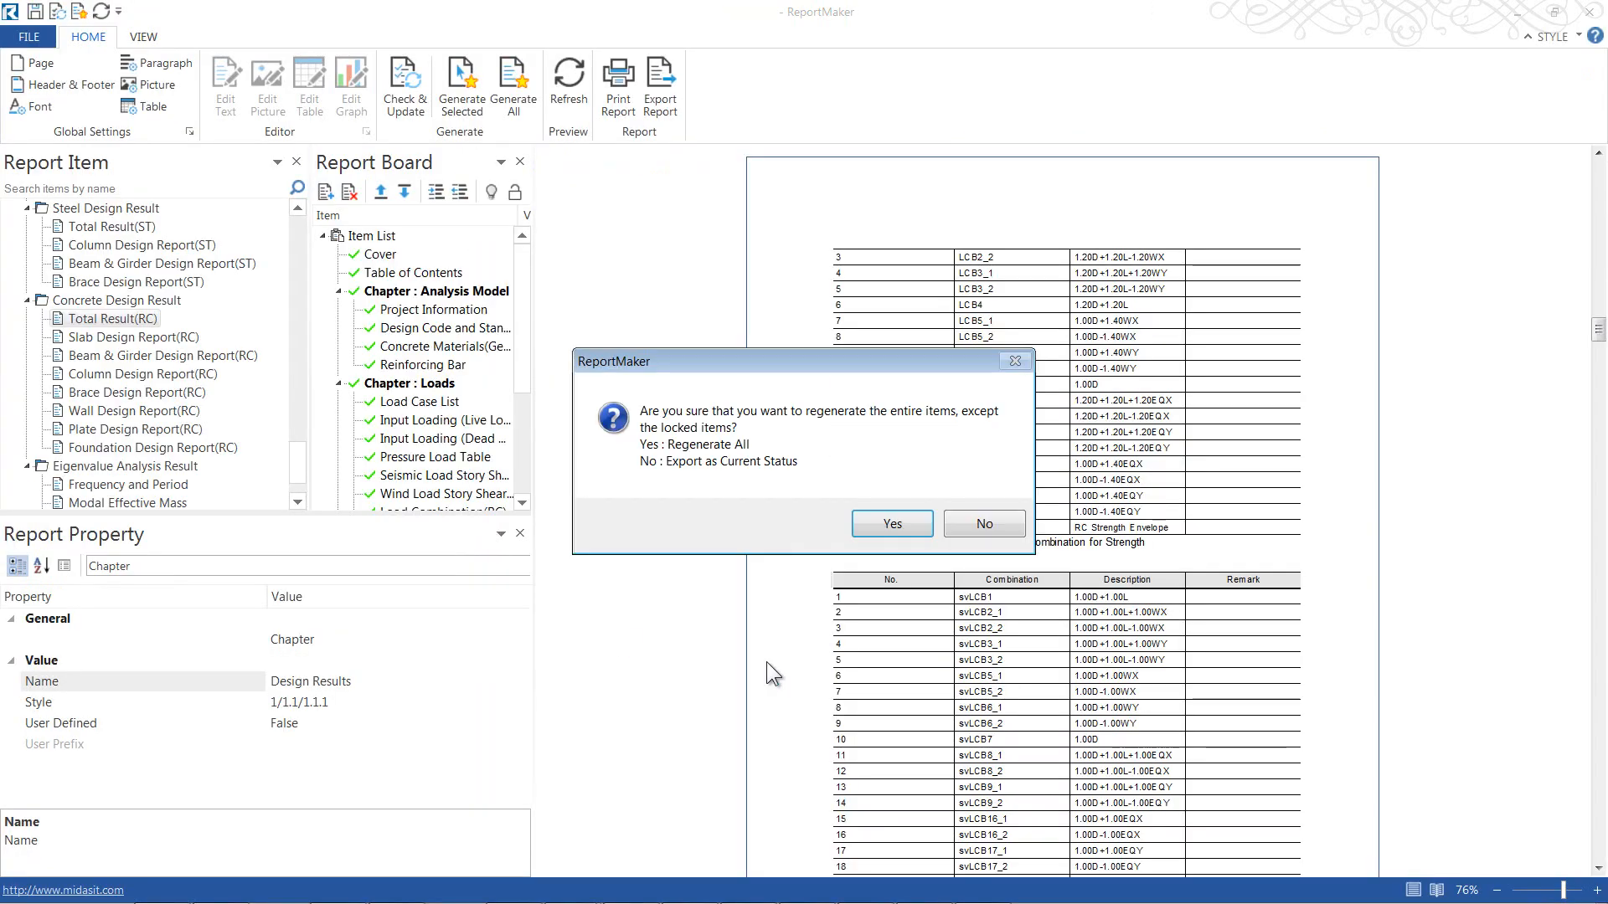
{"action": "left_click", "coordinate": [913, 524]}
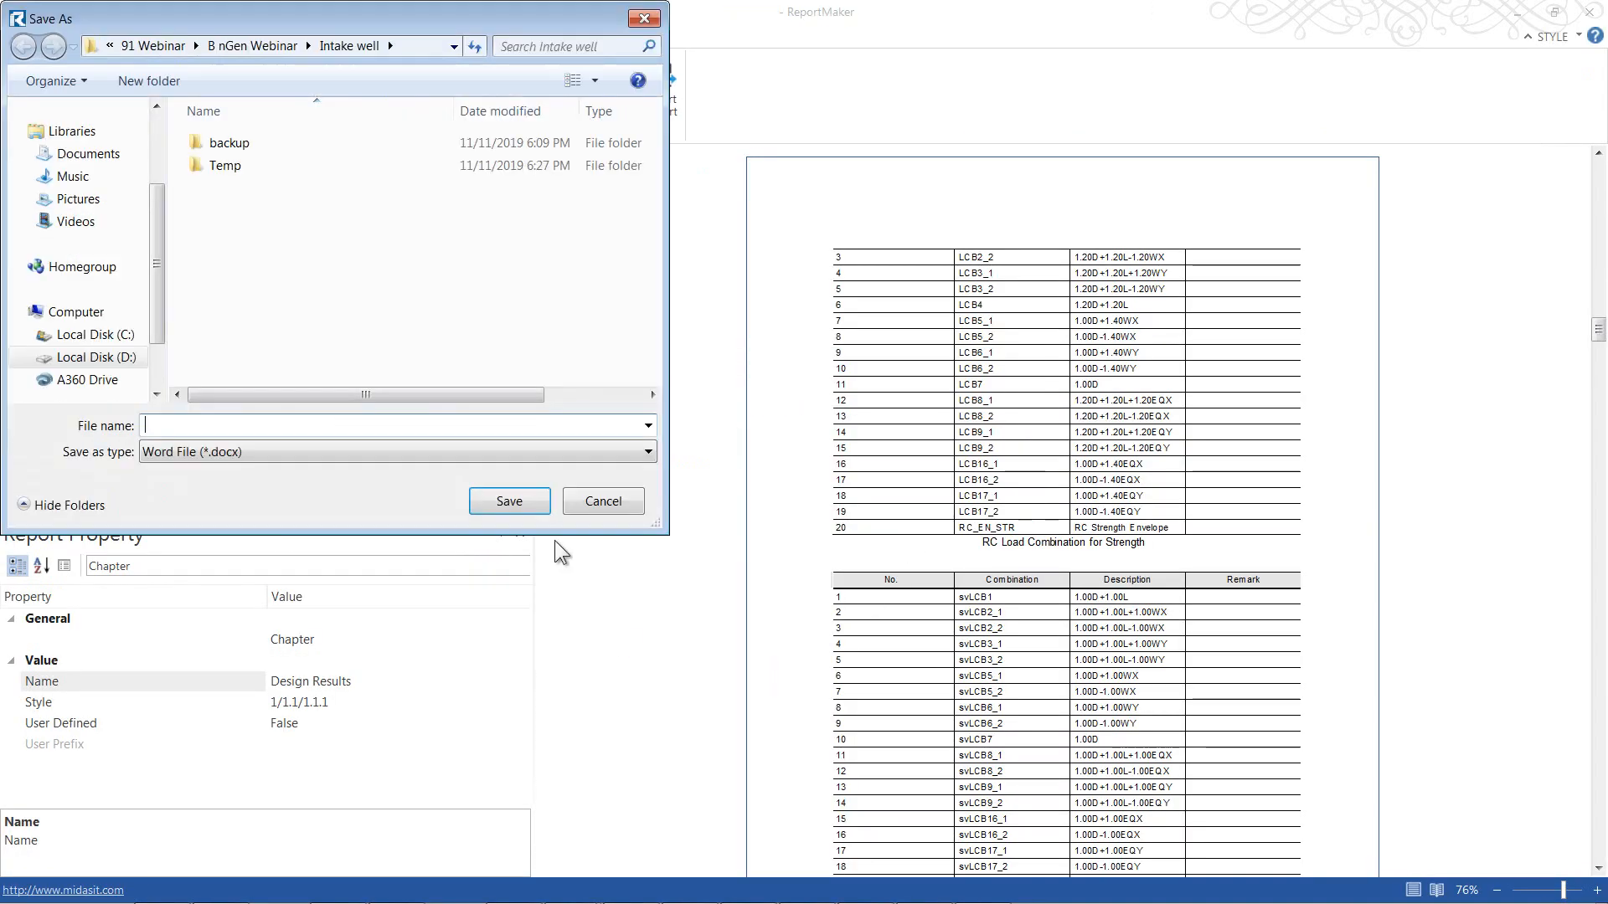
{"action": "type", "text": "re"}
{"action": "key", "text": "Return"}
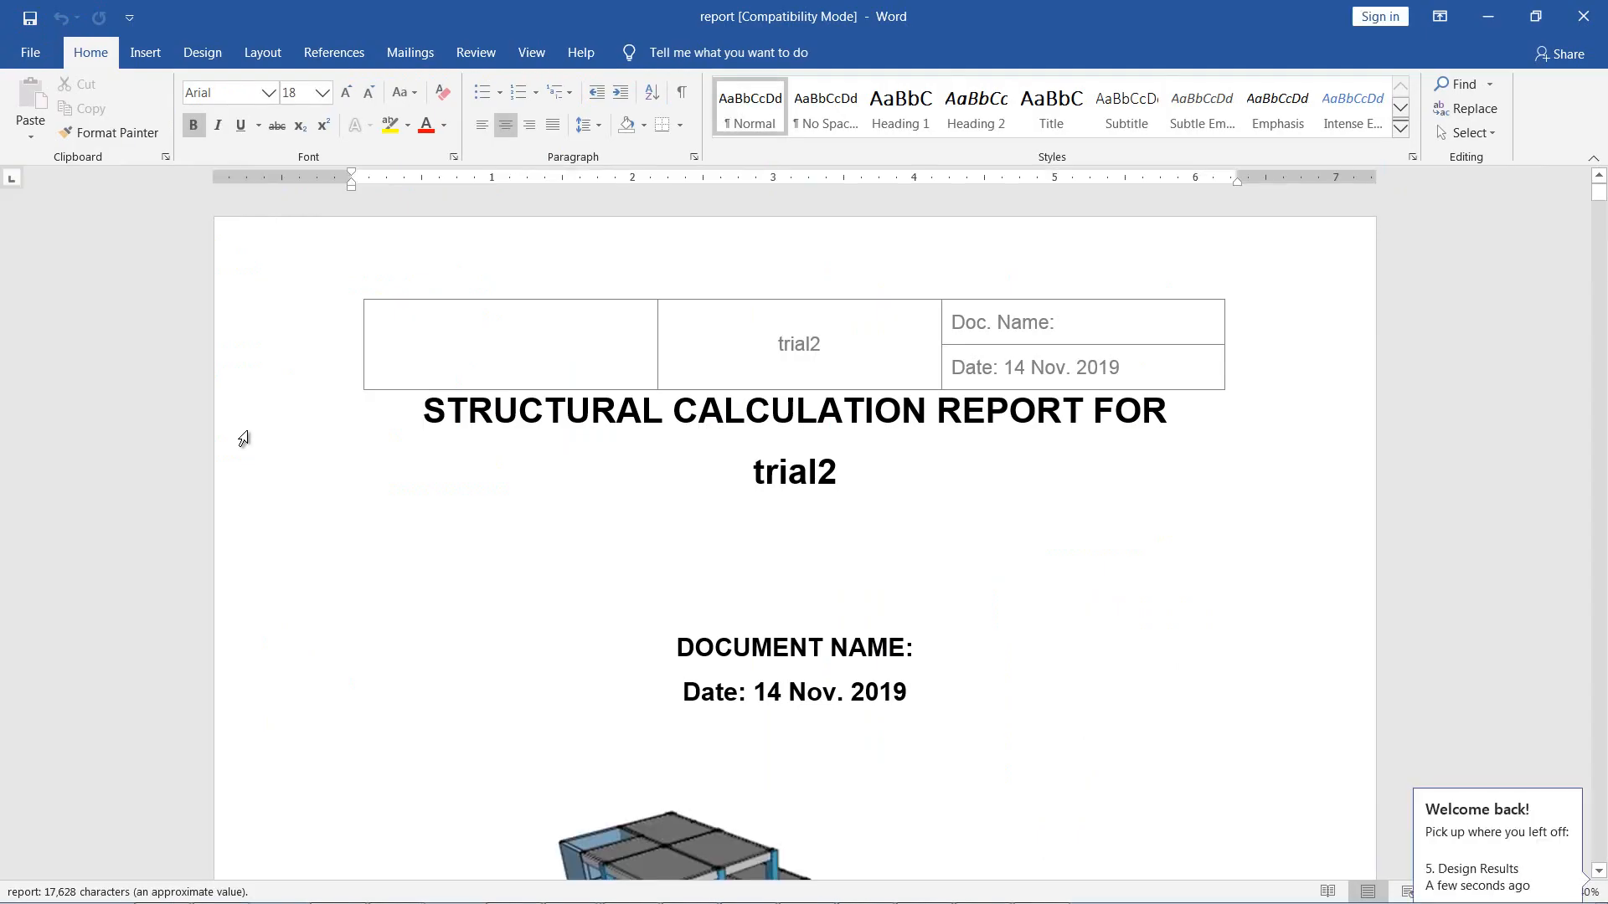
Step: Review the exported Word document through the Analysis Model chapter and place the cursor in the concrete table's Weight Density cell
{"action": "left_click", "coordinate": [1282, 373]}
{"action": "scroll", "coordinate": [1282, 373], "scroll_direction": "down", "scroll_amount": 1}
{"action": "scroll", "coordinate": [1282, 372], "scroll_direction": "down", "scroll_amount": 12}
{"action": "scroll", "coordinate": [1282, 373], "scroll_direction": "down", "scroll_amount": 12}
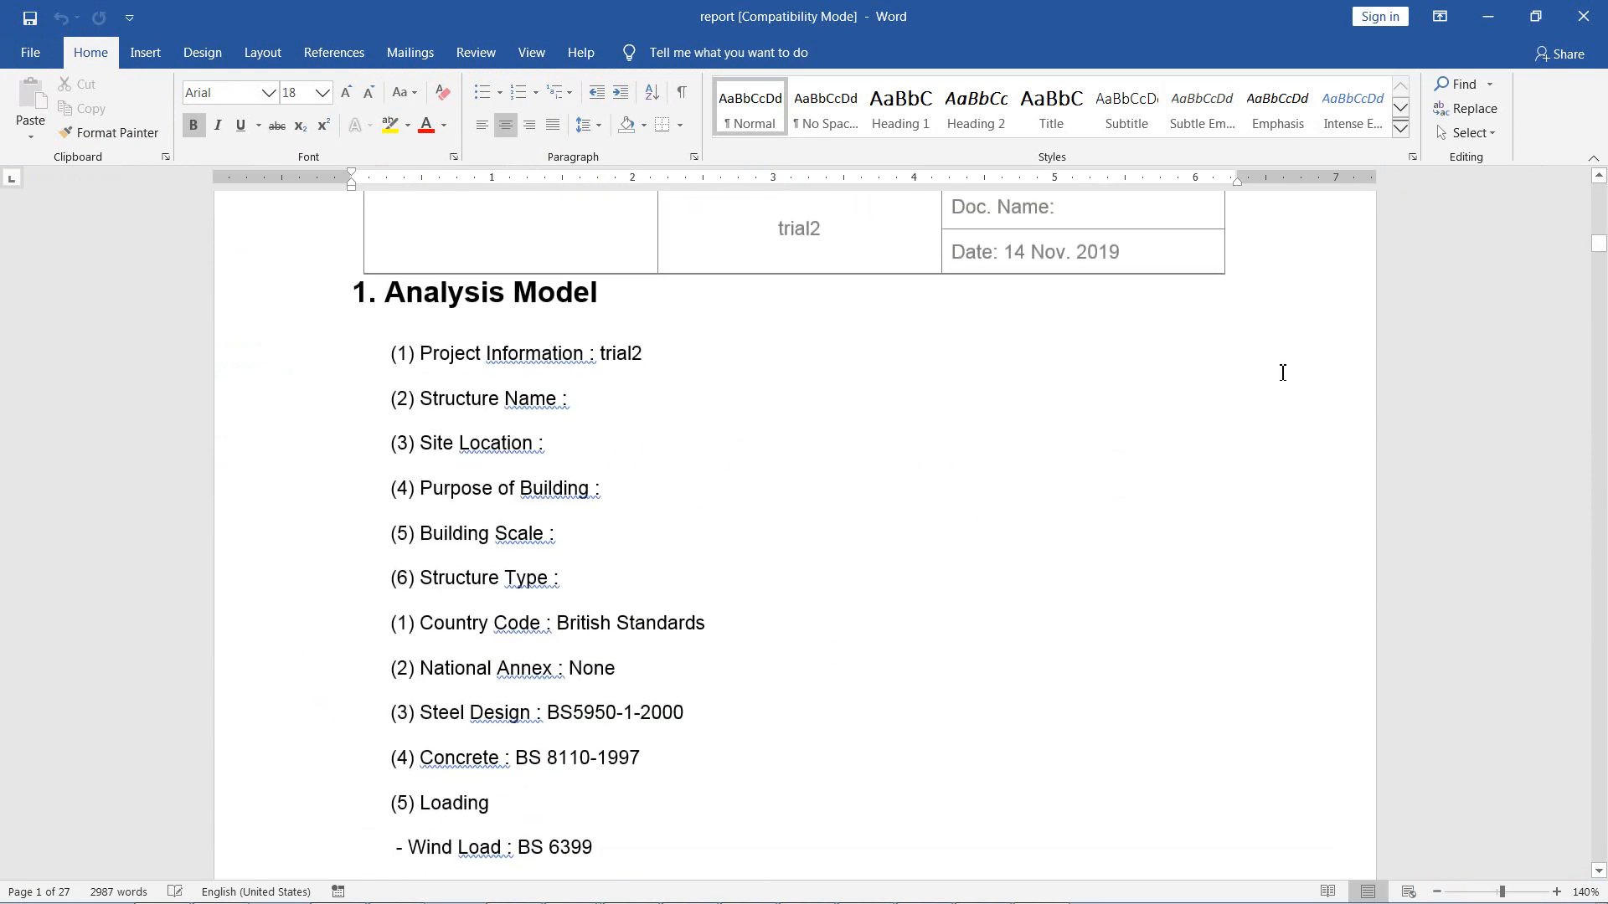
{"action": "scroll", "coordinate": [1282, 373], "scroll_direction": "down", "scroll_amount": 6}
{"action": "left_click", "coordinate": [941, 538]}
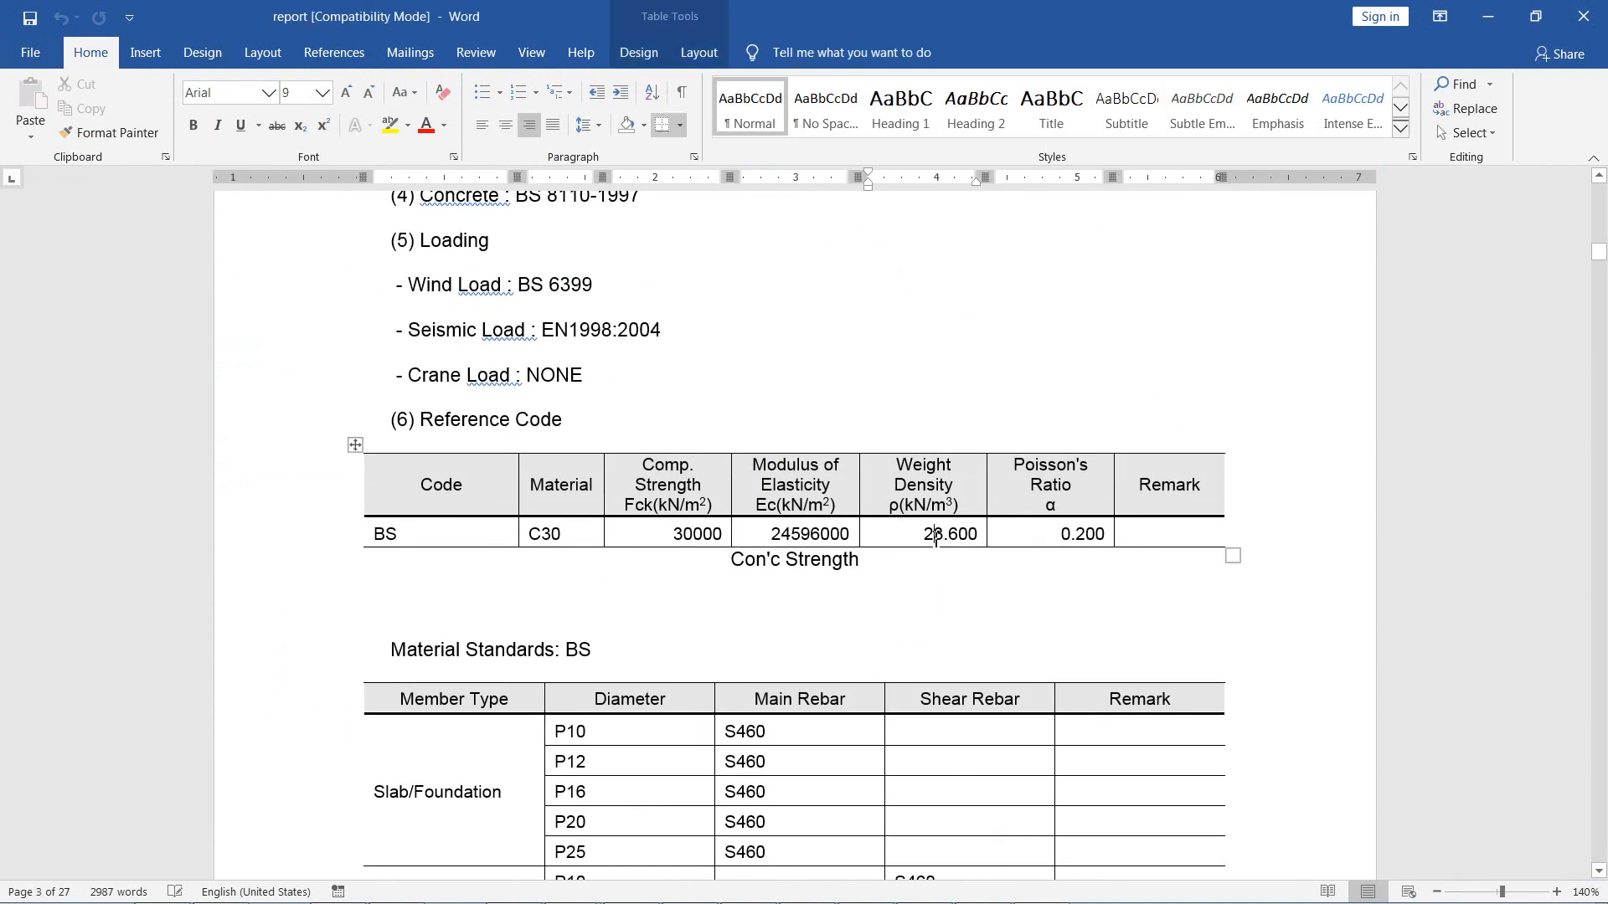
Step: Select the header row of the concrete strength table, and place the cursor in its Poisson's Ratio value cell
{"action": "left_click", "coordinate": [779, 536]}
{"action": "left_click_drag", "start_coordinate": [421, 479], "coordinate": [1176, 511]}
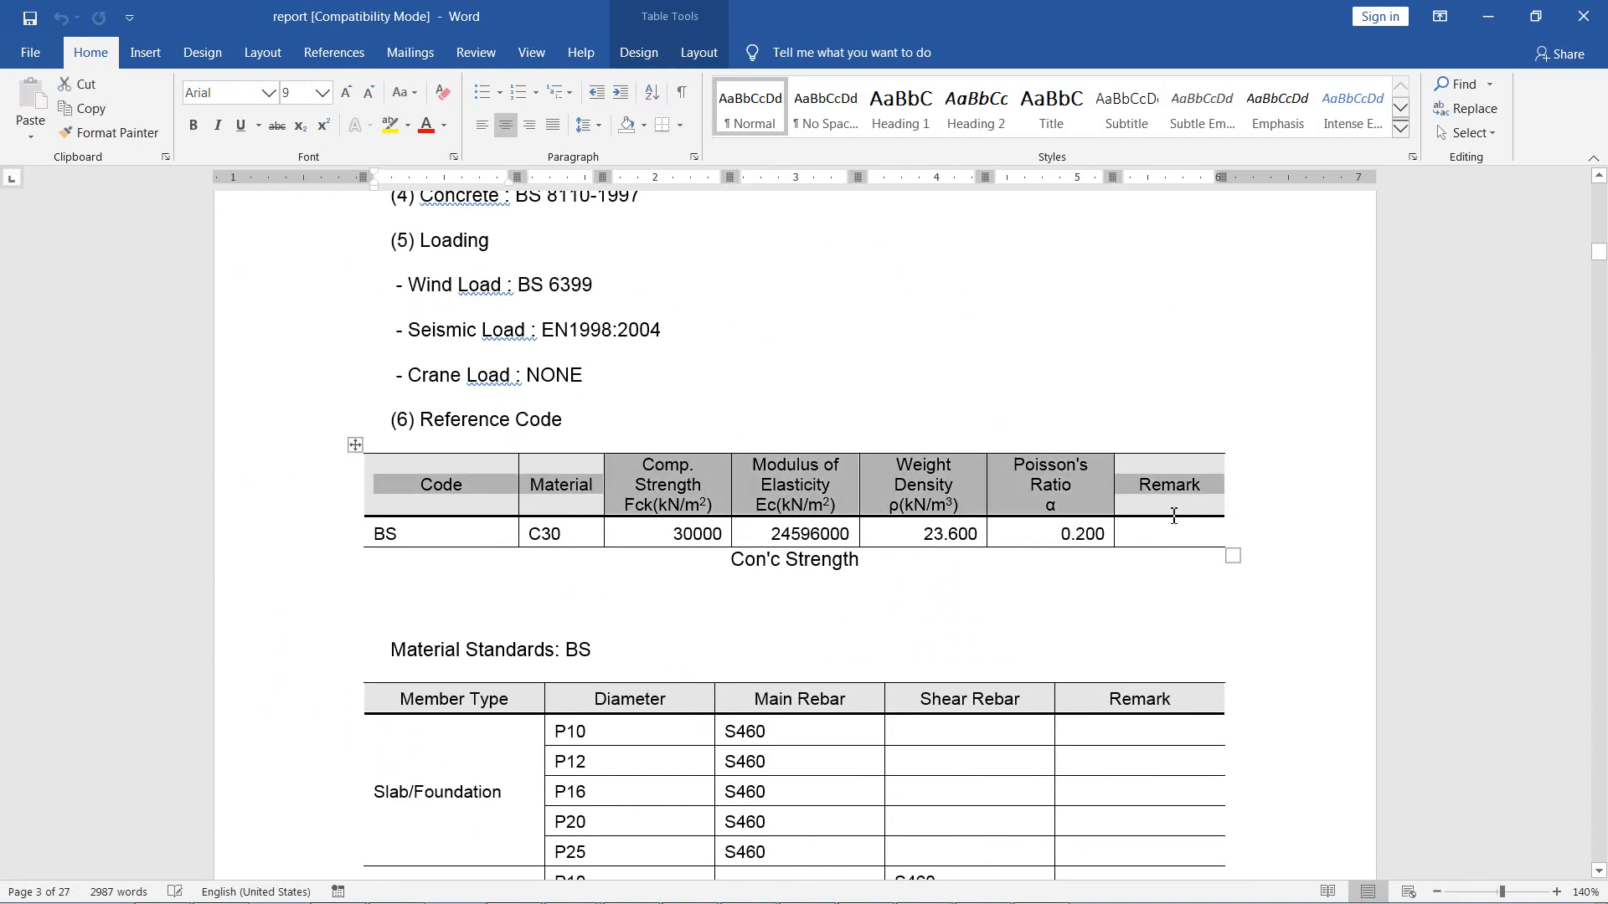
{"action": "left_click", "coordinate": [1101, 537]}
Step: Review the exported document from the Material Standards table through the Loads and Boundary Conditions chapters to the axial force envelope picture
{"action": "scroll", "coordinate": [1098, 539], "scroll_direction": "down", "scroll_amount": 10}
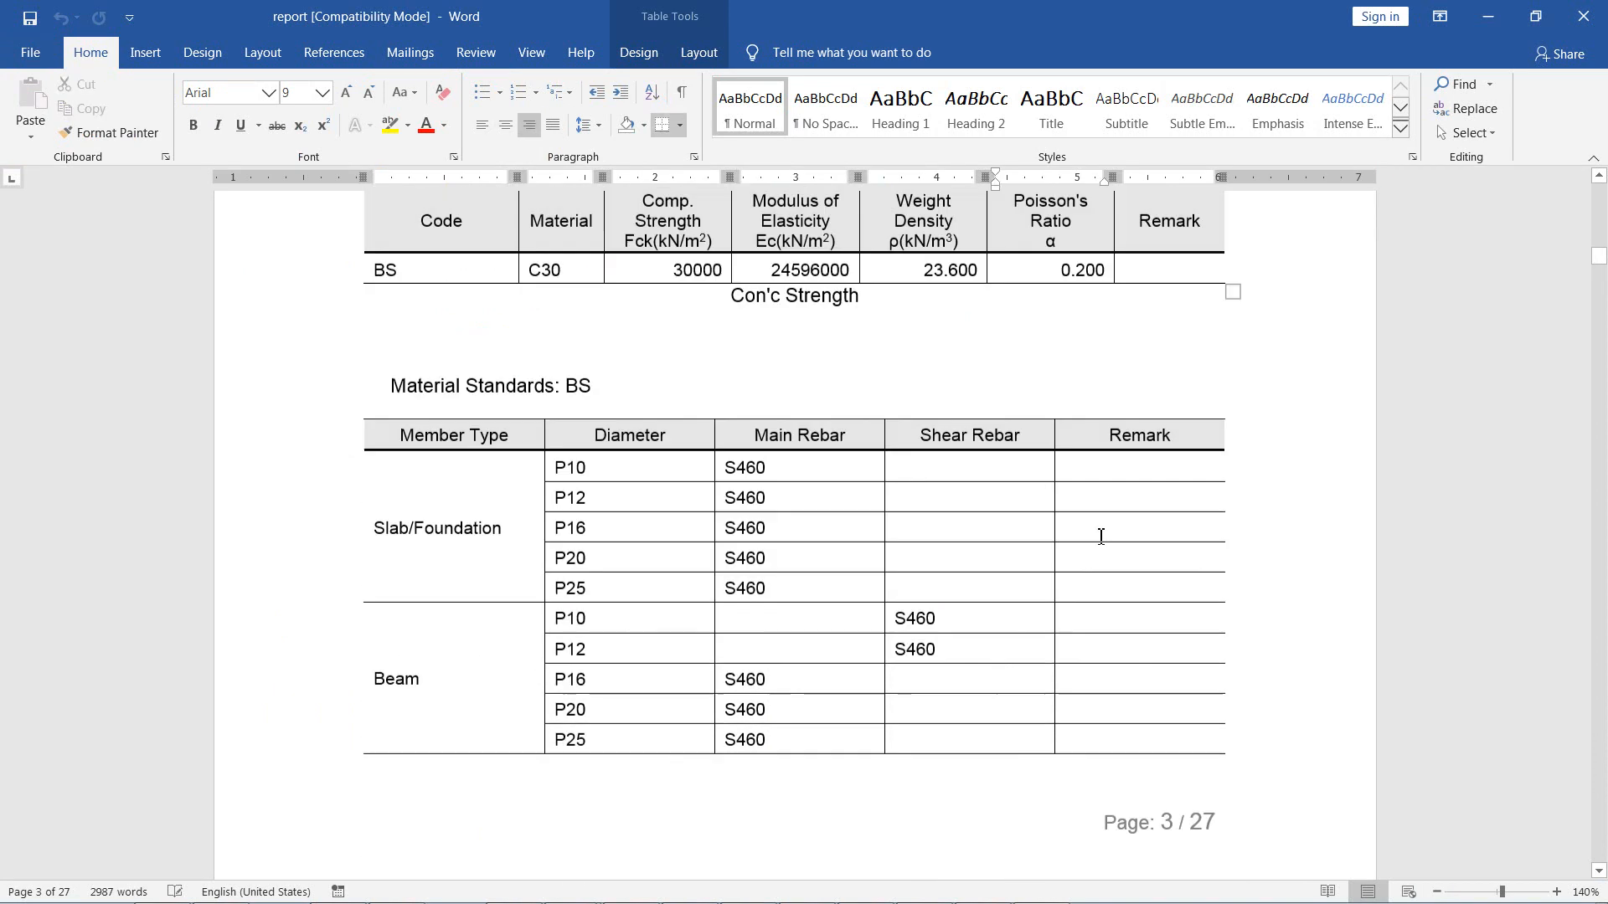
{"action": "scroll", "coordinate": [963, 680], "scroll_direction": "down", "scroll_amount": 12}
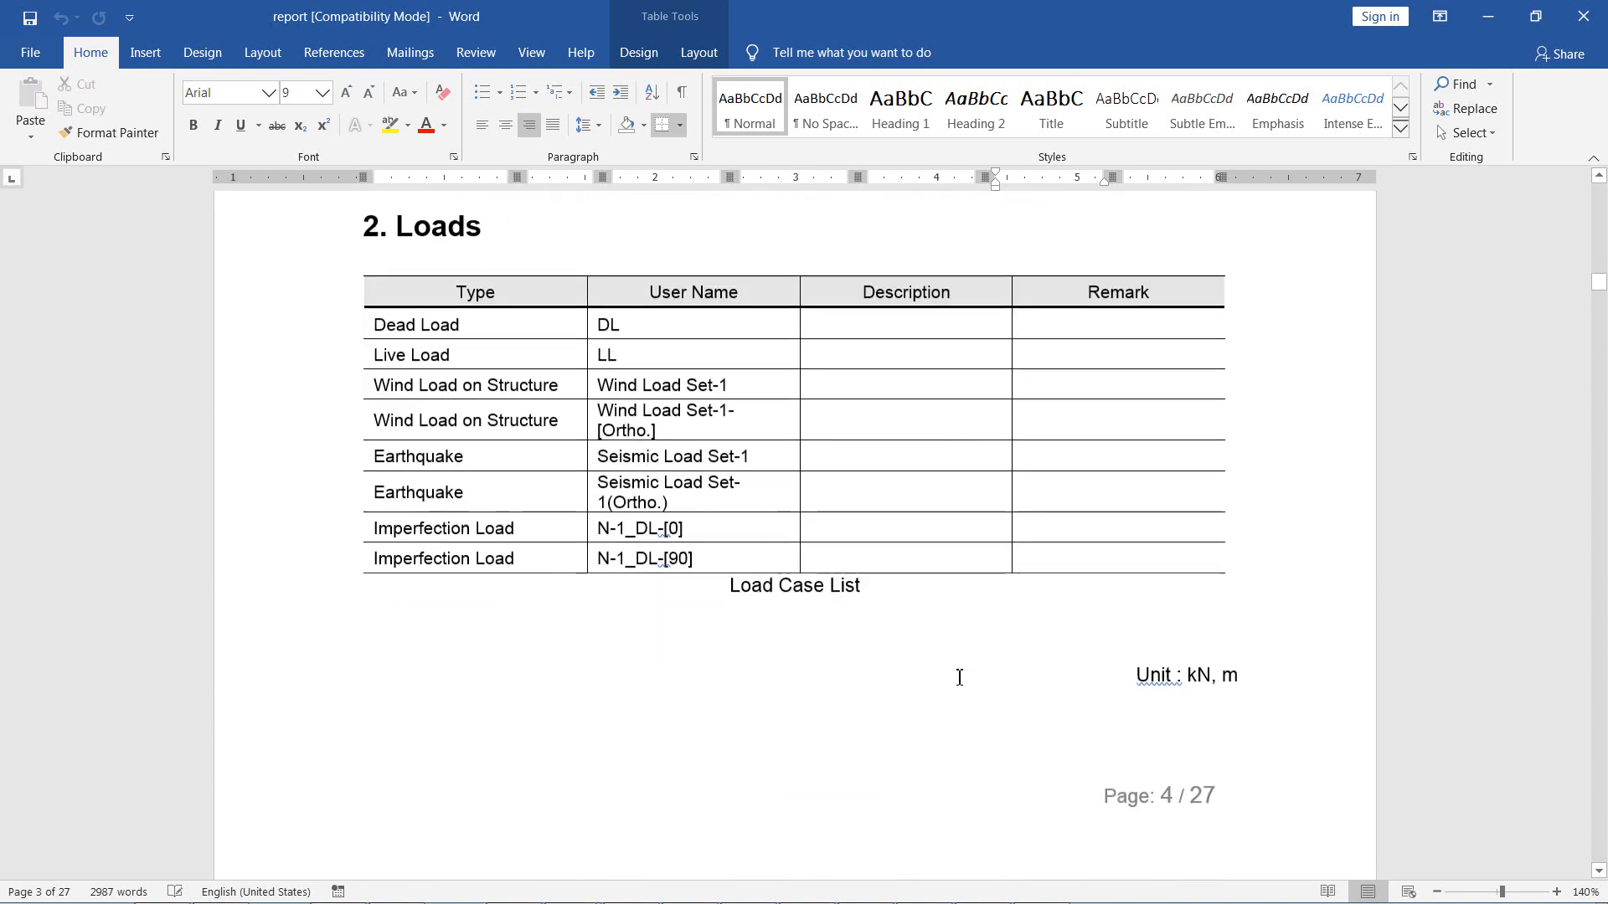
{"action": "scroll", "coordinate": [960, 678], "scroll_direction": "down", "scroll_amount": 12}
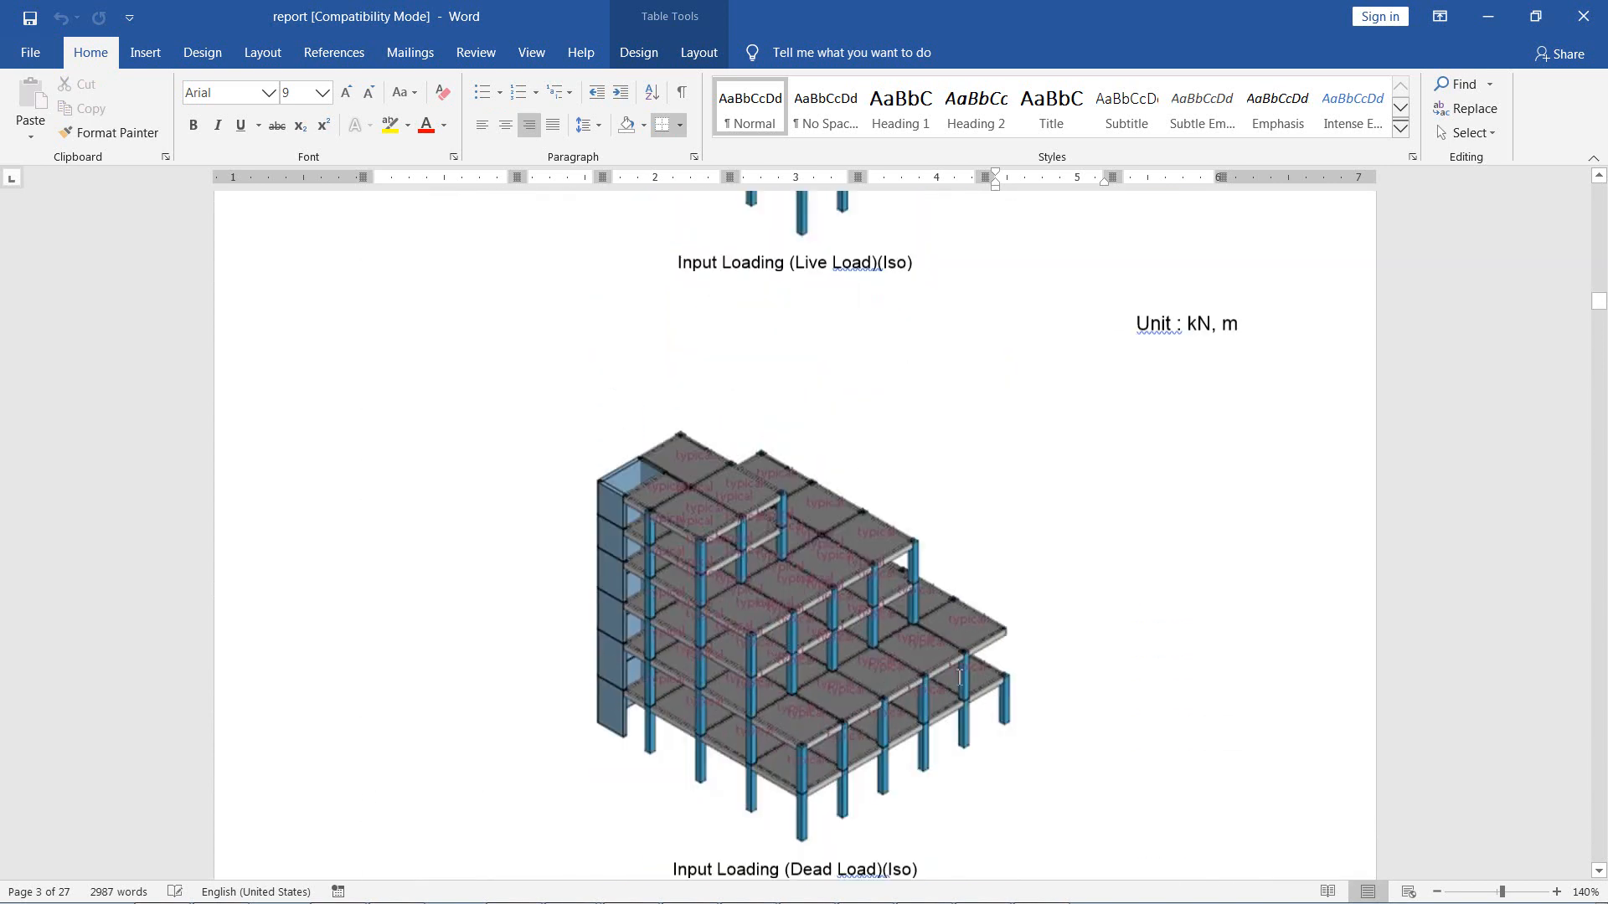
{"action": "scroll", "coordinate": [960, 678], "scroll_direction": "down", "scroll_amount": 20}
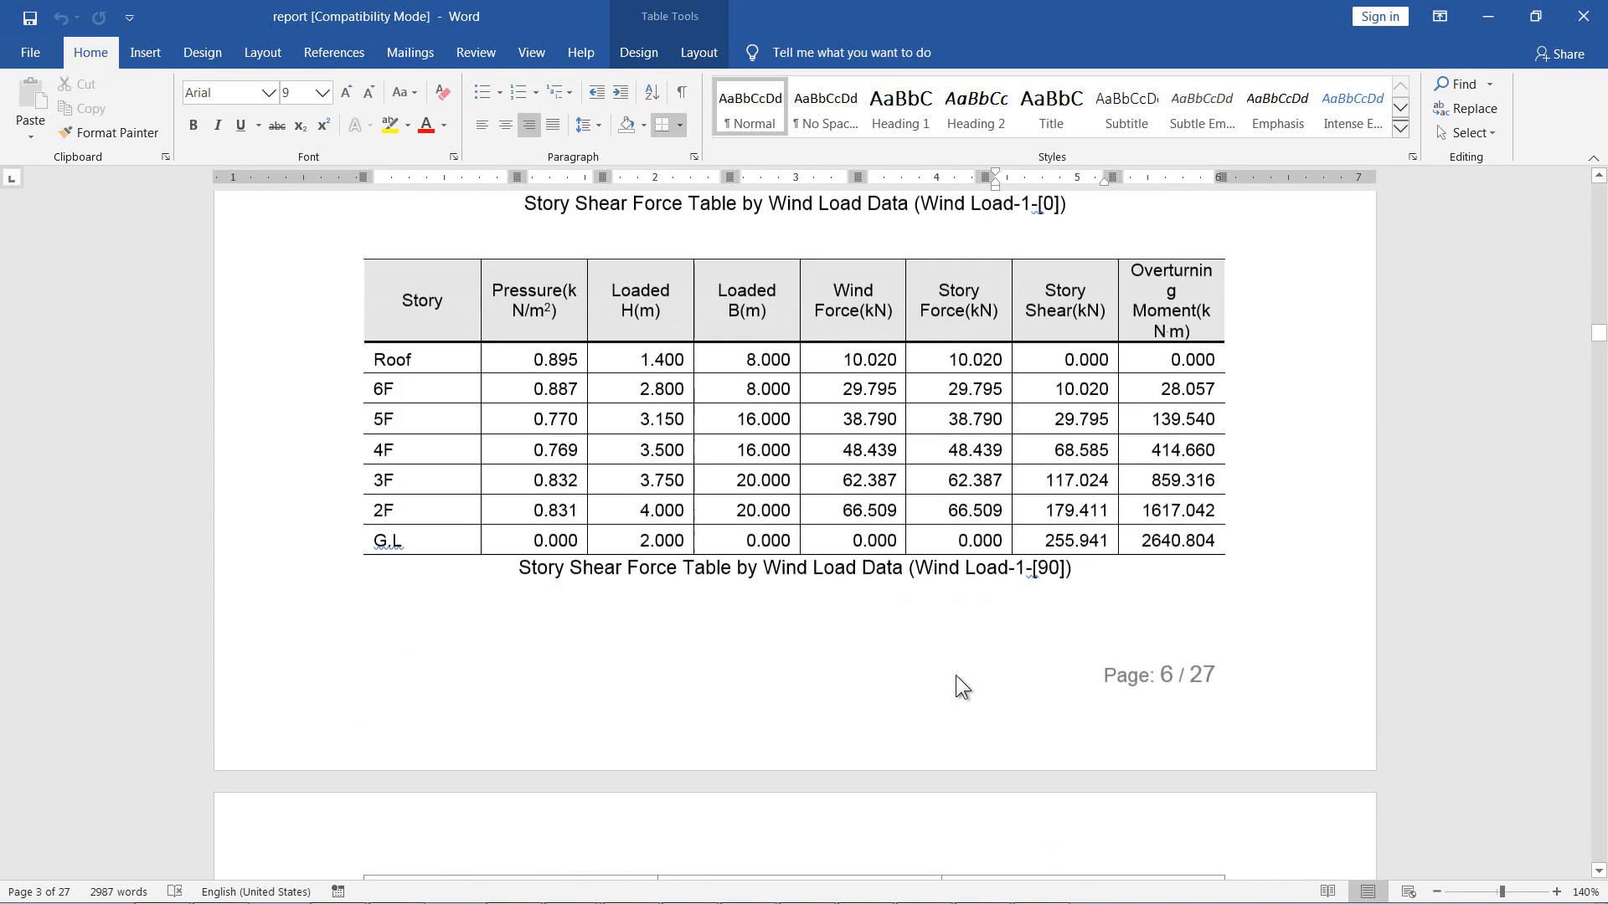
{"action": "scroll", "coordinate": [960, 677], "scroll_direction": "down", "scroll_amount": 15}
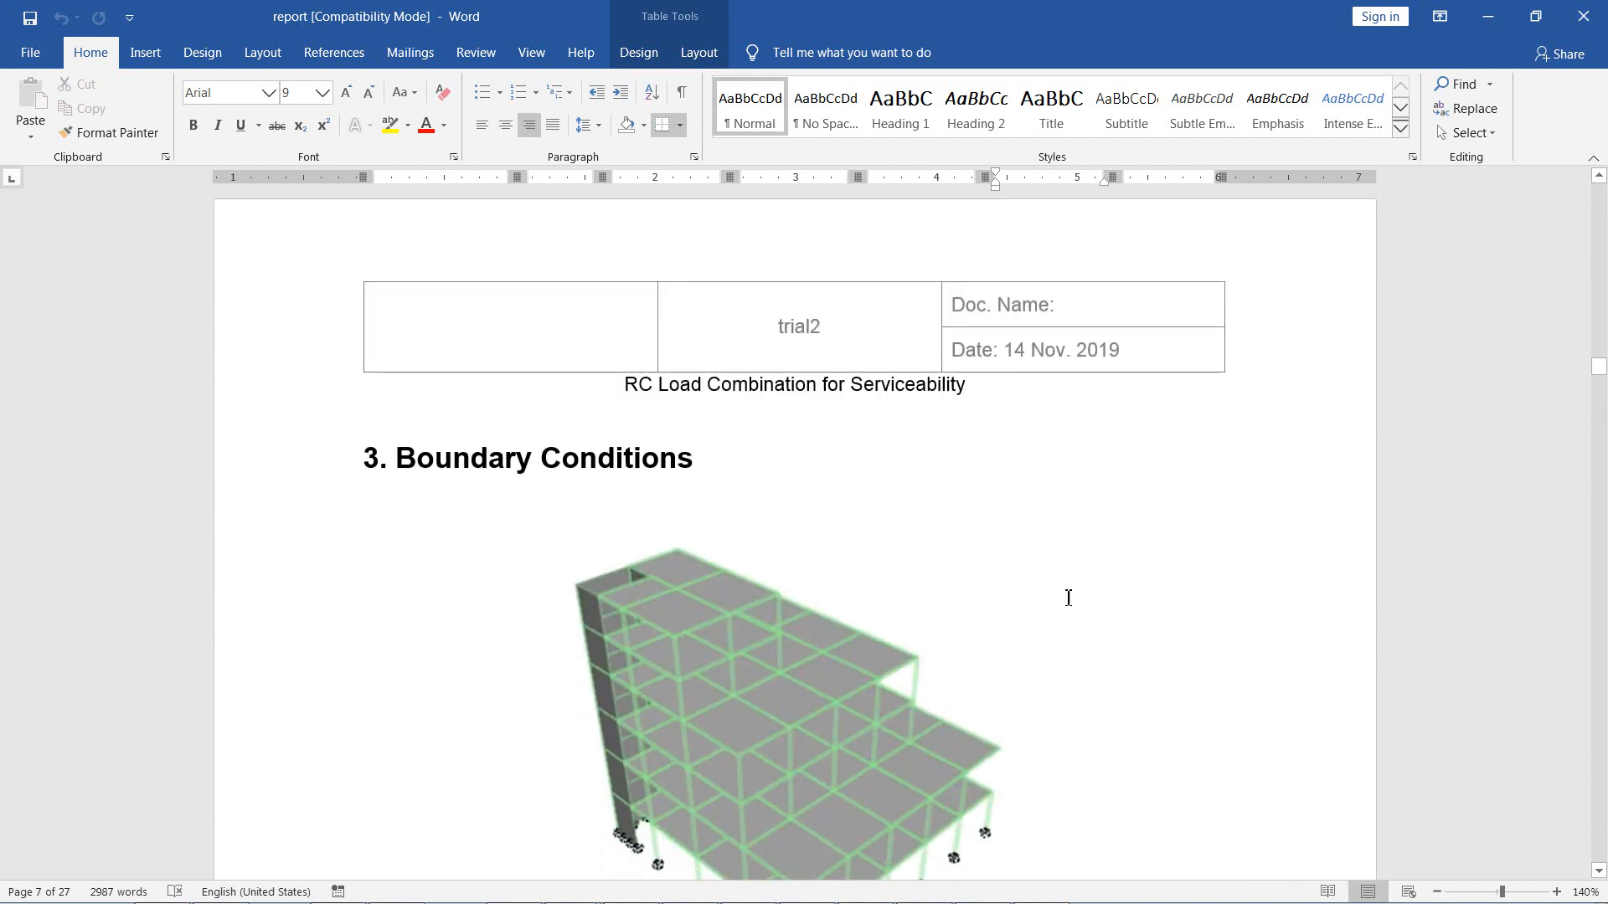
{"action": "scroll", "coordinate": [1069, 598], "scroll_direction": "down", "scroll_amount": 10}
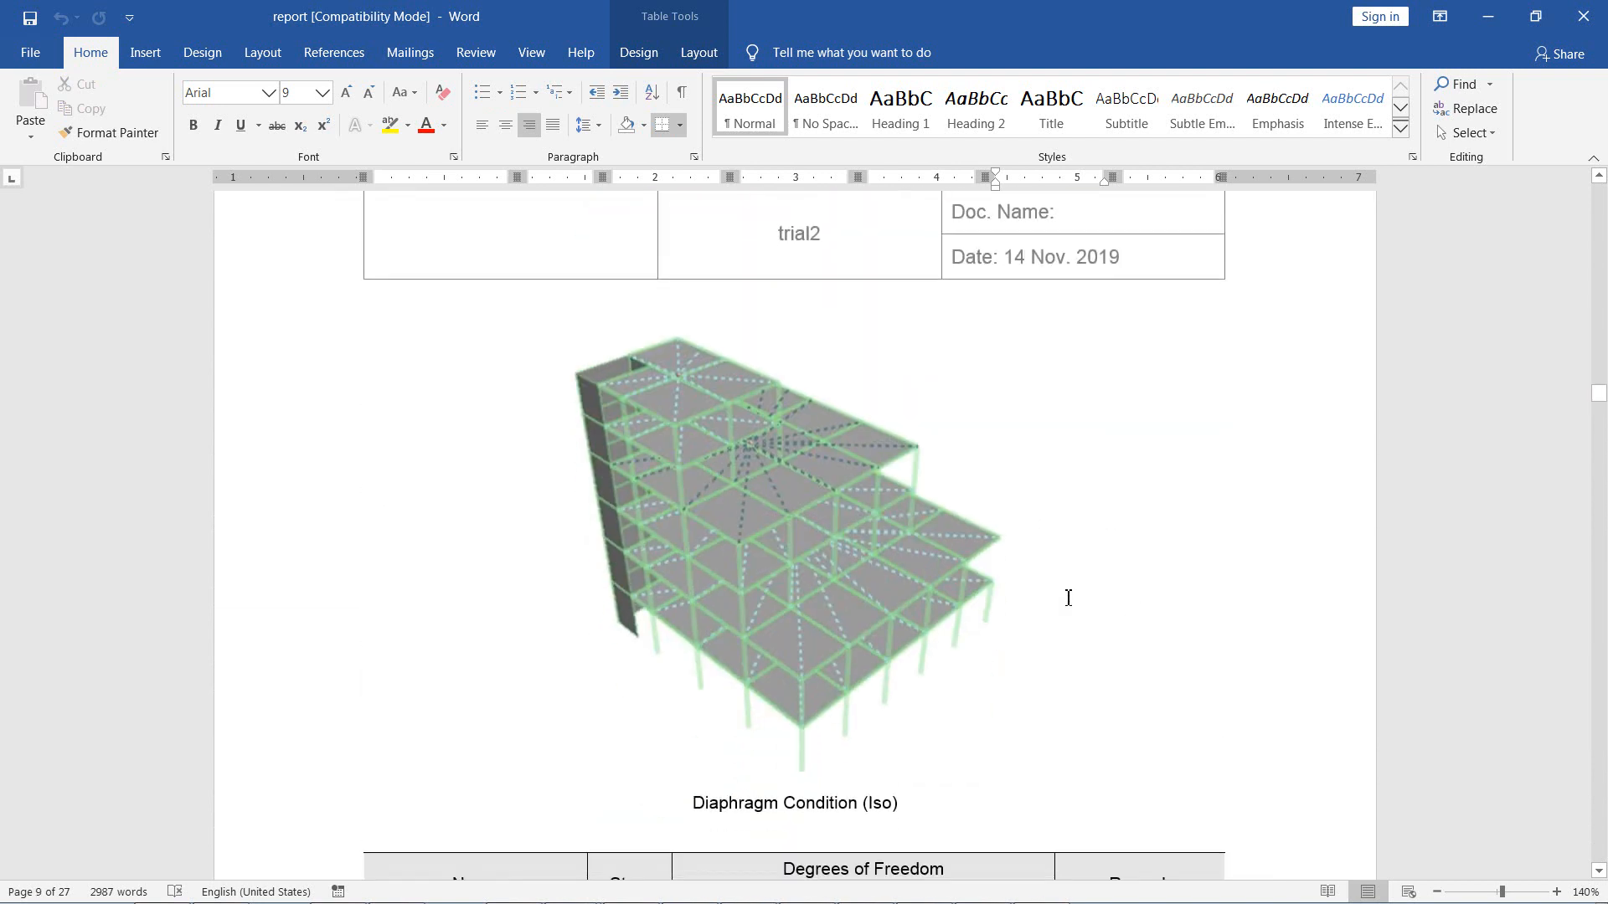
{"action": "scroll", "coordinate": [1065, 597], "scroll_direction": "down", "scroll_amount": 6}
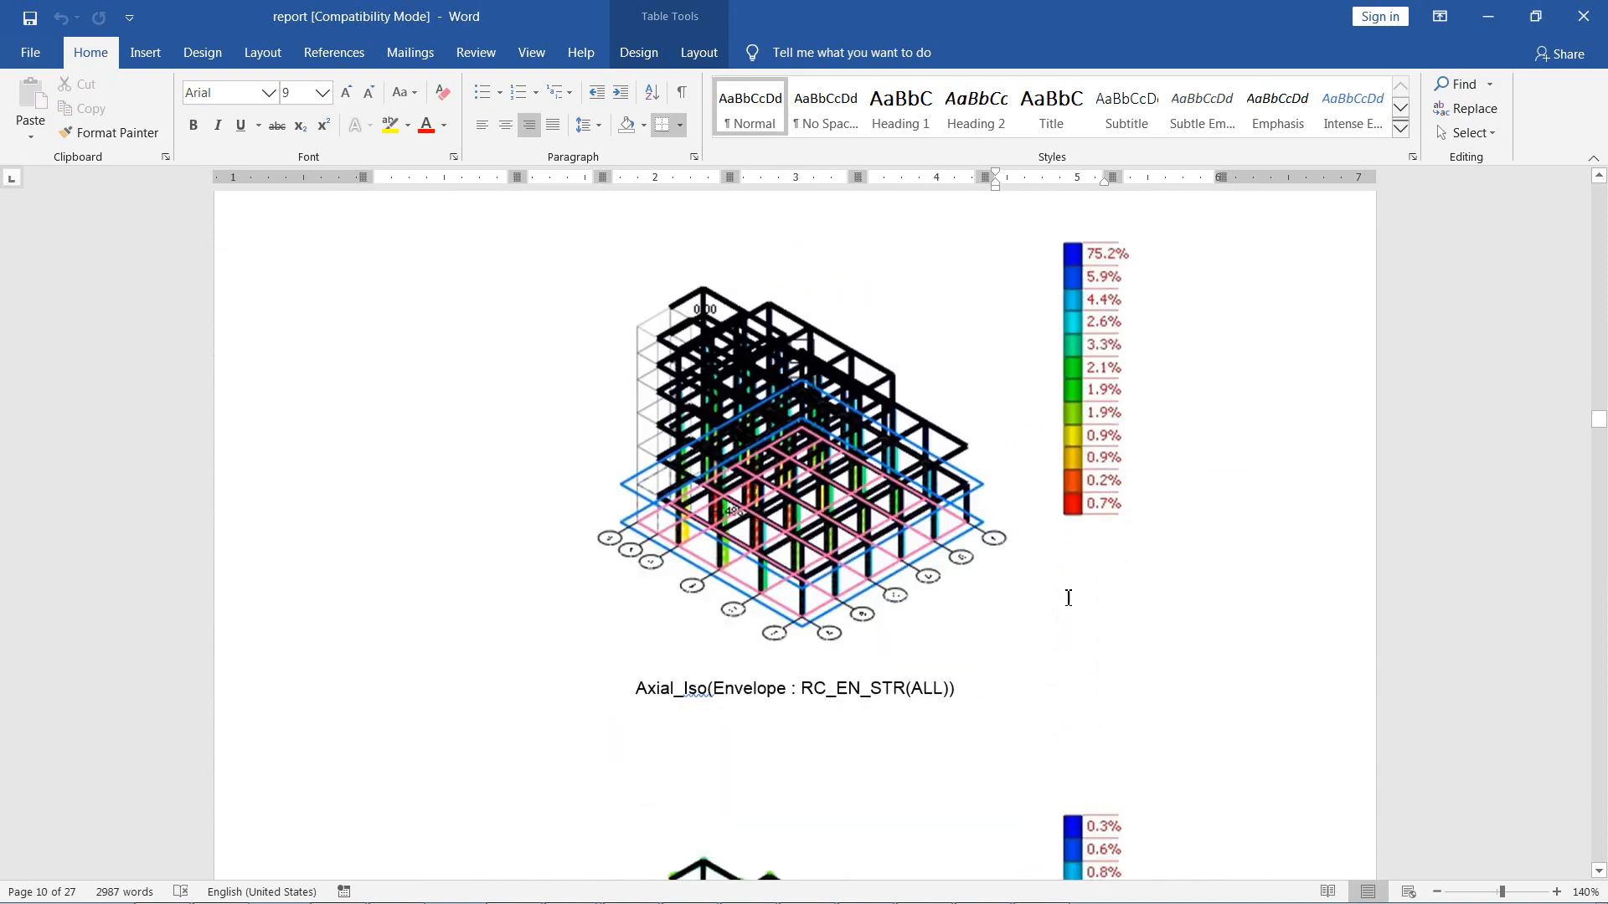